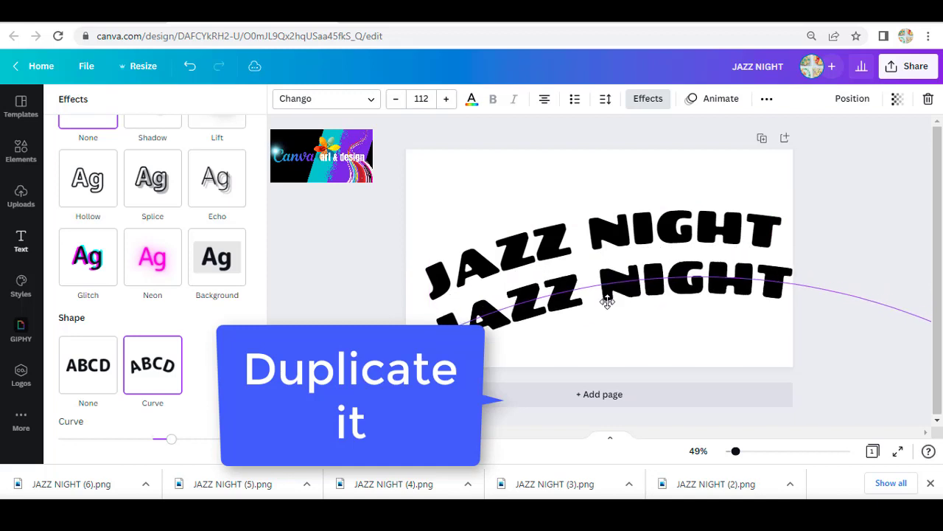
- Change the duplicated JAZZ NIGHT text to PARTY and enlarge it to font size 132 beneath the original line
double_click(606, 295)
key("ctrl+a")
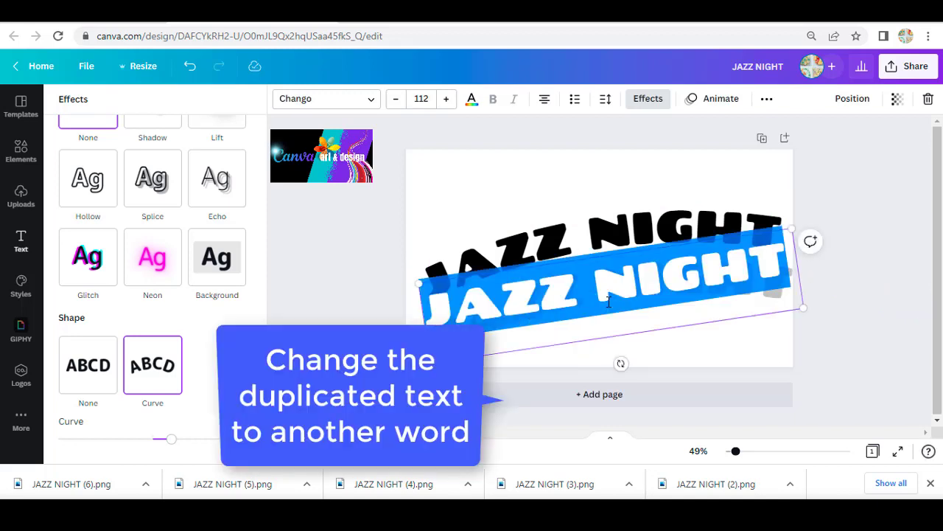
type("PARTY")
key("Escape")
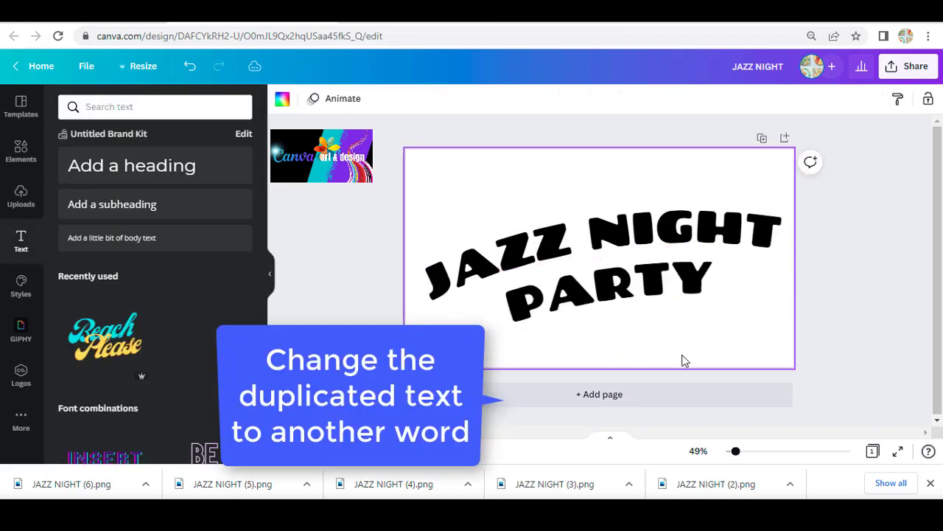
mouse_move(723, 305)
left_mouse_down()
mouse_move(762, 318)
mouse_move(763, 309)
mouse_move(715, 302)
mouse_move(715, 312)
left_mouse_up()
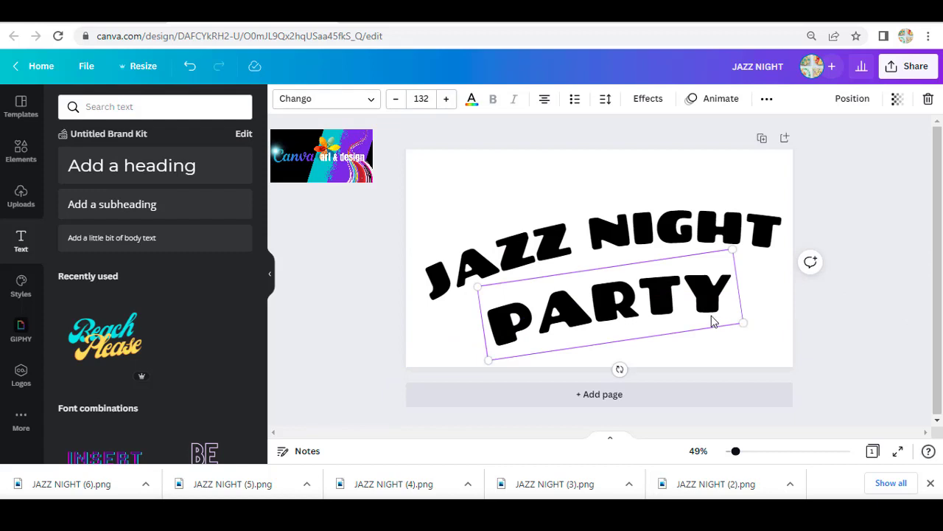
- Move both text lines slightly up together and color them white
left_click_drag(827, 345, 349, 225)
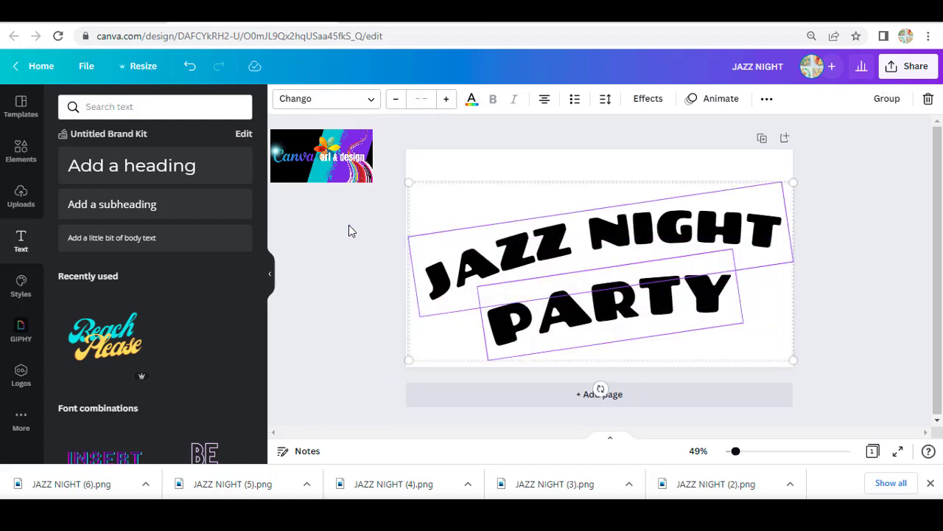
left_click_drag(542, 308, 547, 287)
left_click(472, 100)
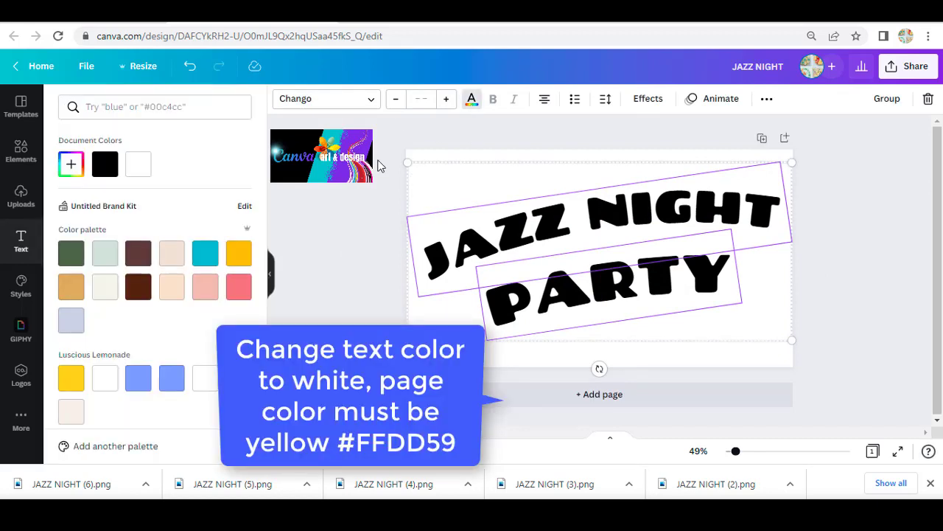
left_click(206, 379)
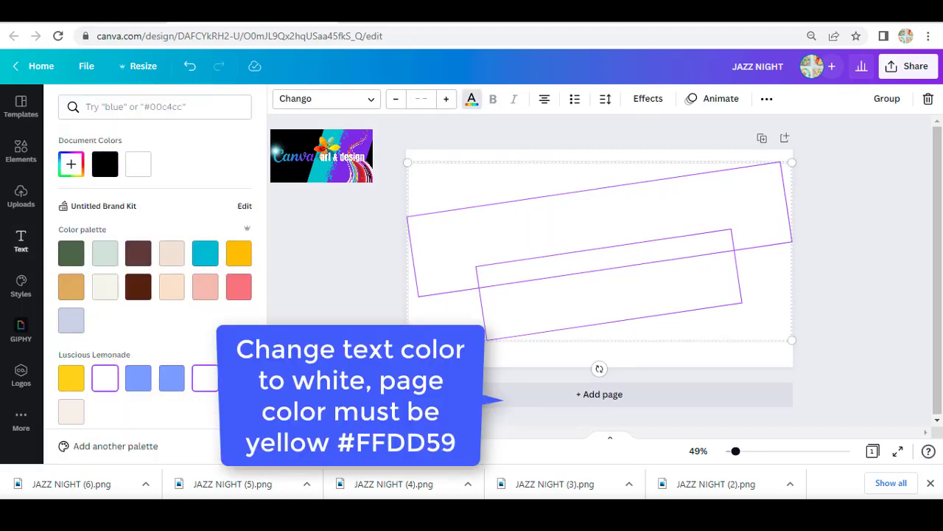
- Set the page background to the yellow default color
left_click(448, 348)
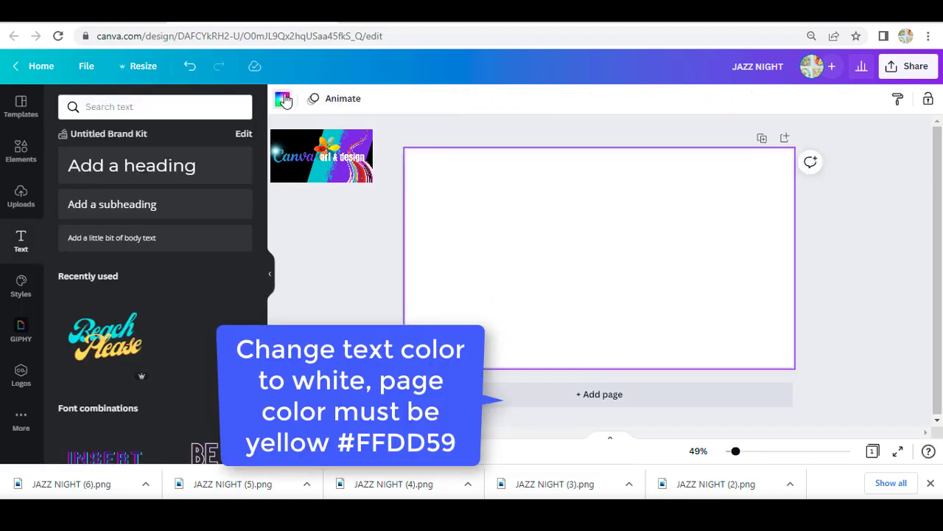
left_click(284, 99)
scroll(208, 319, "down", 5)
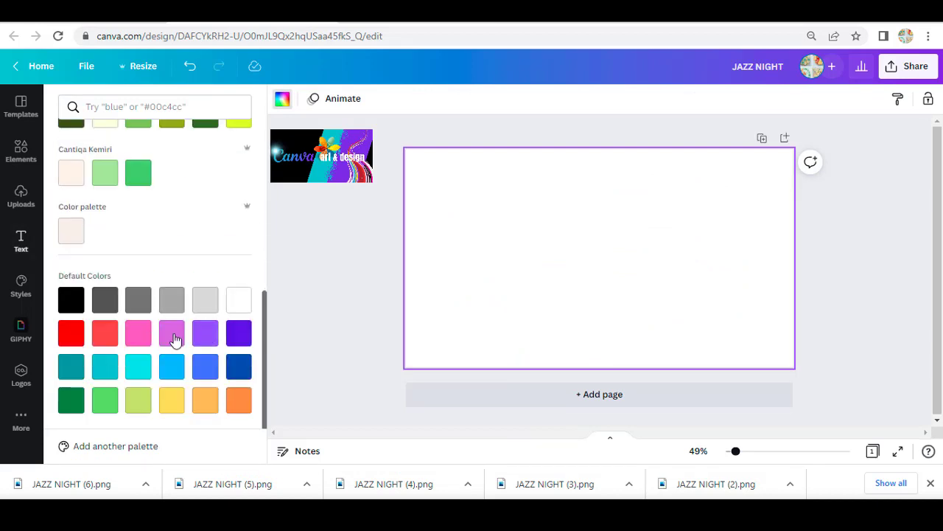
left_click(171, 400)
- Add a square shape to the page and fill it with white
left_click(20, 151)
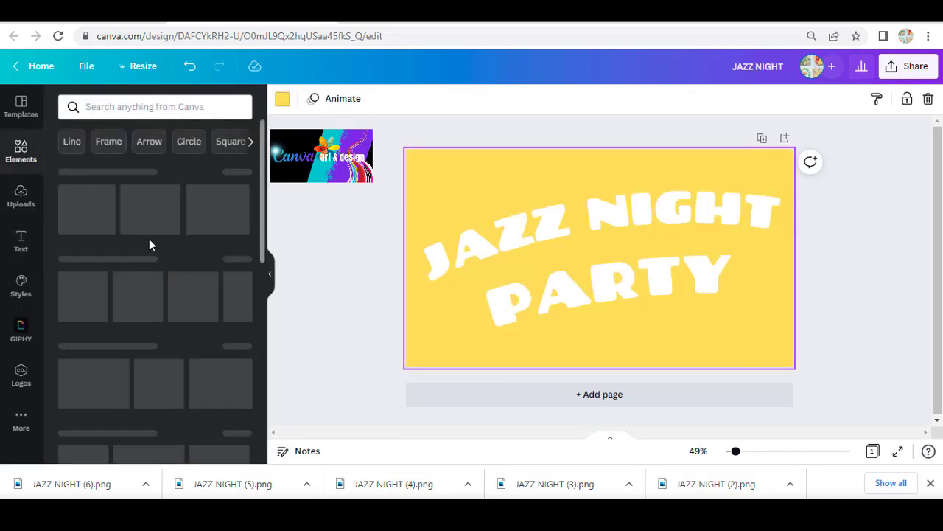
left_click(78, 234)
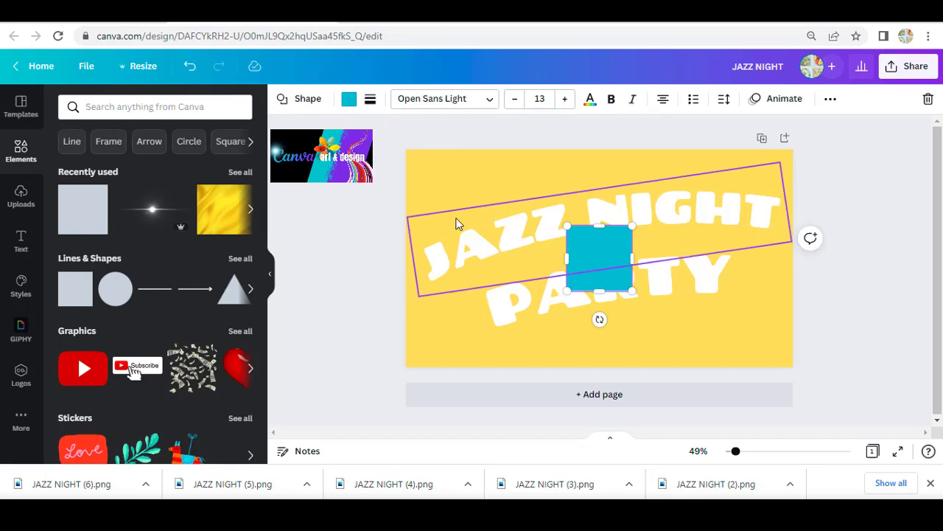
left_click(349, 98)
left_click(238, 163)
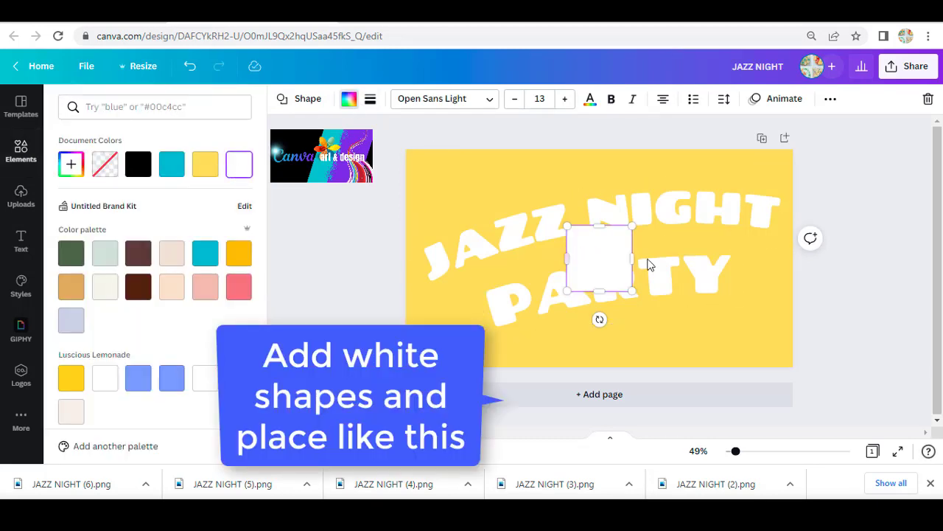
- Duplicate, resize and rotate the white shape, placing copies around the lettering so only a tight yellow area surrounds JAZZ NIGHT PARTY
left_click_drag(575, 243, 665, 374)
key("ctrl+d")
key("ctrl+d")
left_click_drag(826, 372, 826, 334)
left_click_drag(753, 351, 783, 324)
left_click_drag(636, 411, 519, 257)
key("ctrl+d")
left_click_drag(561, 226, 549, 185)
left_click_drag(581, 288, 594, 327)
left_click_drag(772, 192, 431, 316)
left_click_drag(376, 289, 432, 343)
left_click_drag(484, 356, 801, 236)
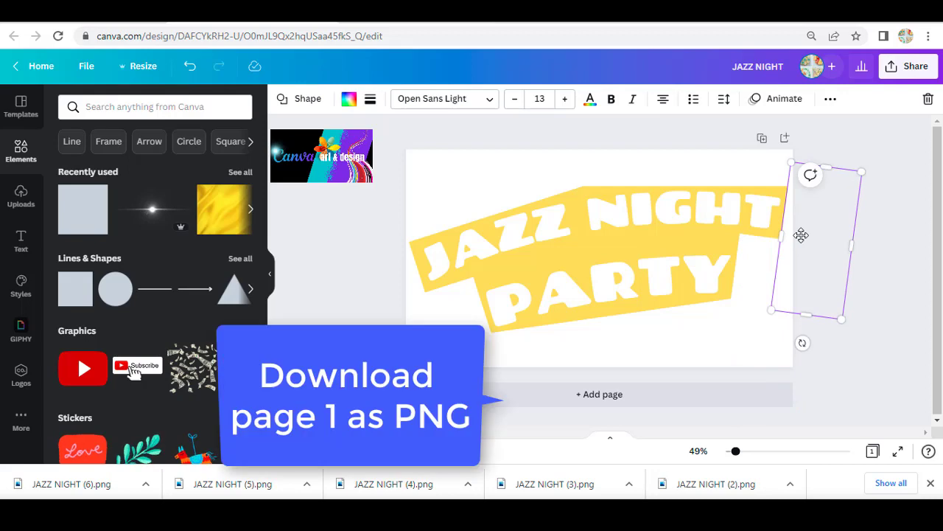
- Download the page as a PNG at 1280 × 720 px
left_click(911, 74)
left_click(758, 372)
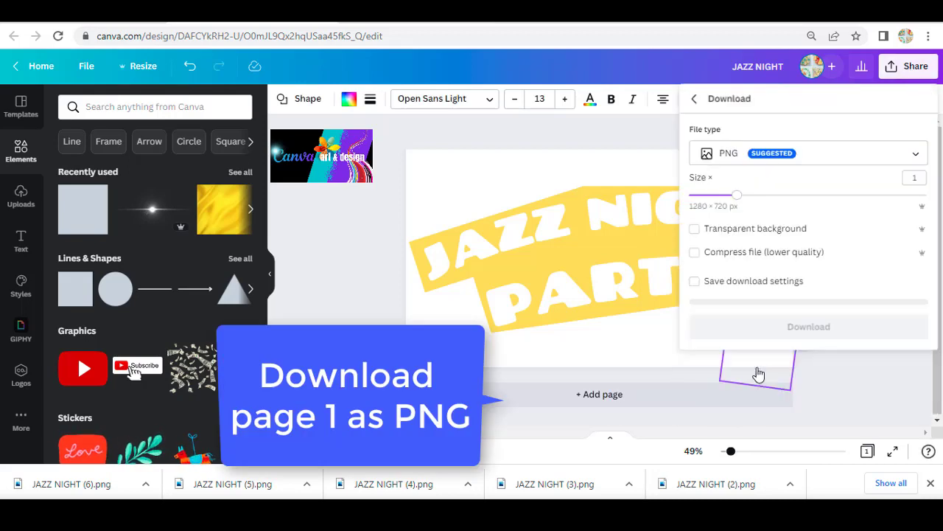
left_click(778, 335)
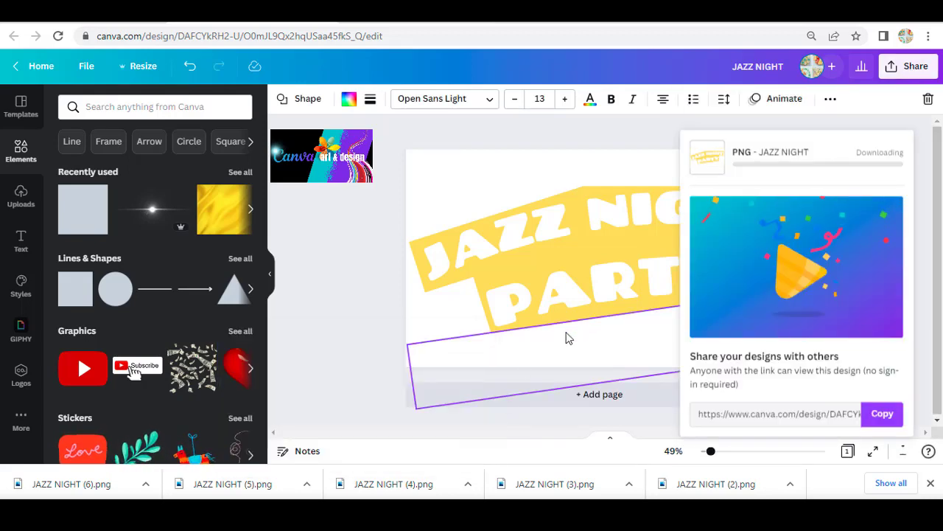
- Add a second page with a turquoise background and place the downloaded JAZZ NIGHT (7).png on it
left_click(485, 399)
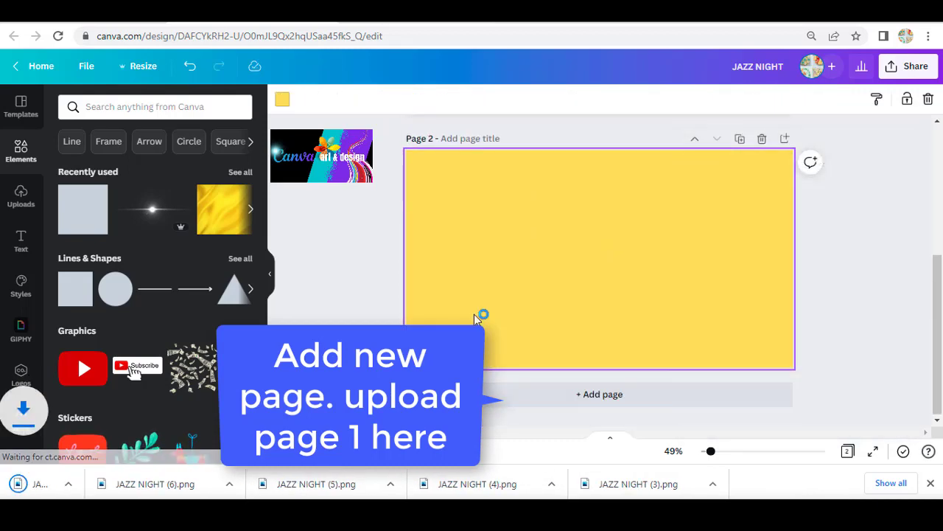
left_click(283, 99)
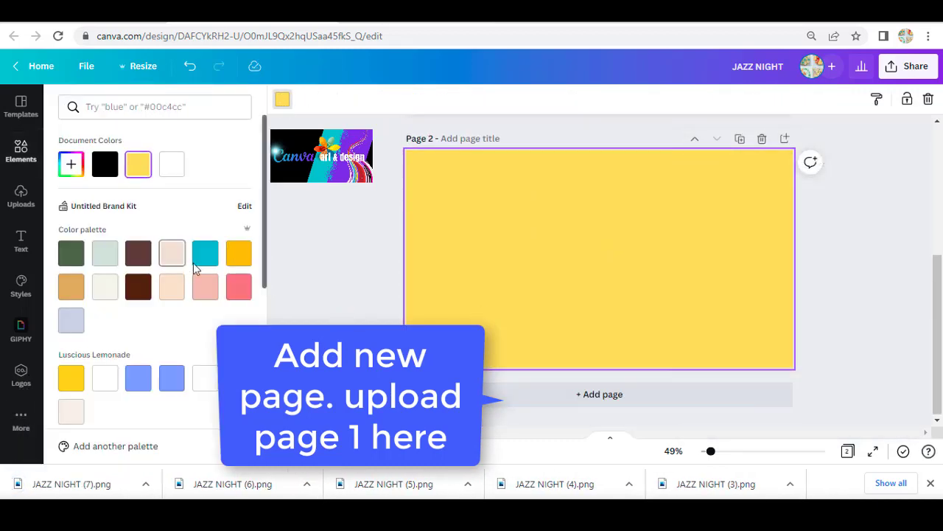
left_click(205, 252)
left_click_drag(74, 484, 593, 296)
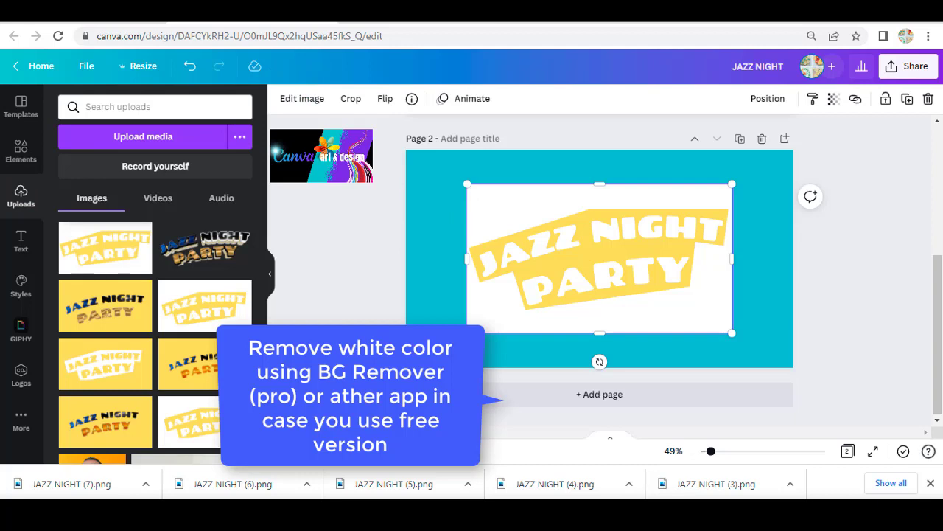
- Remove the white areas from the placed lettering image with the Background Remover and apply the result
left_click(310, 100)
left_click(212, 222)
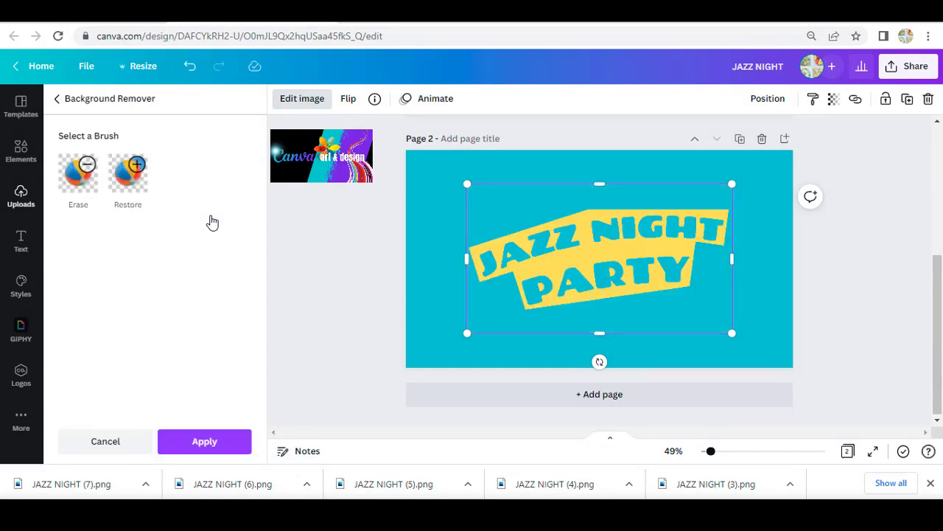
left_click(206, 441)
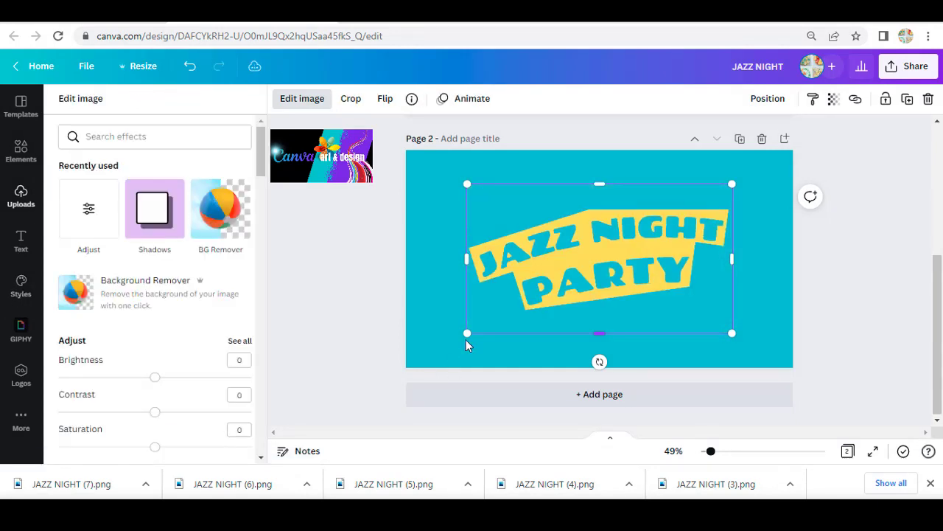
- Scale the lettering image to the full page width and crop its empty top and bottom edges
left_click_drag(467, 333, 406, 369)
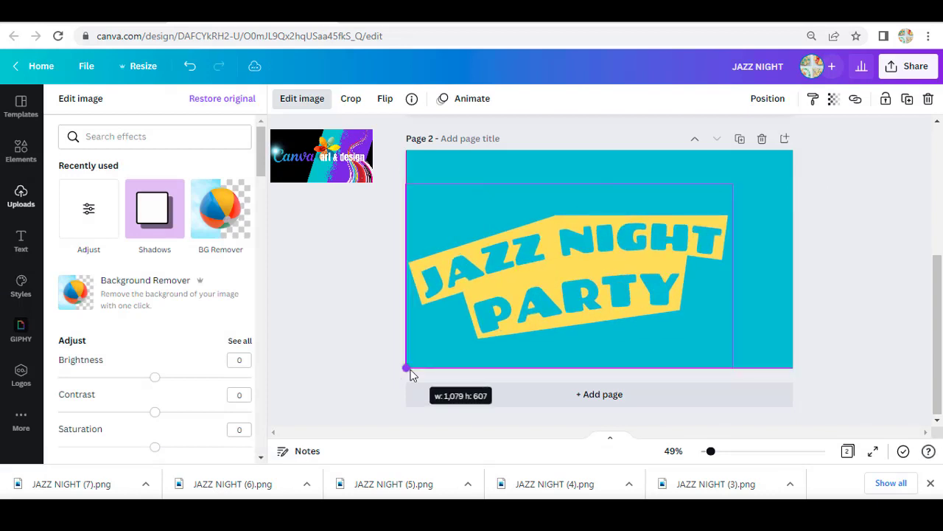
left_click_drag(732, 184, 794, 149)
left_click_drag(599, 151, 599, 185)
left_click_drag(598, 367, 596, 337)
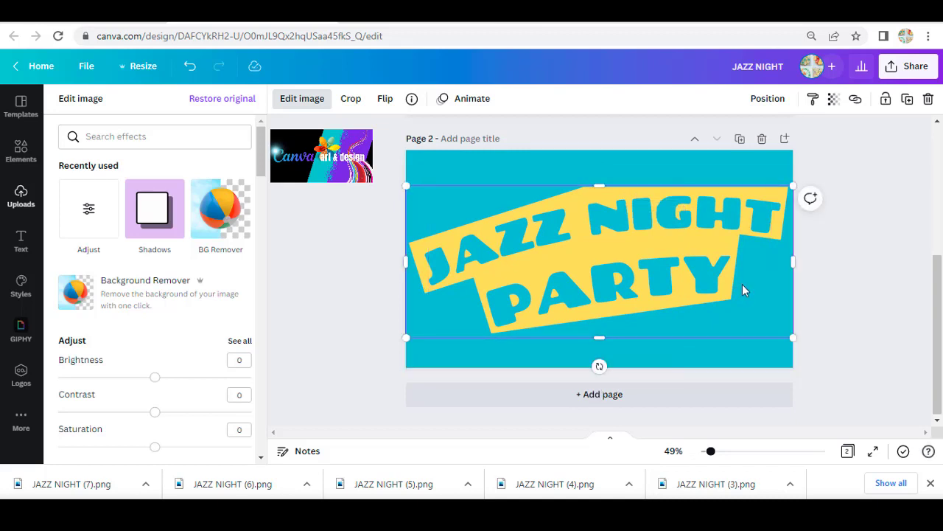
left_click(845, 269)
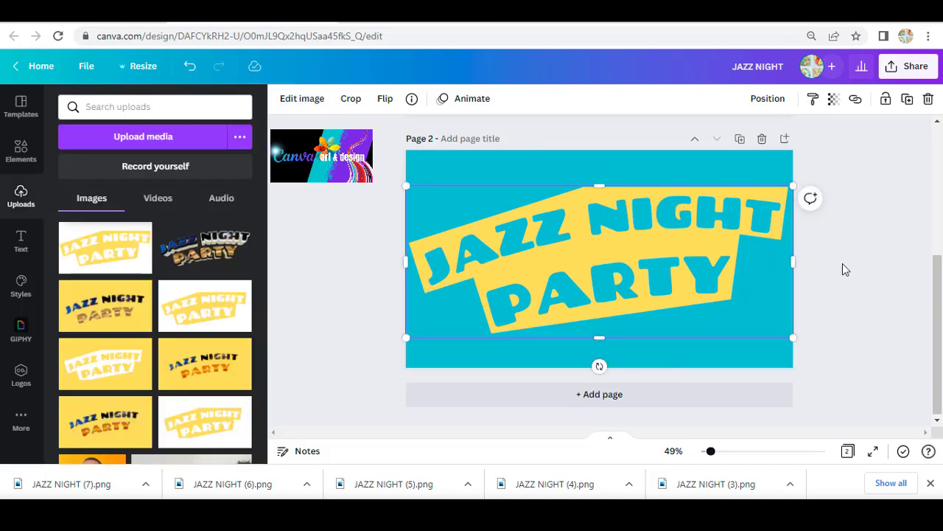
- Search the elements for "white background" and place the white draped fabric photo over the start of the lettering
left_click(22, 151)
left_click(116, 107)
type("WHI")
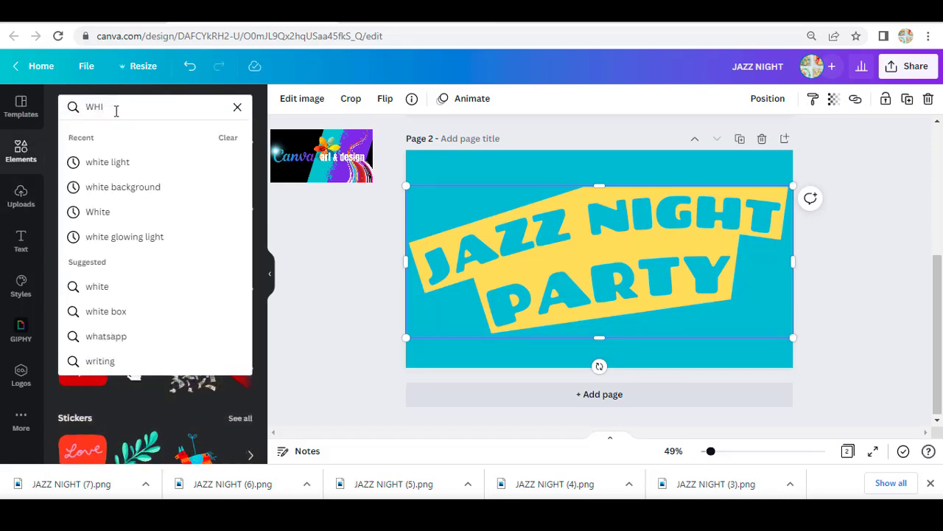
left_click(127, 190)
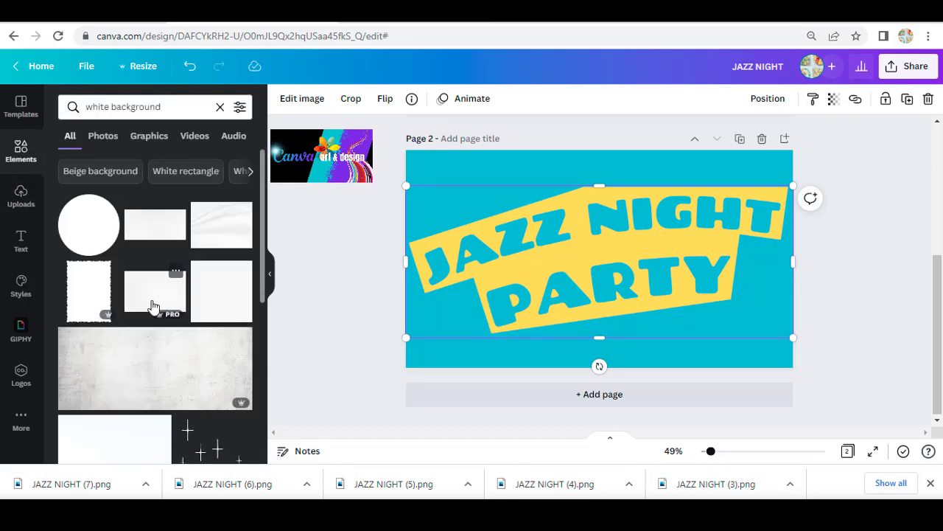
left_click(223, 229)
left_click_drag(550, 275, 476, 307)
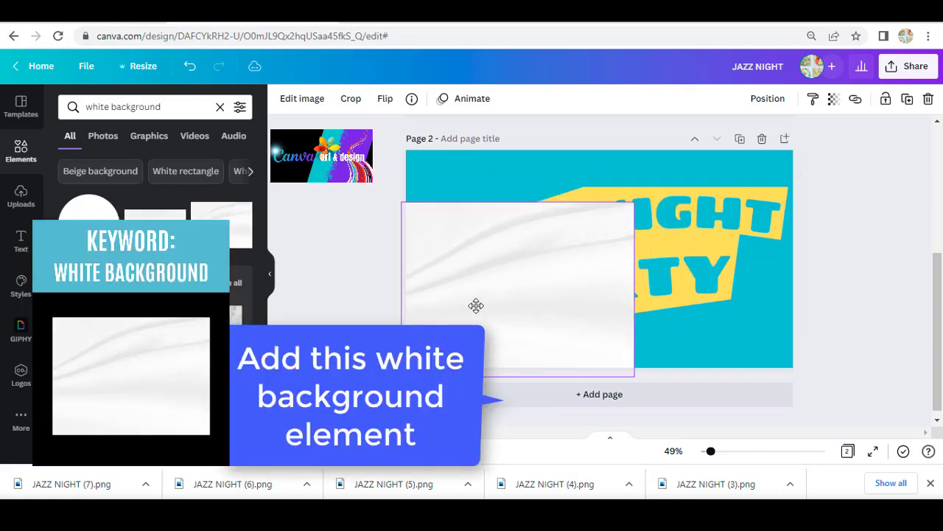
- Shrink the white fabric photo, tilt it along the word JAZZ, and send it behind the lettering image
left_click_drag(632, 372, 581, 331)
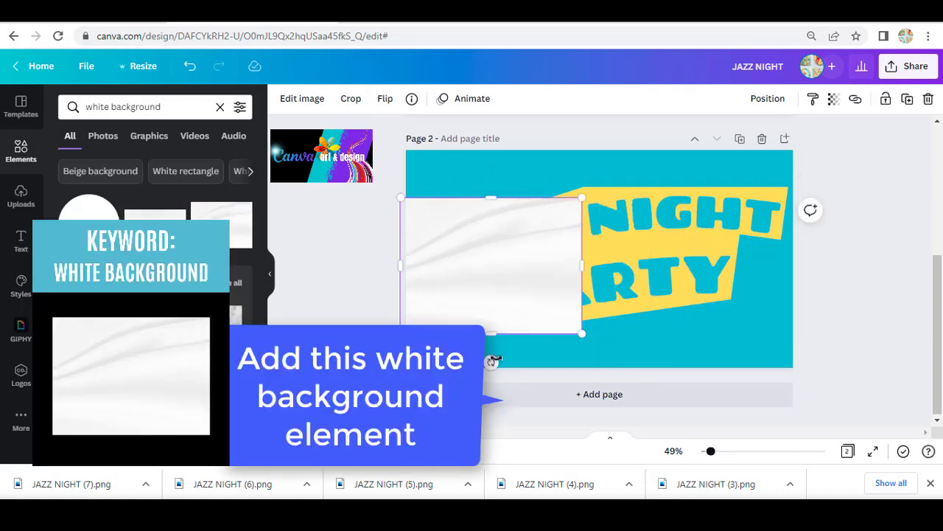
left_click_drag(491, 358, 509, 361)
left_click_drag(526, 321, 516, 283)
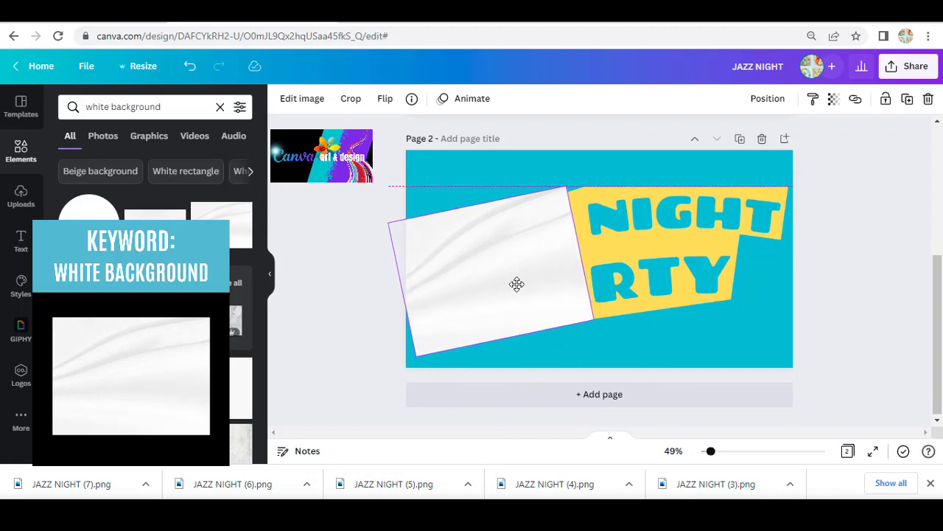
right_click(516, 282)
left_click(553, 270)
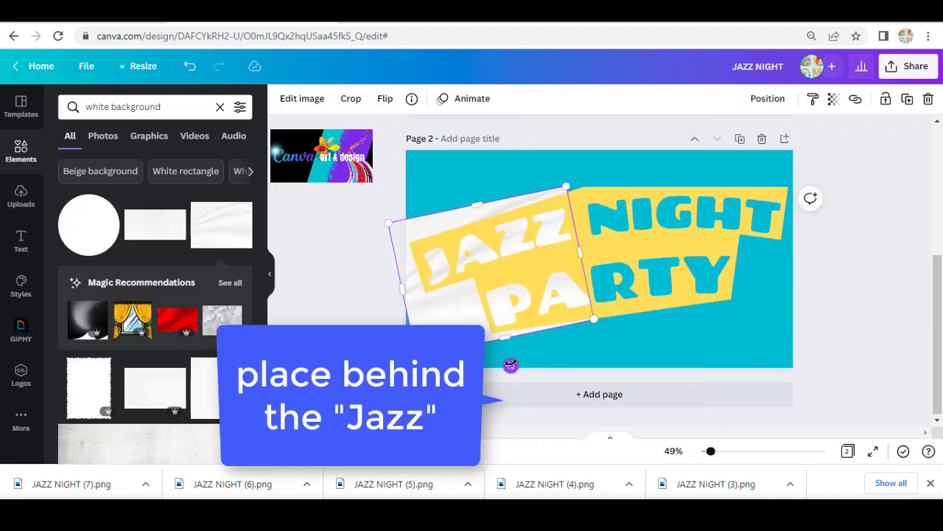
- Fine-tune the white fabric photo's tilt and position, and crop its lower edge so it fills only the word JAZZ
left_click_drag(511, 365, 502, 365)
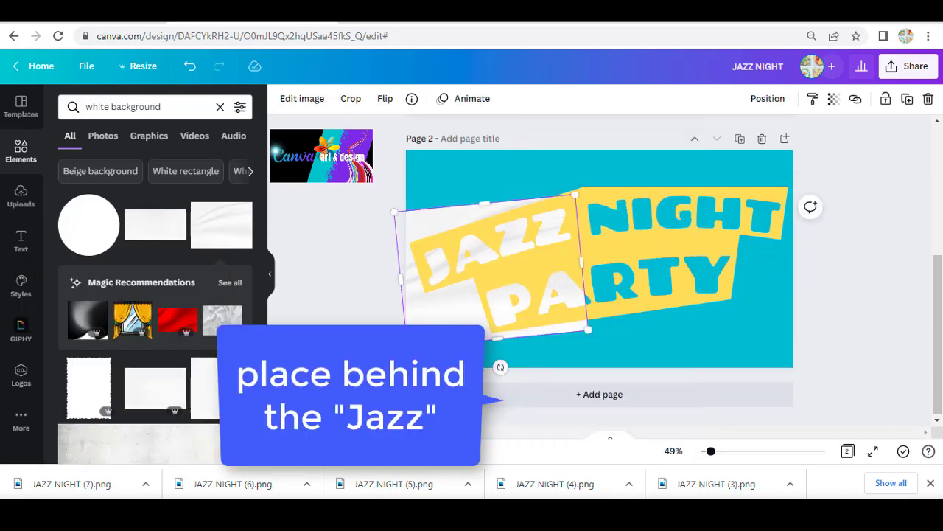
left_click_drag(419, 337, 421, 343)
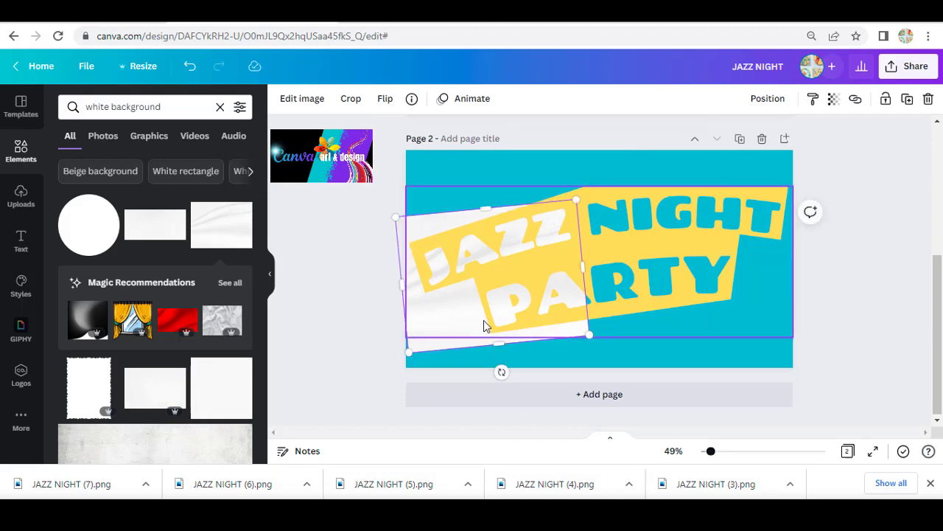
left_click_drag(499, 344, 494, 311)
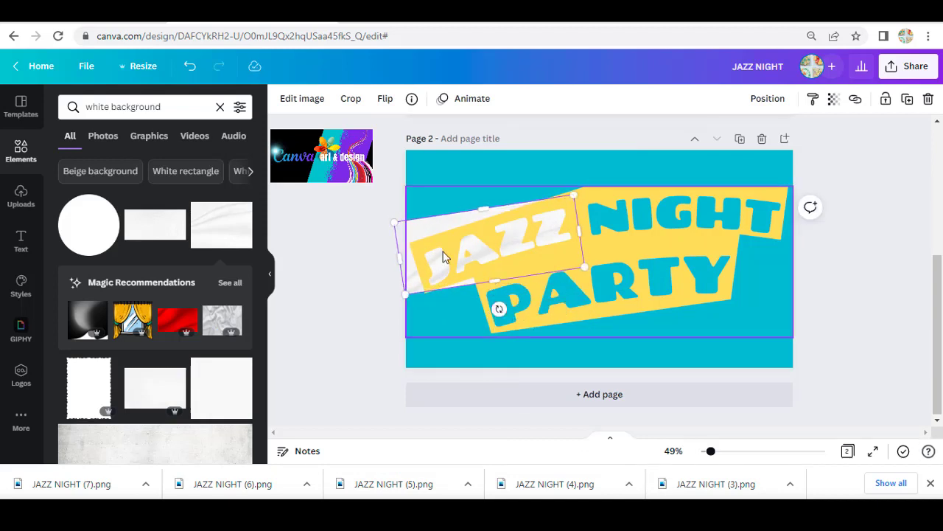
- Search photos for "BLACK BACKGROUND", add the diagonally striped black photo, and delete the black fabric photo behind NIGHT
left_click(143, 99)
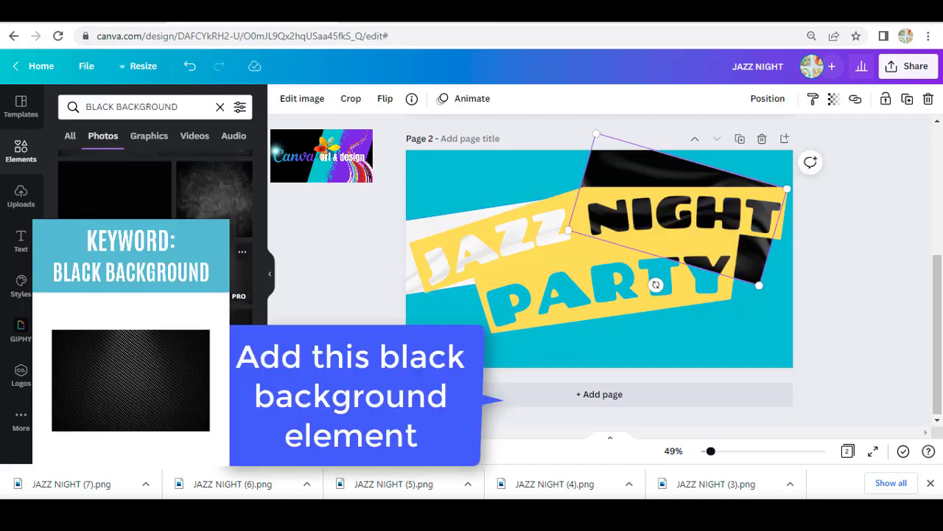
left_click(140, 343)
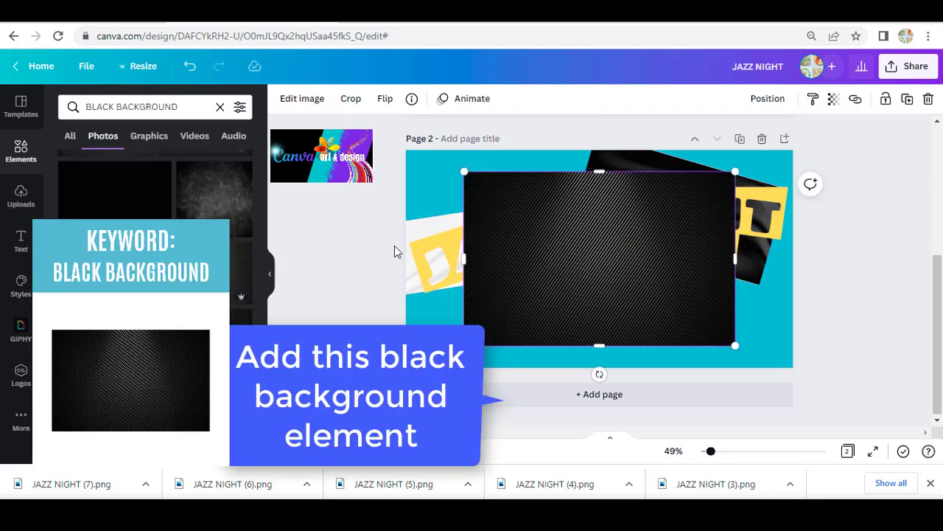
left_click(642, 163)
key("Delete")
- Shrink the striped black photo, crop it to a strip covering the word NIGHT, and send it behind the lettering image
left_click_drag(633, 227, 721, 209)
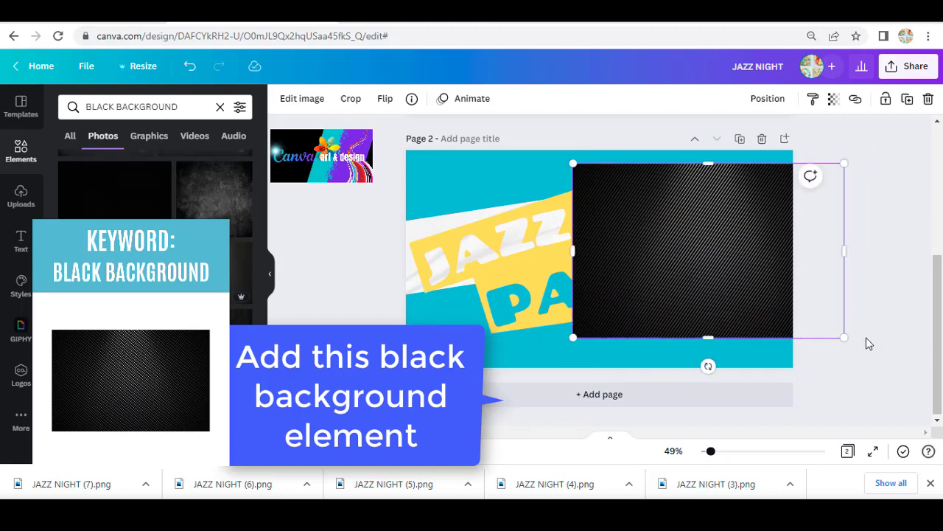
left_click_drag(844, 337, 730, 255)
left_click_drag(729, 214, 789, 214)
left_click_drag(680, 264, 686, 239)
left_click_drag(669, 207, 674, 208)
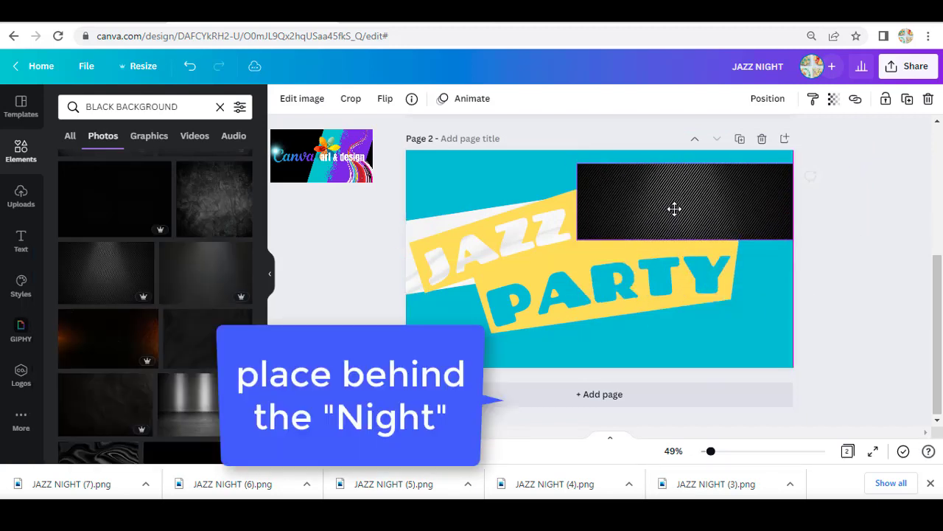
right_click(677, 210)
left_click(689, 273)
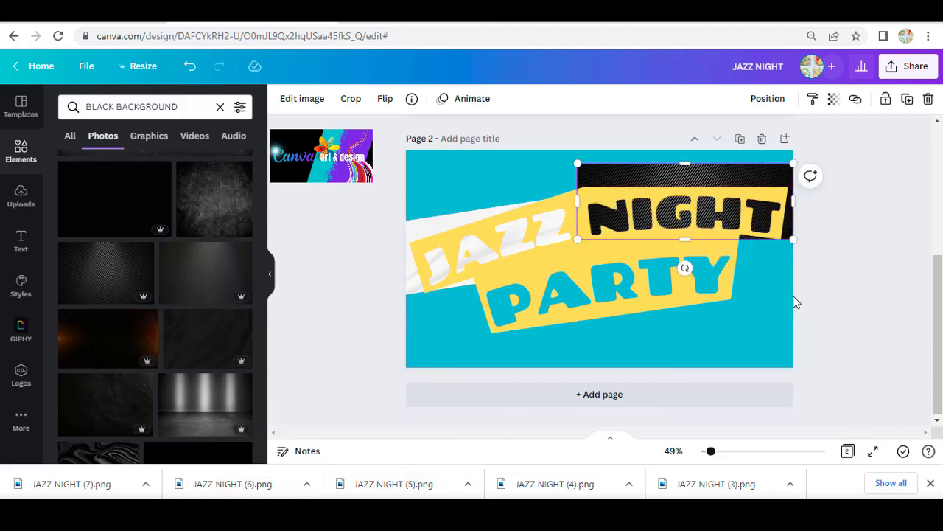
- Search the photos for "YELLOW" and add the yellow silk fabric photo to page 2
left_click(111, 107)
type("YELLOW")
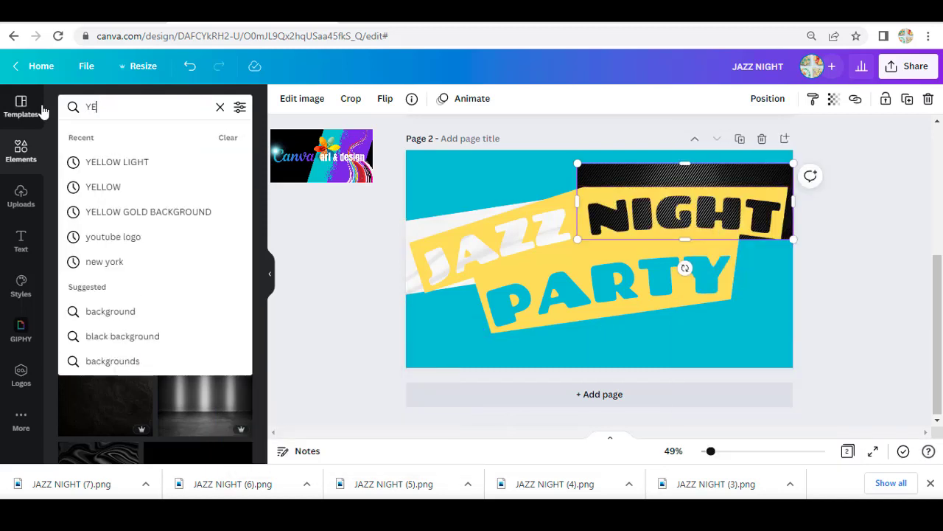
left_click(103, 164)
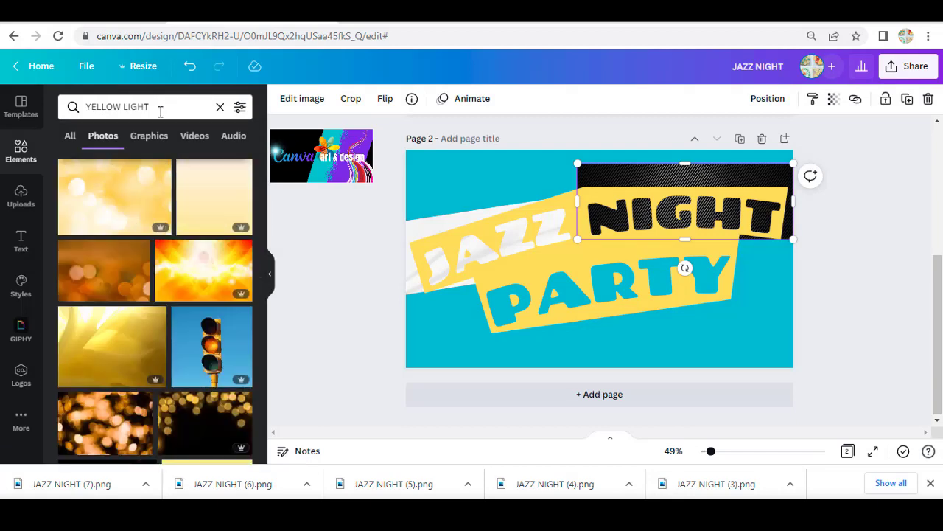
double_click(140, 107)
key("BackSpace")
key("BackSpace")
key("Return")
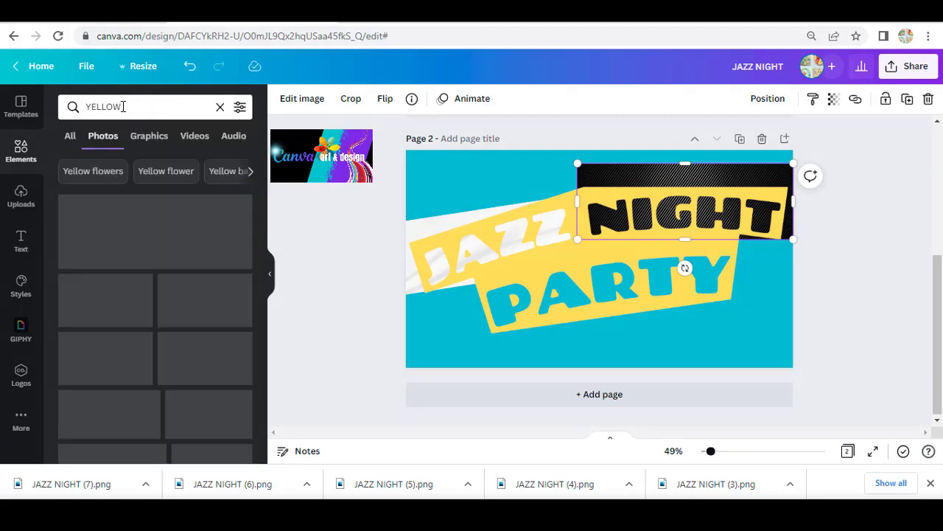
scroll(183, 340, "down", 10)
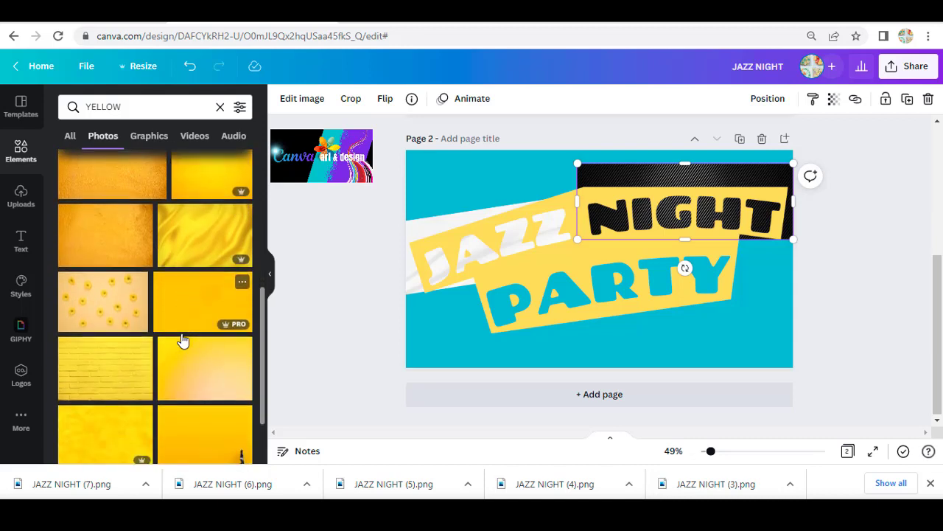
scroll(183, 341, "down", 3)
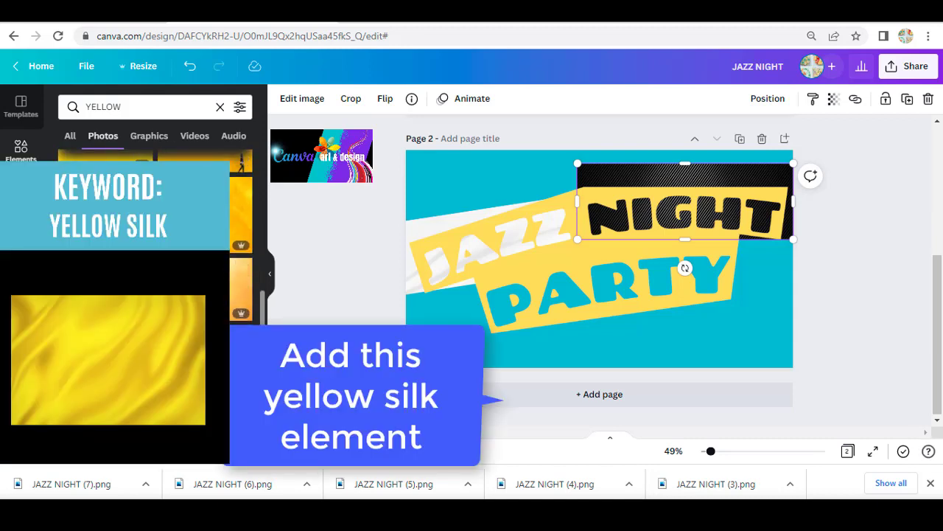
scroll(183, 341, "up", 4)
left_click(241, 196)
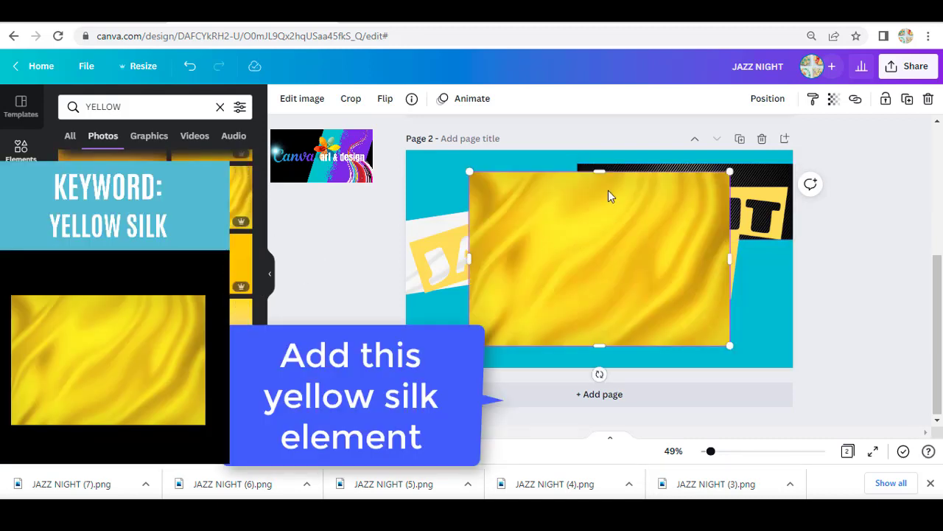
- Crop the yellow silk photo to a strip, tilt and widen it over the word PARTY, and send it behind the lettering image
left_click_drag(602, 174, 602, 294)
left_click_drag(600, 373, 605, 372)
left_click_drag(605, 316, 605, 294)
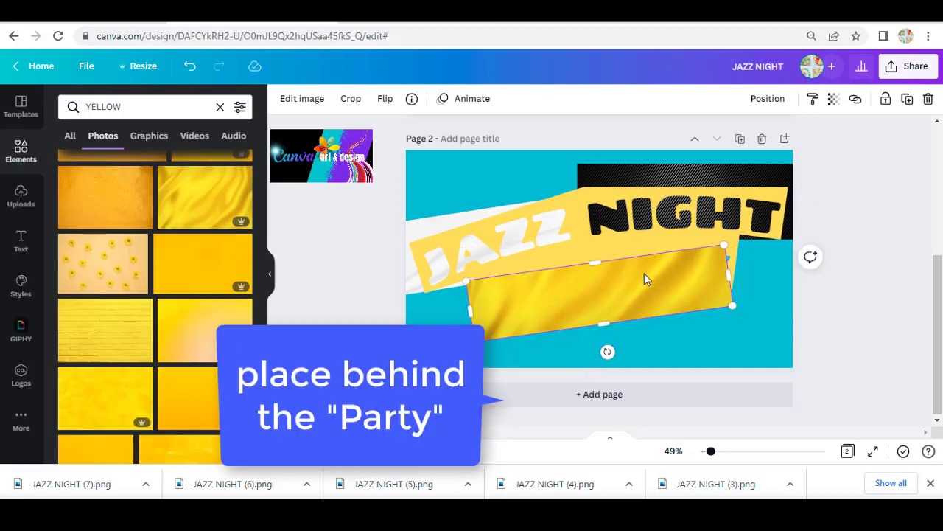
left_click_drag(729, 275, 741, 273)
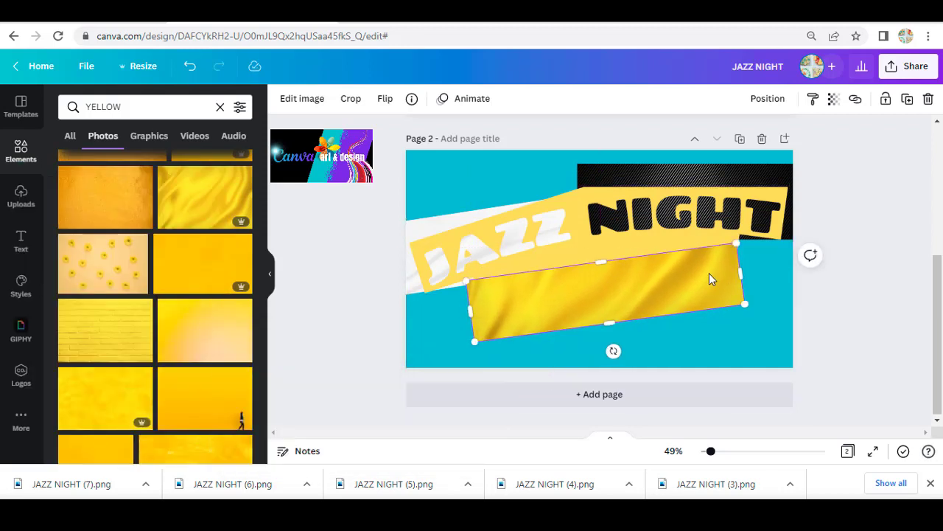
right_click(709, 274)
left_click(751, 276)
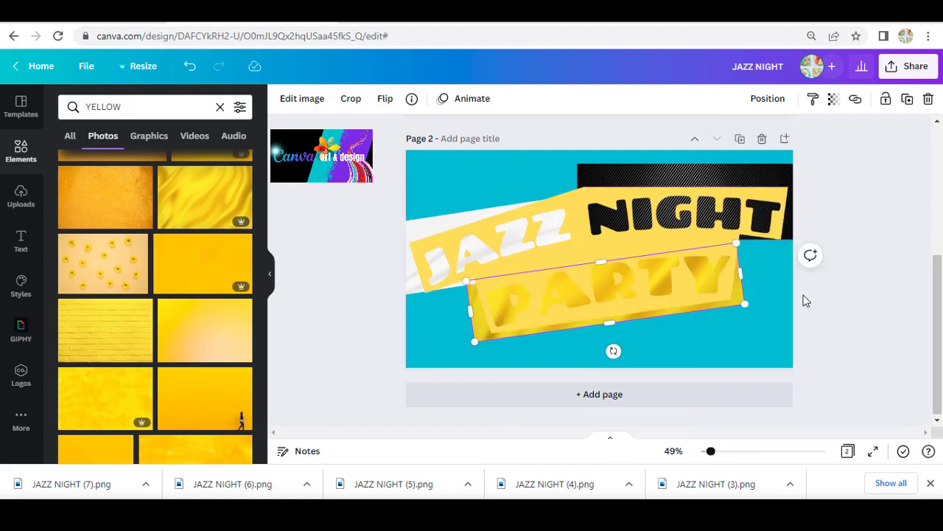
- Add a Glow shadow to the JAZZ NIGHT PARTY lettering image
left_click(613, 244)
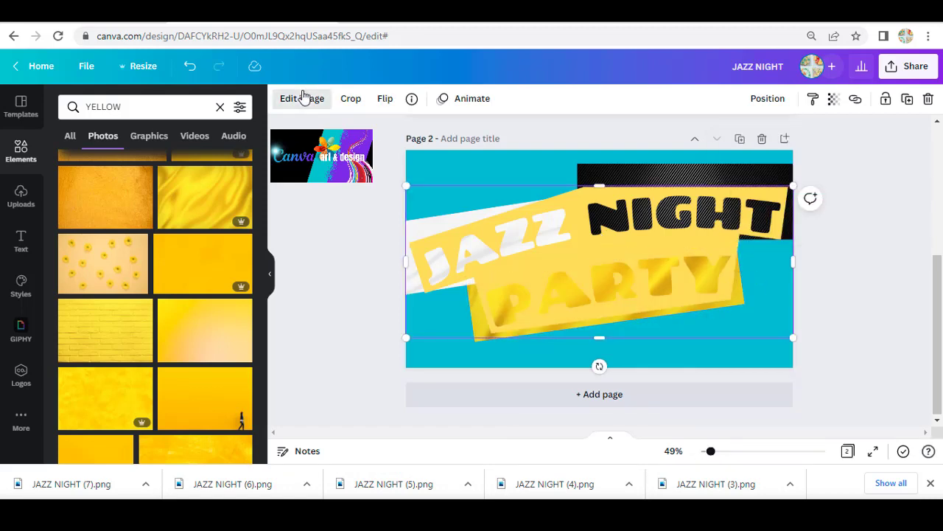
left_click(302, 98)
left_click(221, 211)
left_click(156, 169)
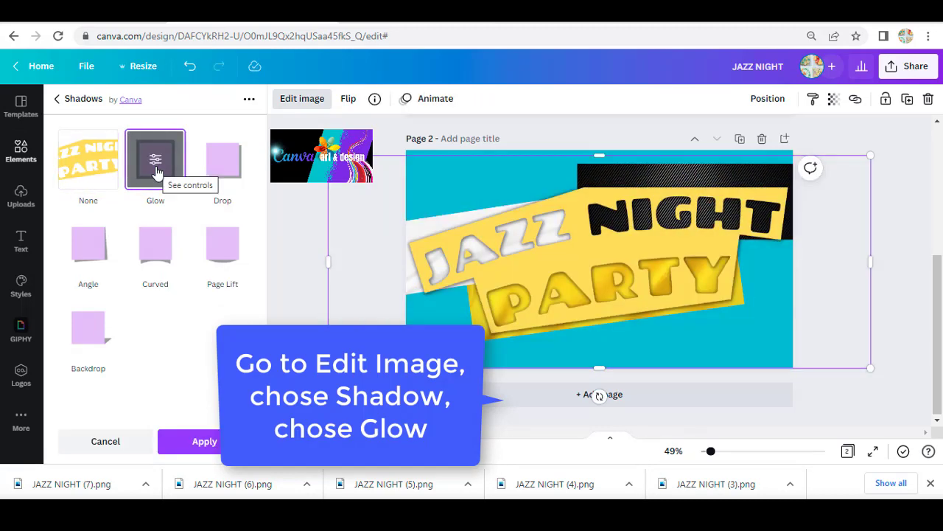
- Set the glow's color to gray, its transparency to 100 and its blur to 3, and apply the shadow
left_click(157, 164)
left_click(239, 261)
scroll(324, 203, "down", 5)
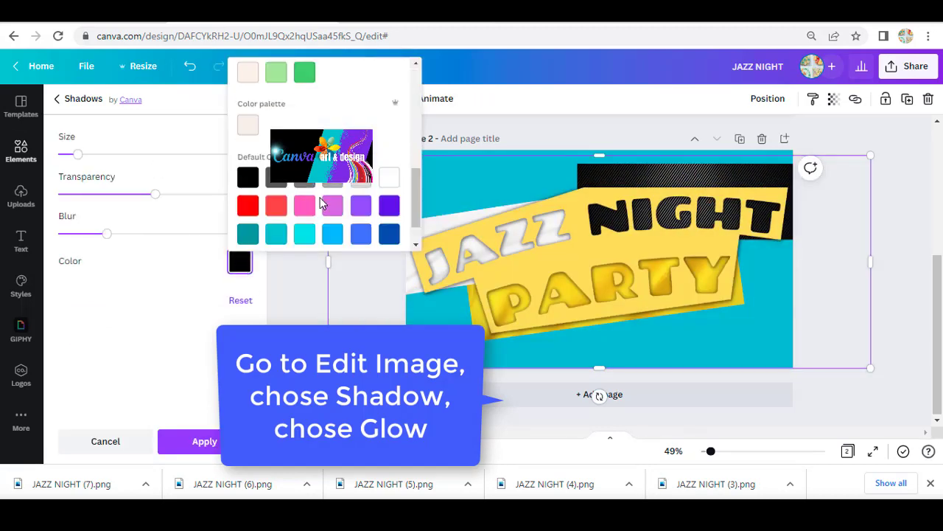
left_click(304, 141)
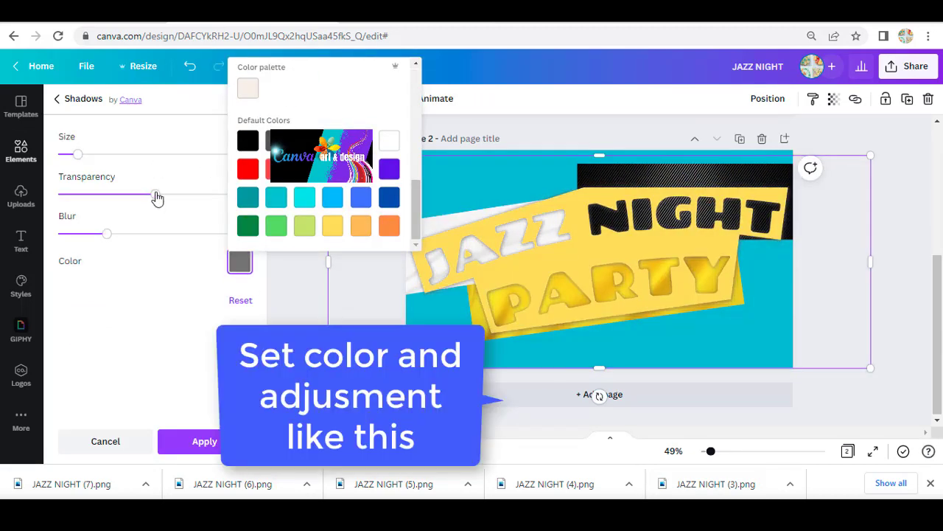
left_click_drag(157, 198, 281, 215)
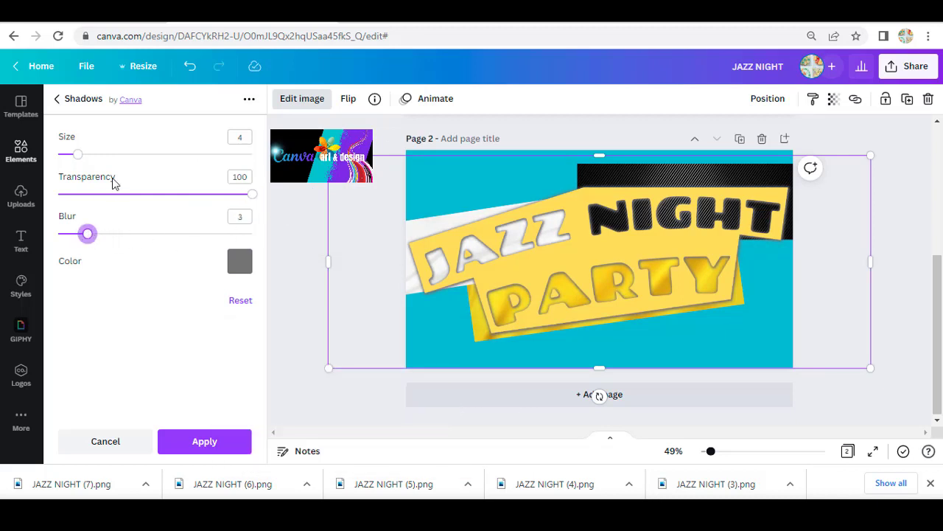
left_click(205, 445)
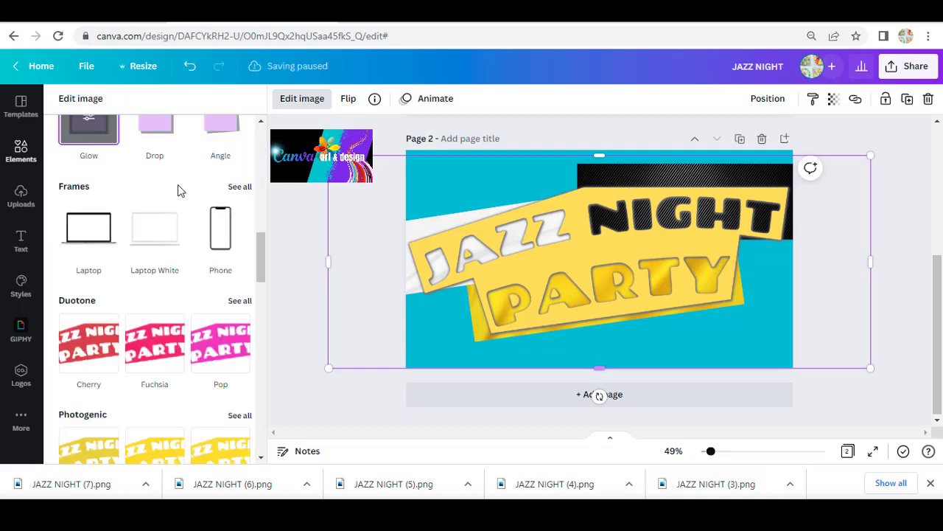
- Search the elements for "LIGHT" and add the lens flare with the trailing diagonal light spots
left_click(20, 151)
left_click(111, 106)
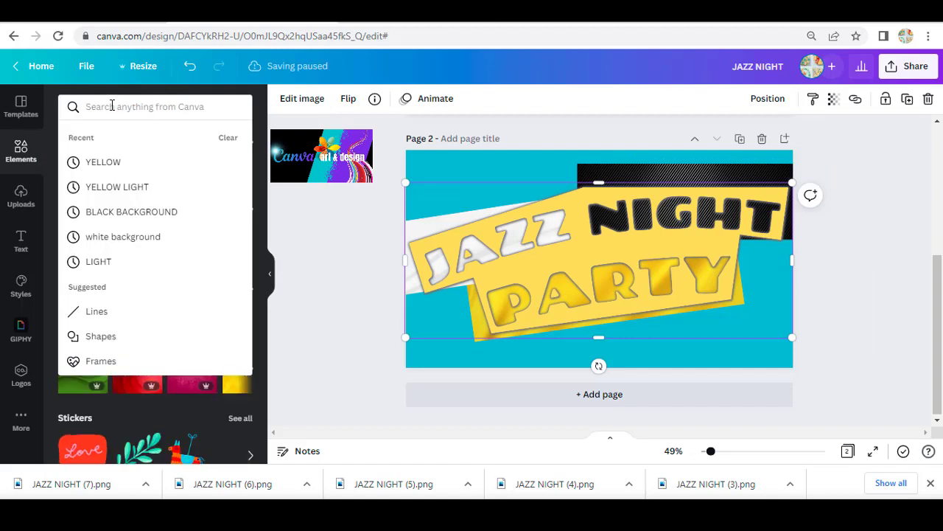
type("LIGHT")
key("Return")
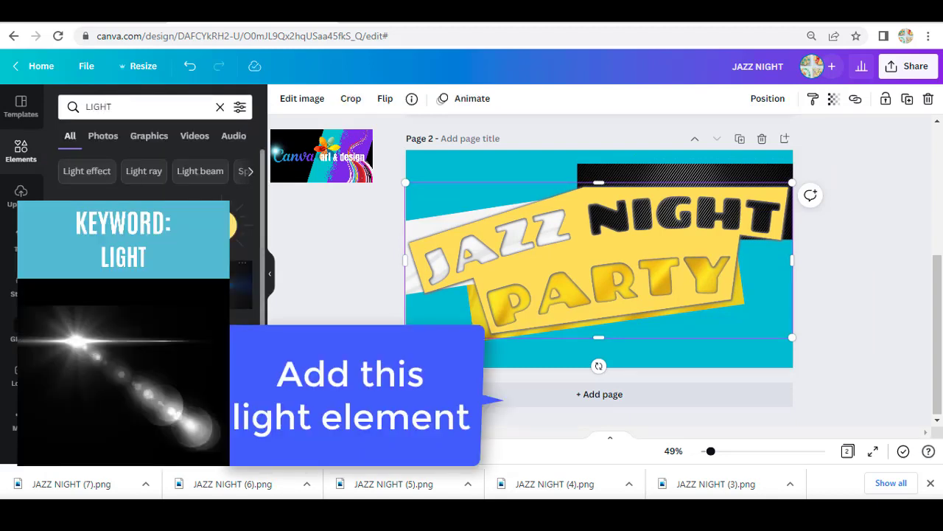
left_click(223, 343)
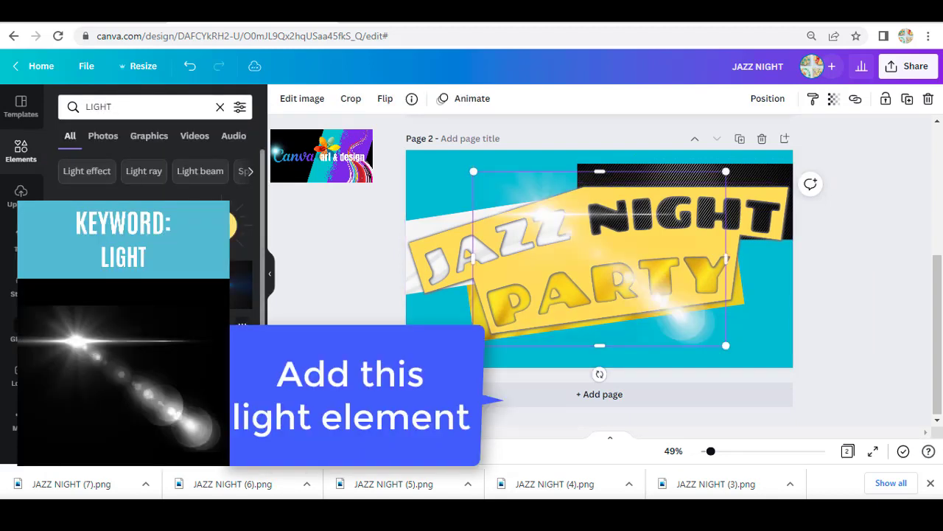
- Rotate the lens flare so its light trail runs across the word PARTY, and send it behind the lettering image
left_click_drag(558, 229, 574, 308)
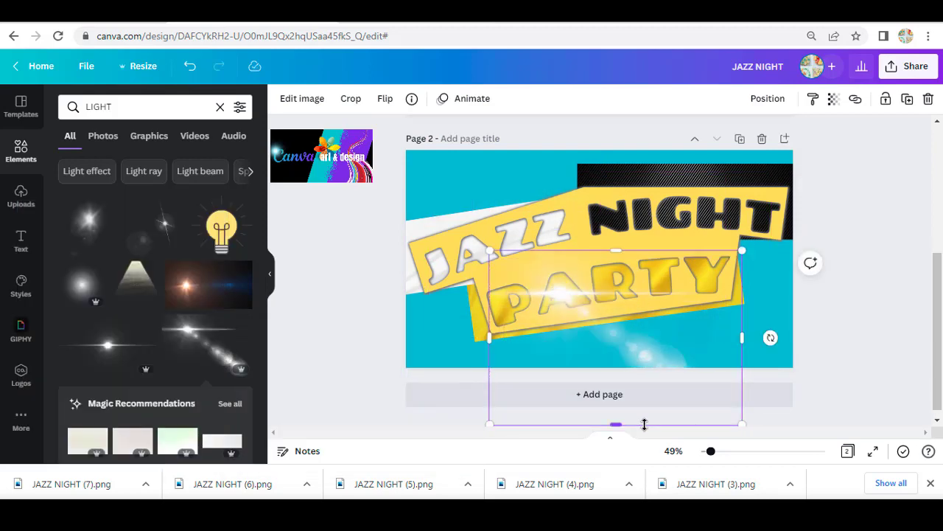
left_click_drag(771, 336, 779, 263)
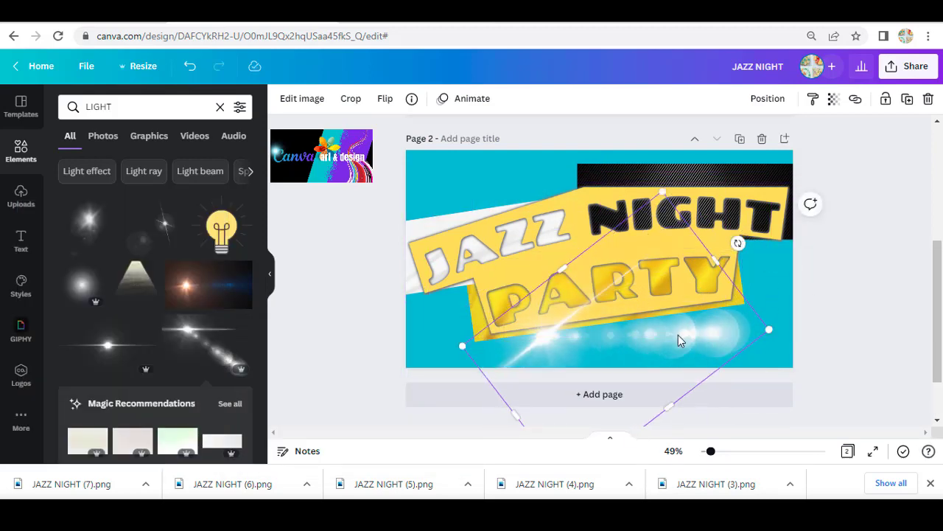
left_click_drag(680, 337, 702, 285)
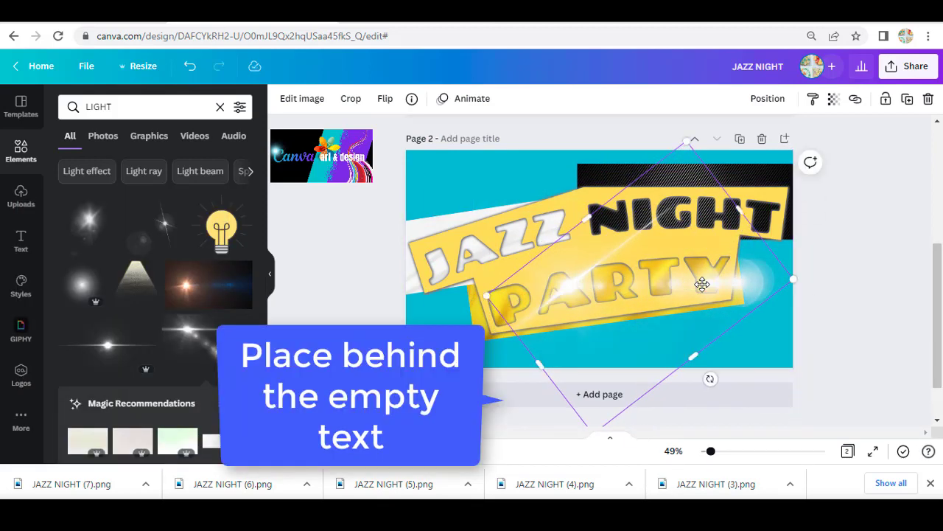
right_click(701, 285)
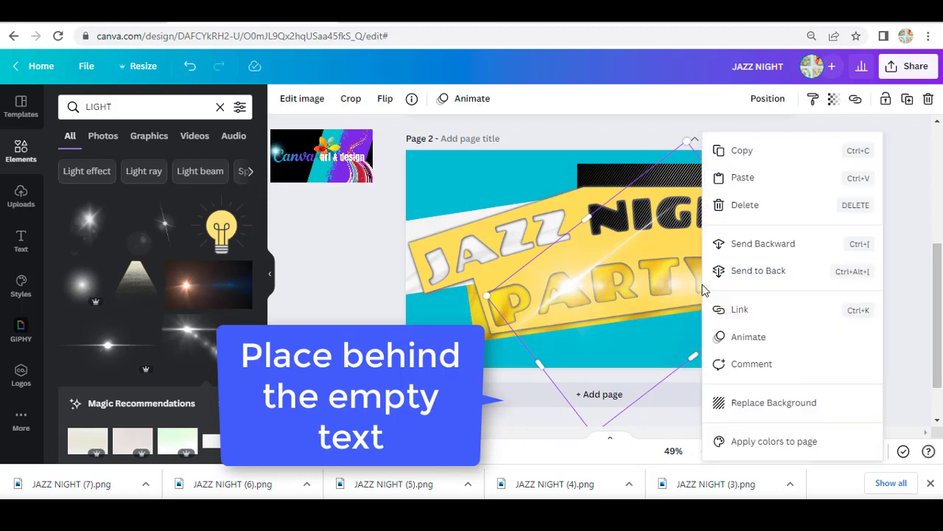
left_click(767, 254)
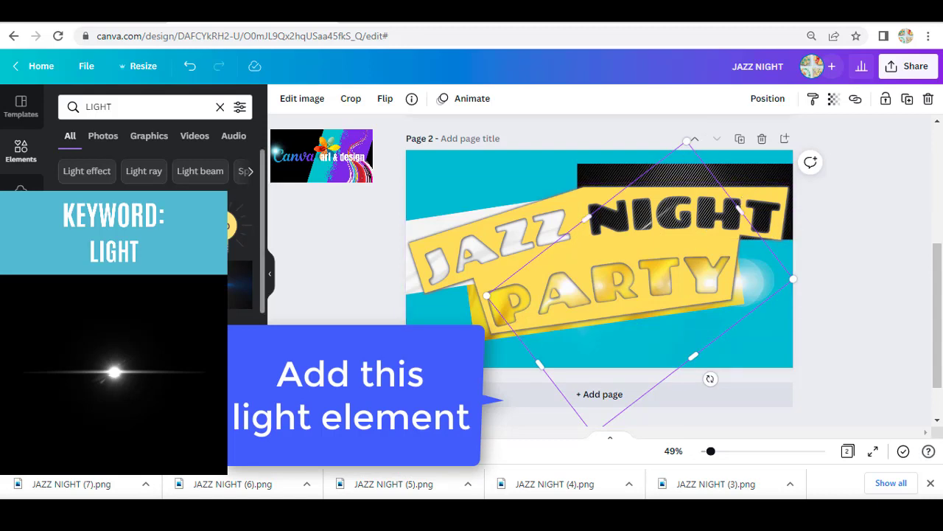
- Add the light flare with the horizontal streak, center it on the word NIGHT, and send it behind the lettering image
left_click(108, 345)
left_click_drag(599, 267, 672, 221)
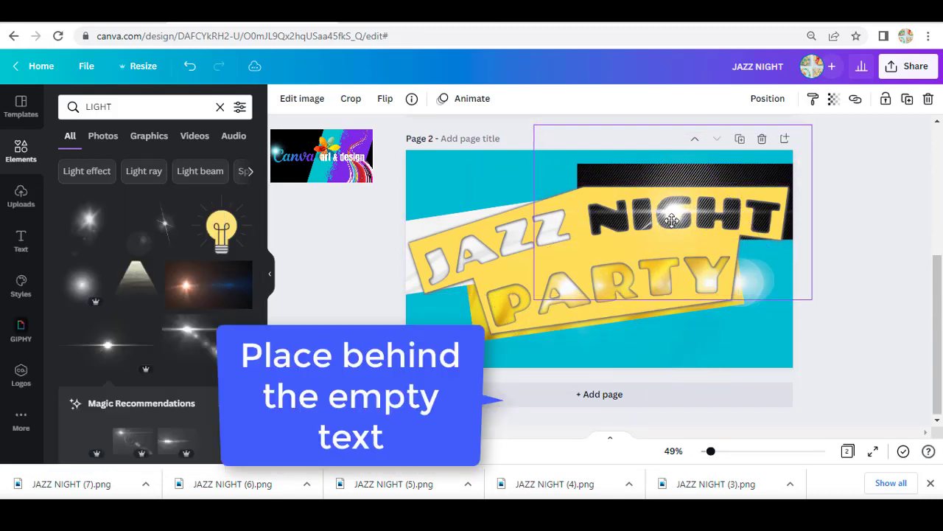
right_click(672, 220)
left_click(706, 247)
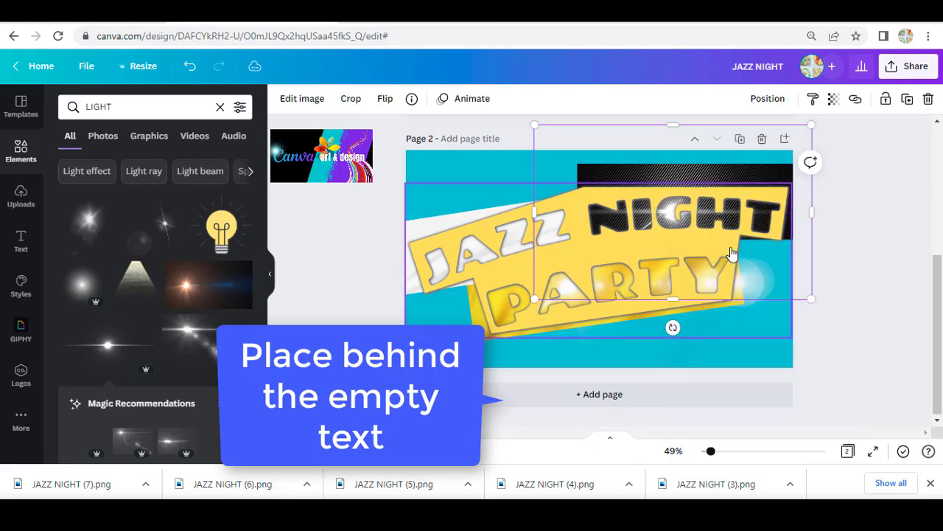
left_click(848, 248)
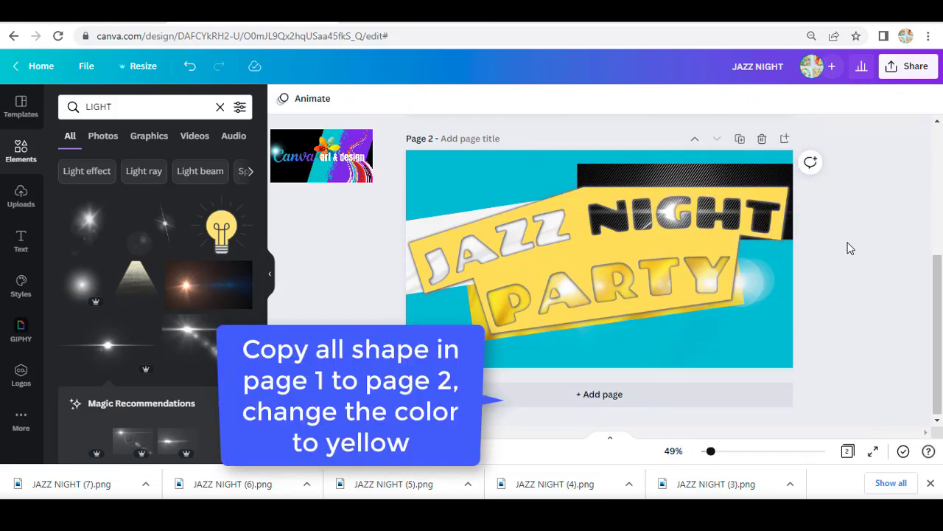
- Copy all the shapes and text of page 1 and paste them onto page 2
scroll(831, 276, "up", 5)
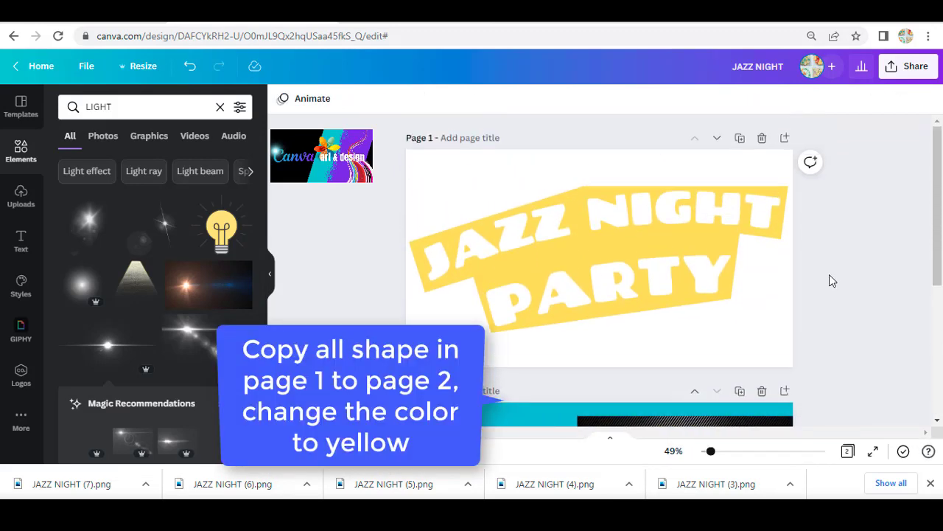
left_click_drag(367, 152, 814, 367)
right_click(758, 310)
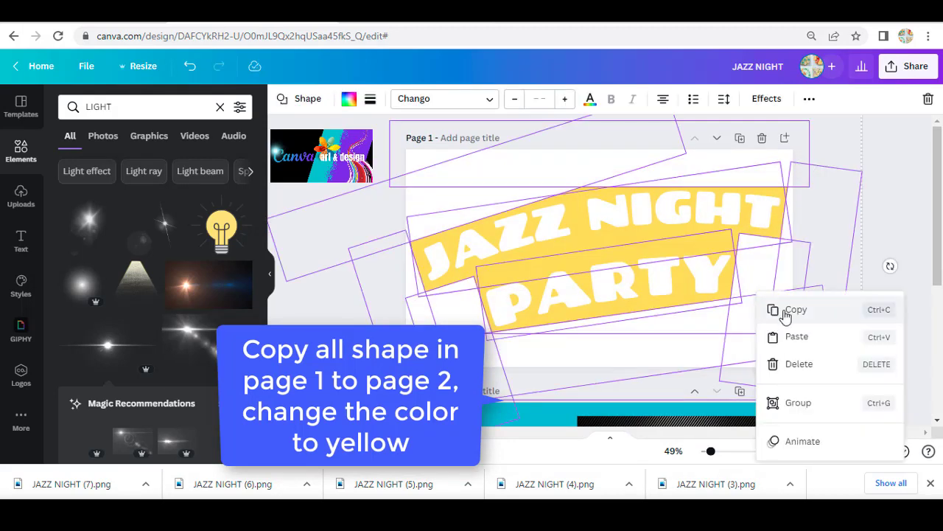
left_click(786, 316)
scroll(786, 316, "down", 4)
left_click(760, 331)
right_click(760, 331)
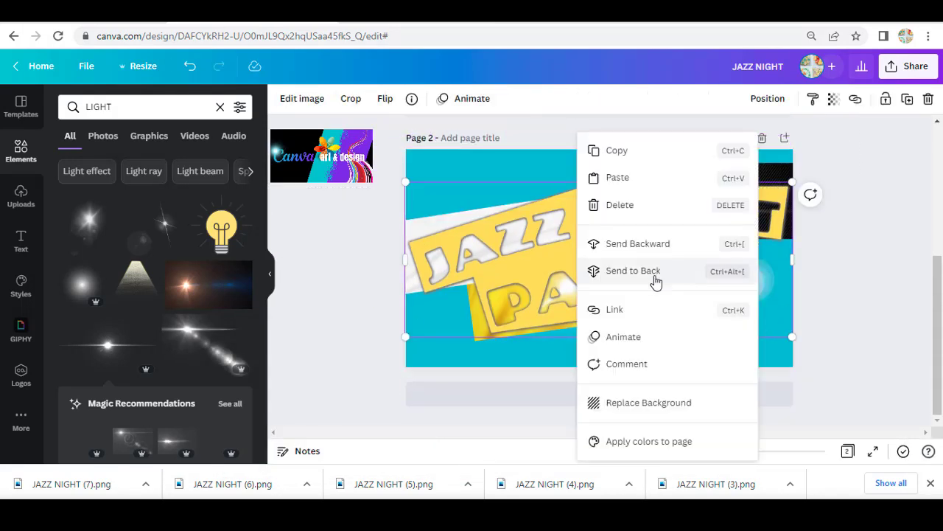
left_click(653, 187)
- Recolor all the pasted shapes on page 2 to the default yellow
left_click(349, 99)
scroll(148, 309, "down", 4)
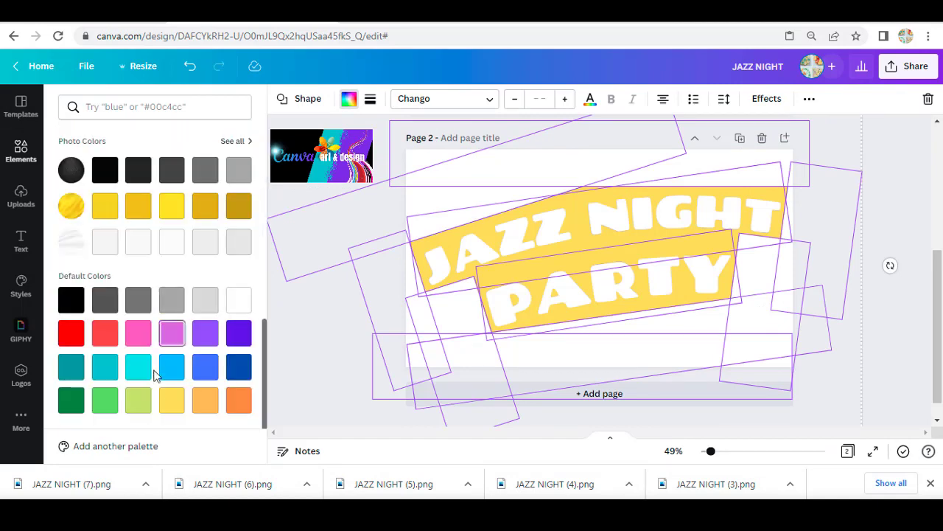
left_click(172, 400)
left_click(876, 222)
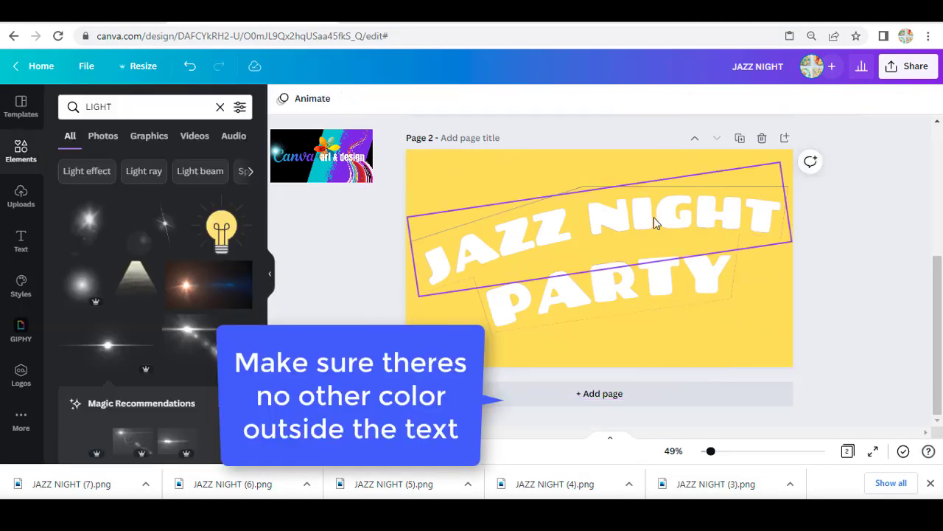
- Nudge the yellow shapes around the lettering on page 2 so they close the thin gaps along their edges
left_click(656, 171)
left_click_drag(656, 171, 454, 317)
left_click(454, 311)
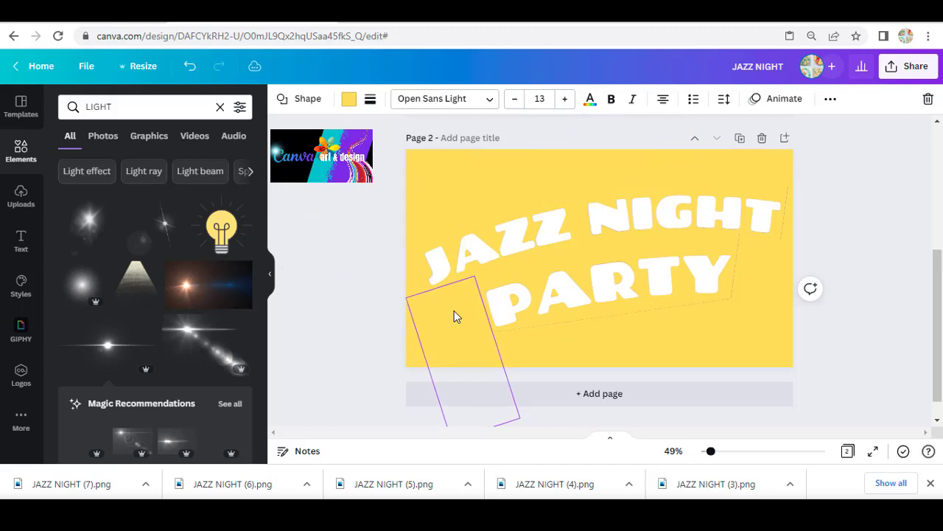
left_click(627, 347)
left_click(772, 262)
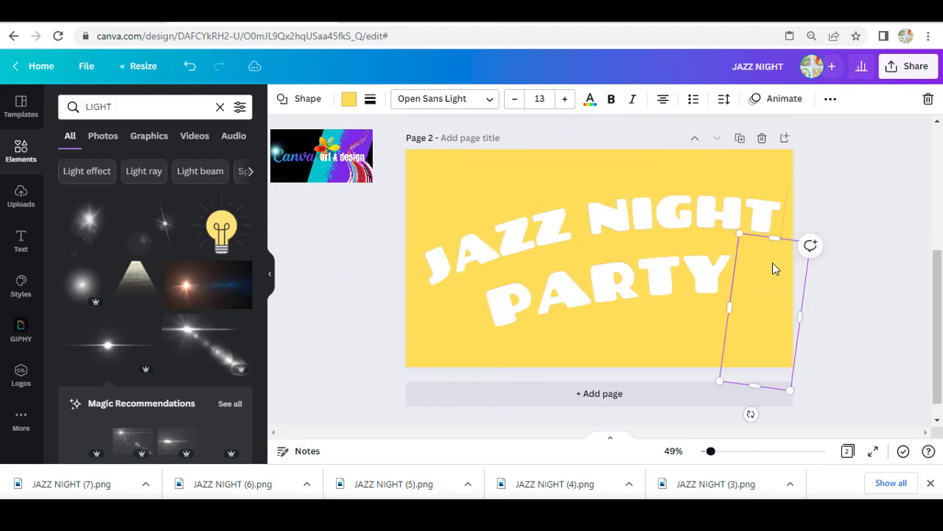
key("Left")
left_click(792, 217)
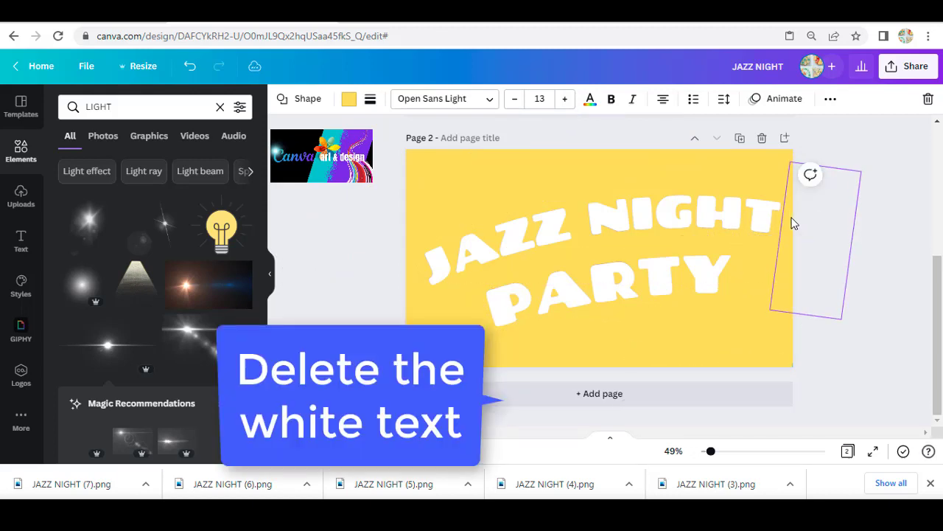
left_click(848, 337)
- Delete the white PARTY and JAZZ NIGHT texts from page 2
left_click(700, 276)
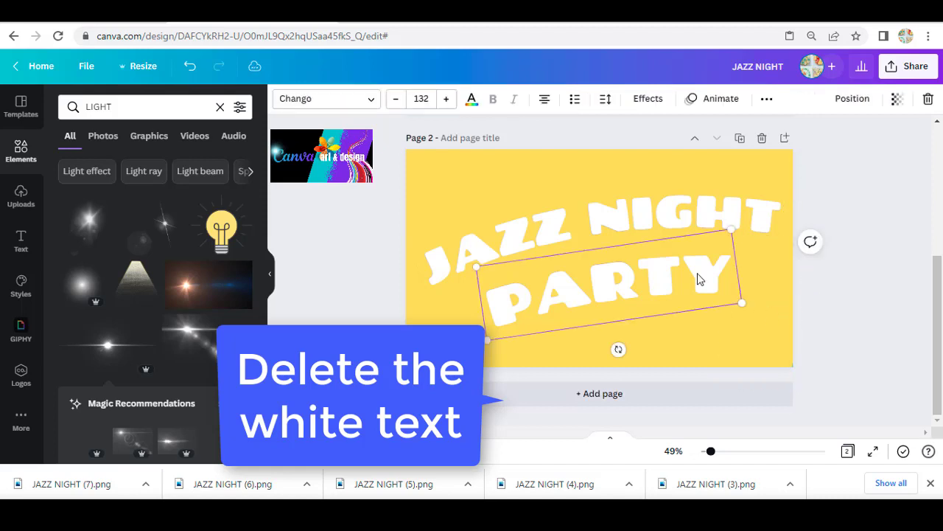
key("Delete")
left_click(666, 215)
key("Delete")
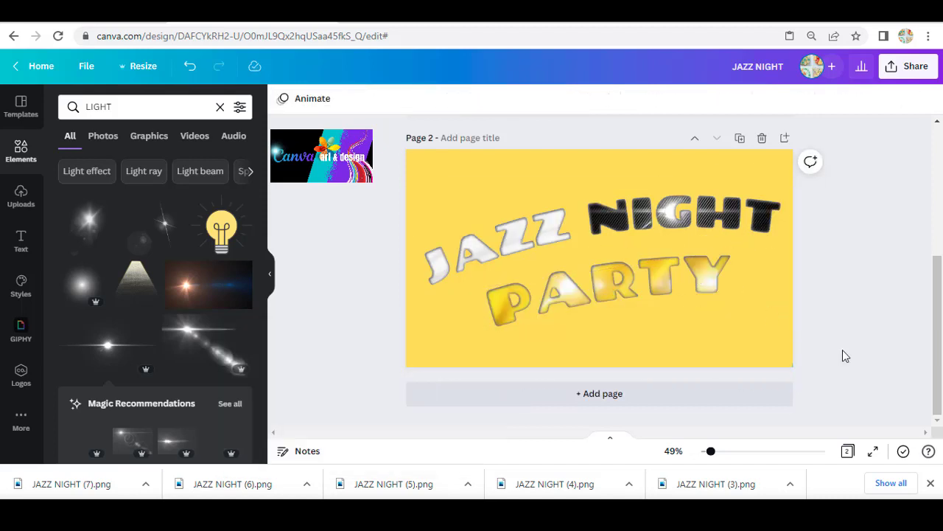
- Download only page 2 of the design as a PNG
left_click(911, 69)
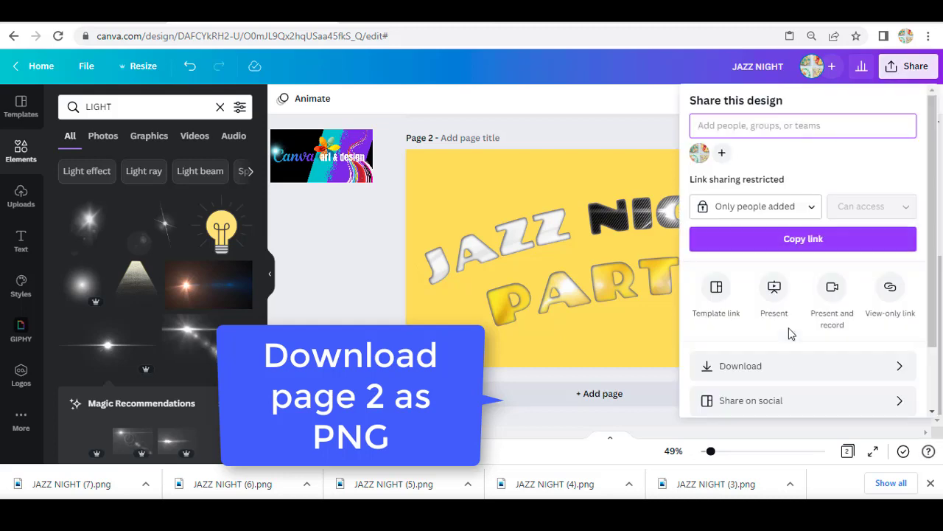
left_click(796, 364)
left_click(912, 304)
left_click(913, 213)
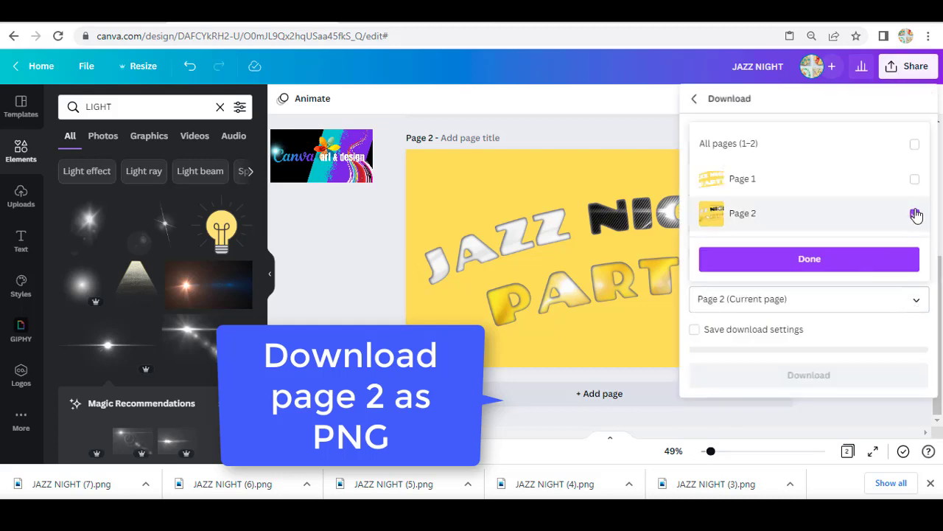
left_click(847, 262)
left_click(811, 376)
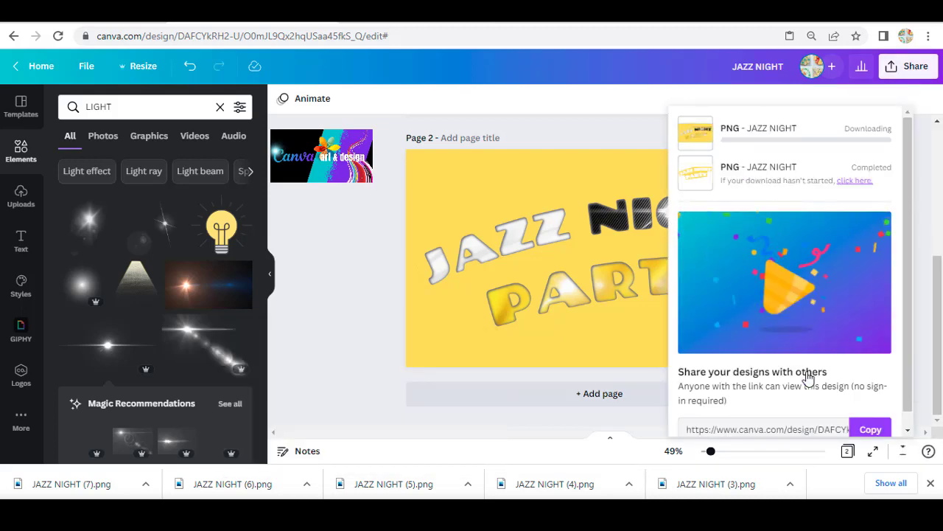
- Place the downloaded JAZZ NIGHT (8).png on a new page 3 and remove its yellow background
left_click(600, 394)
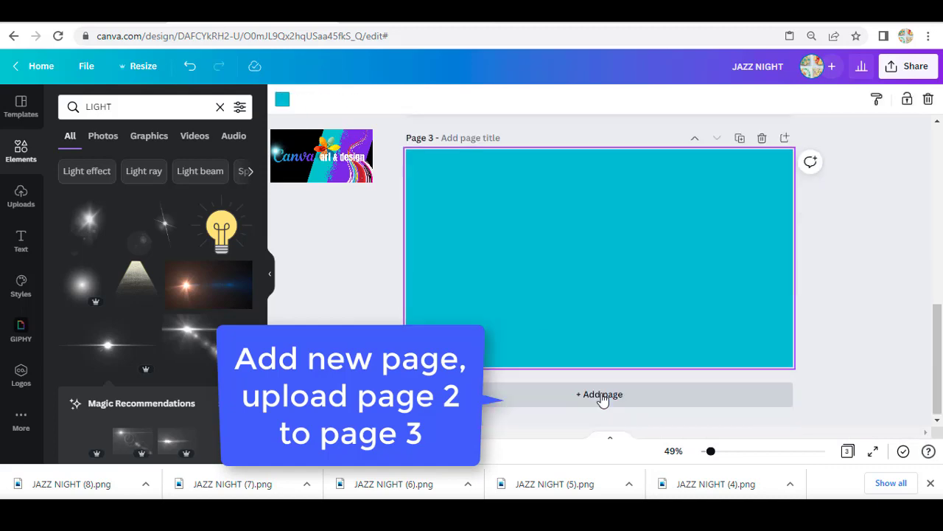
left_click_drag(89, 487, 582, 252)
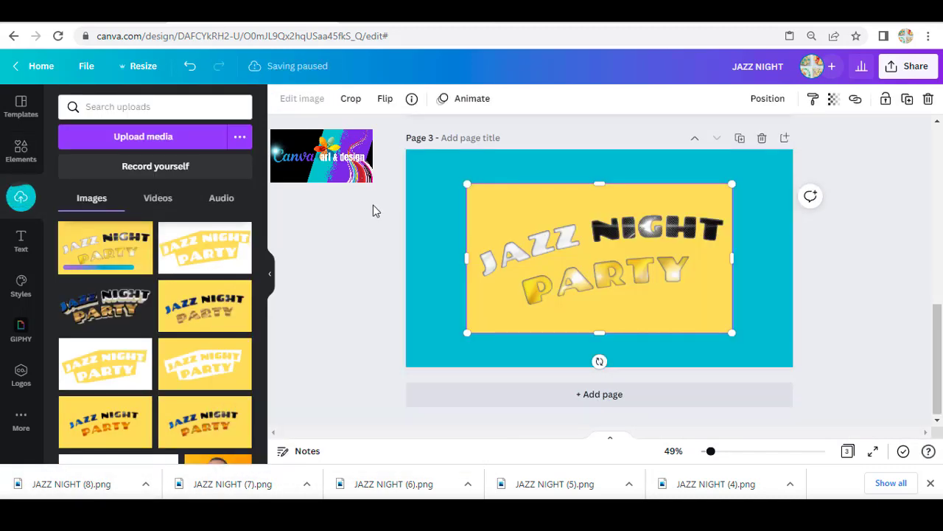
left_click(302, 98)
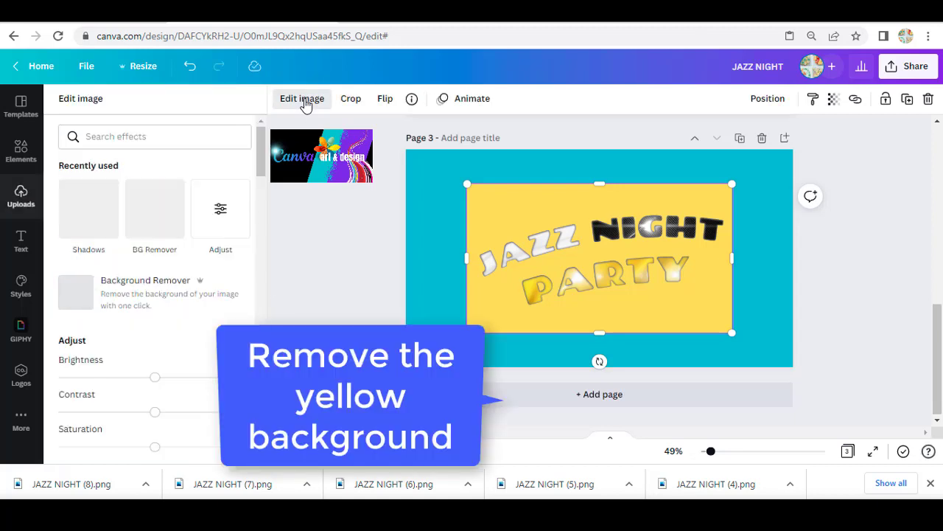
left_click(143, 211)
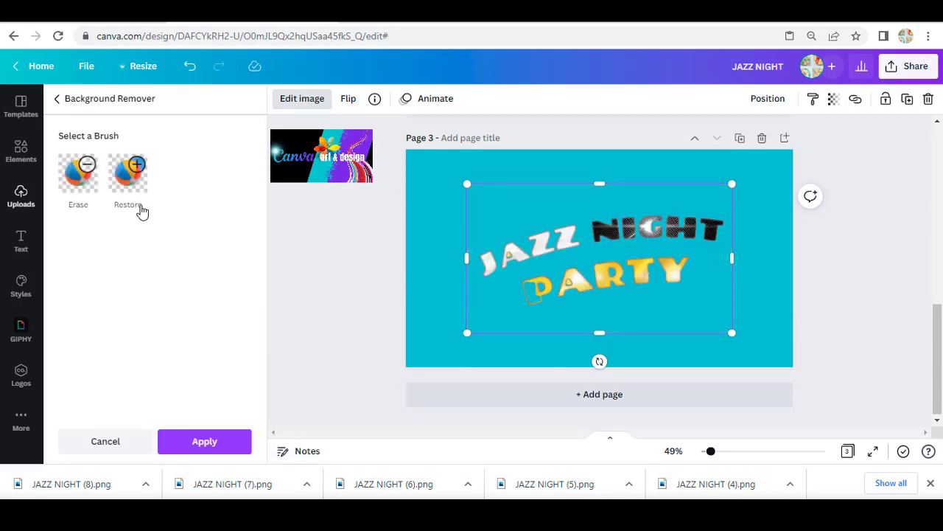
- Paint back the missing parts of the letter P in PARTY with the Restore brush and reduce the brush size to 7
left_click(127, 173)
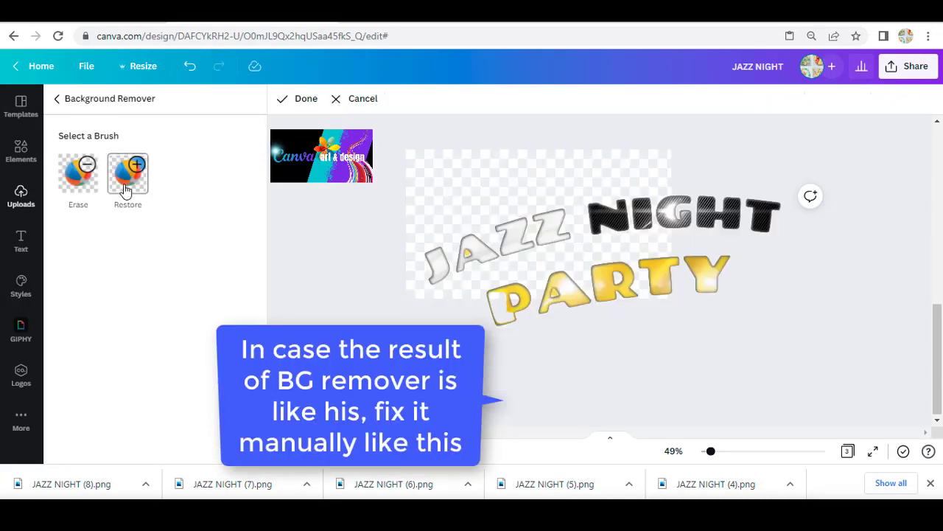
scroll(597, 257, "down", 2)
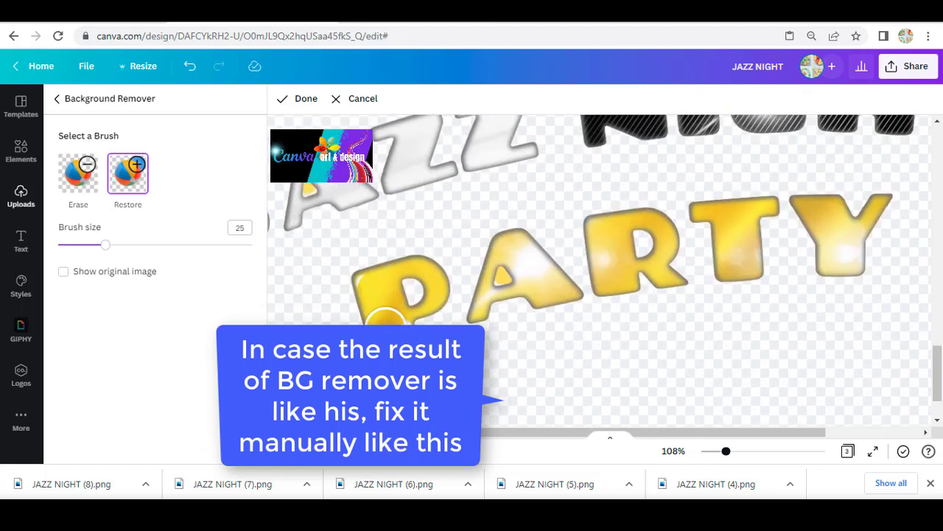
left_click_drag(105, 245, 70, 245)
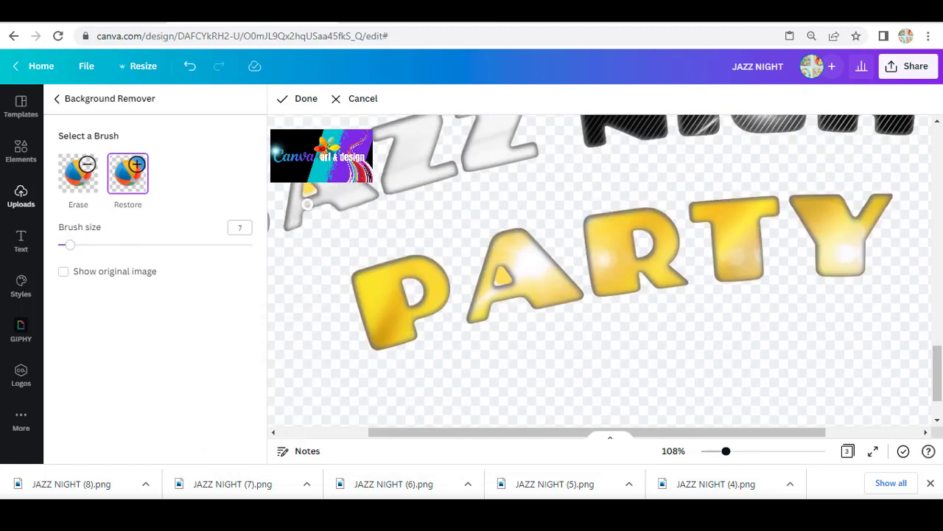
- Erase the leftover yellow inside the letter A of JAZZ and of PARTY with the Erase brush at size 3
left_click(78, 174)
left_click_drag(69, 245, 59, 245)
left_click_drag(726, 451, 740, 453)
scroll(626, 332, "up", 1)
left_click_drag(590, 432, 442, 432)
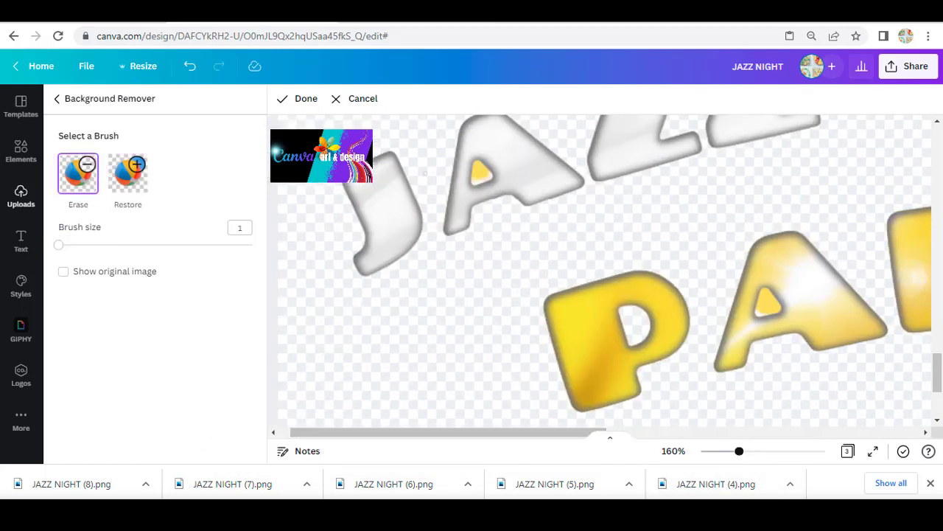
left_click_drag(59, 244, 63, 245)
scroll(478, 171, "up", 1)
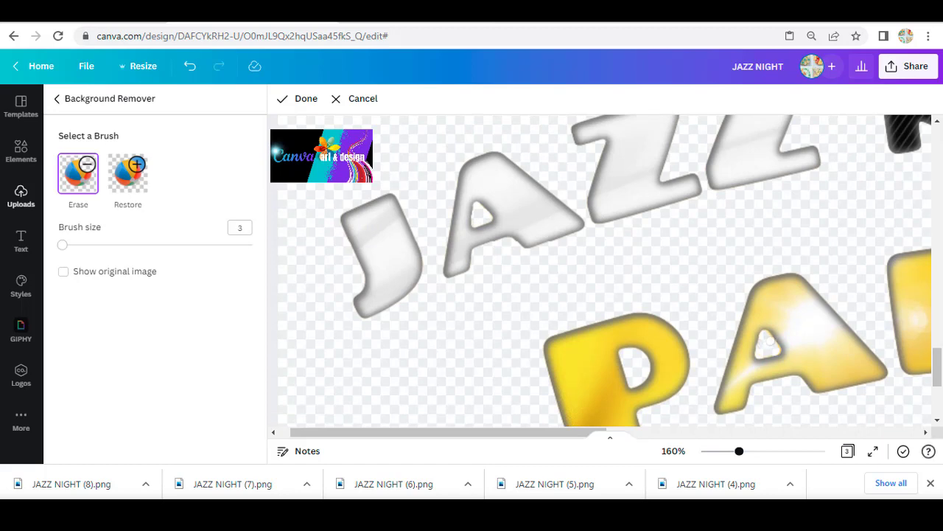
- Check the remaining letters for yellow leftovers, finish the brush edit and apply the background removal
scroll(831, 295, "up", 4)
left_click_drag(556, 432, 795, 428)
scroll(805, 131, "down", 5)
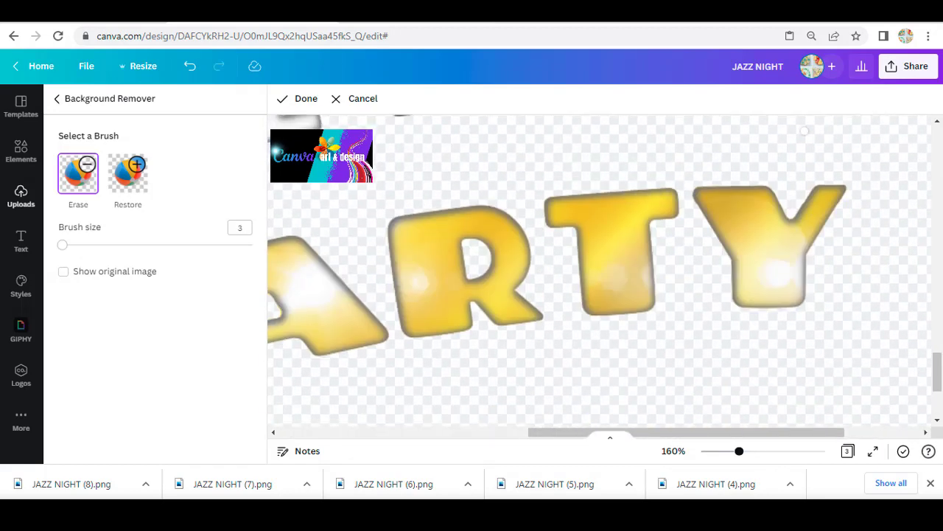
left_click(307, 105)
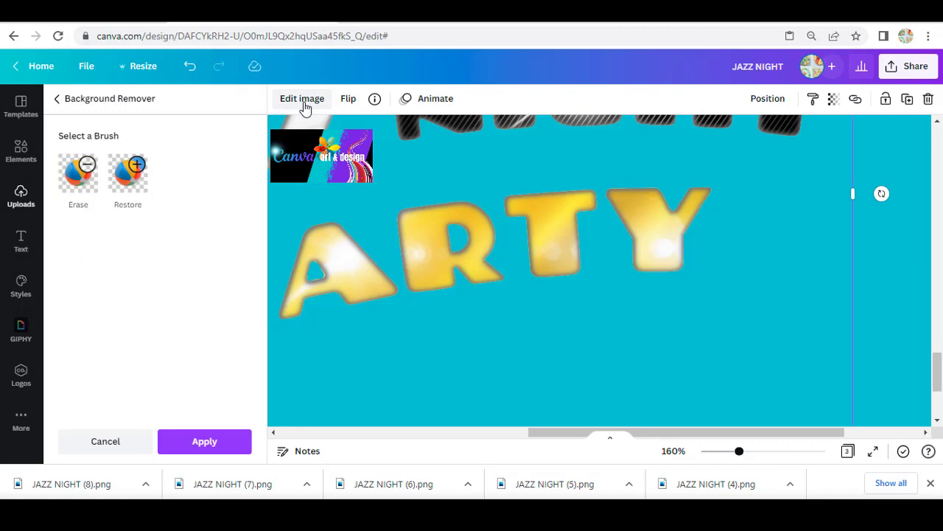
left_click(709, 452)
left_click(218, 445)
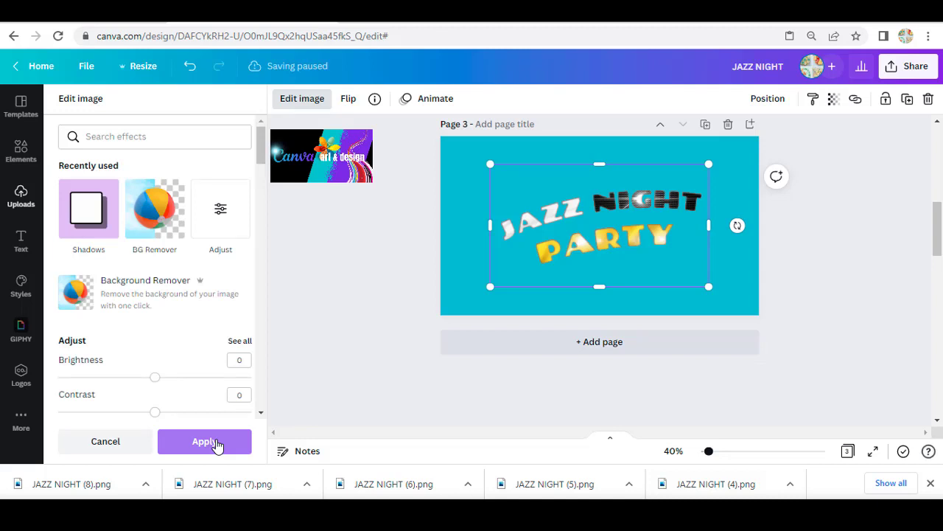
left_click(216, 442)
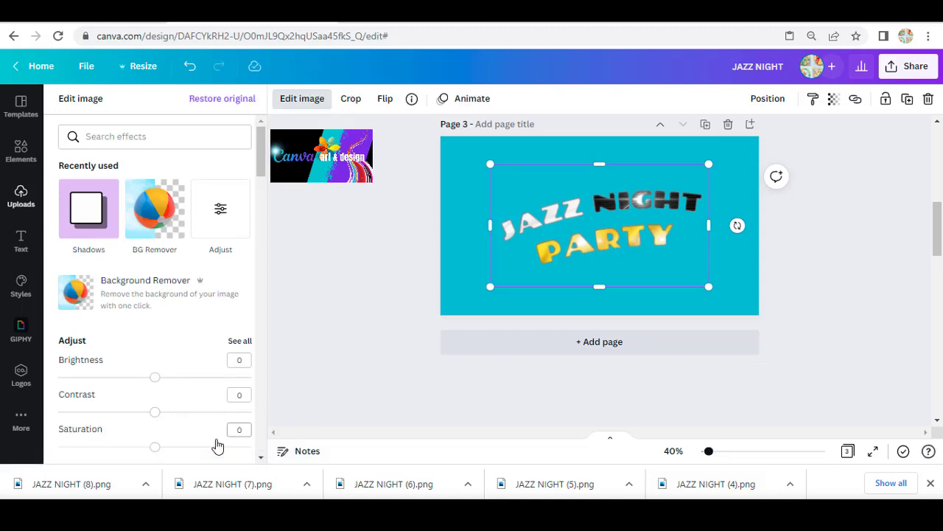
- Enlarge the cut-out lettering on page 3 to the full page width and crop its empty upper and lower areas
left_click_drag(493, 164, 457, 167)
left_click_drag(709, 338, 759, 367)
left_click_drag(600, 187, 600, 219)
left_click_drag(600, 366, 600, 339)
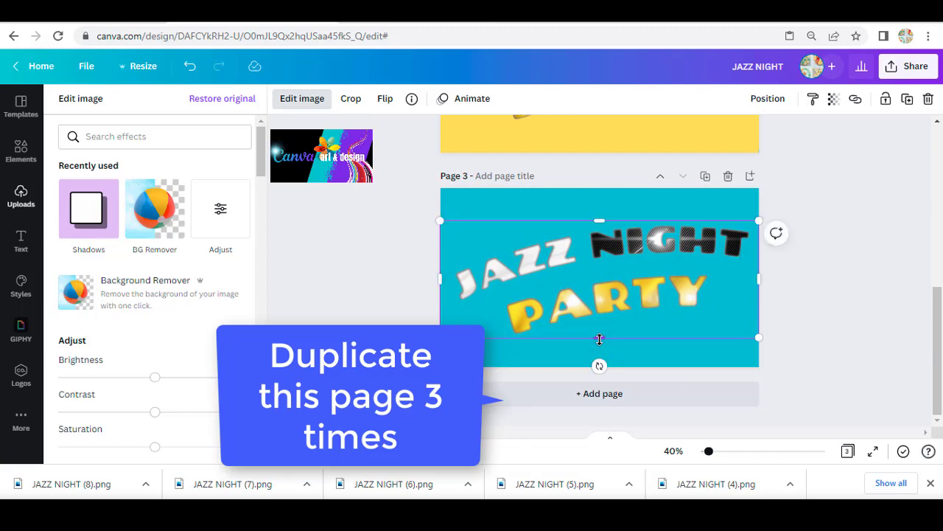
- Duplicate page 3 three times to create pages 4, 5 and 6
left_click(705, 178)
left_click(706, 177)
left_click(705, 177)
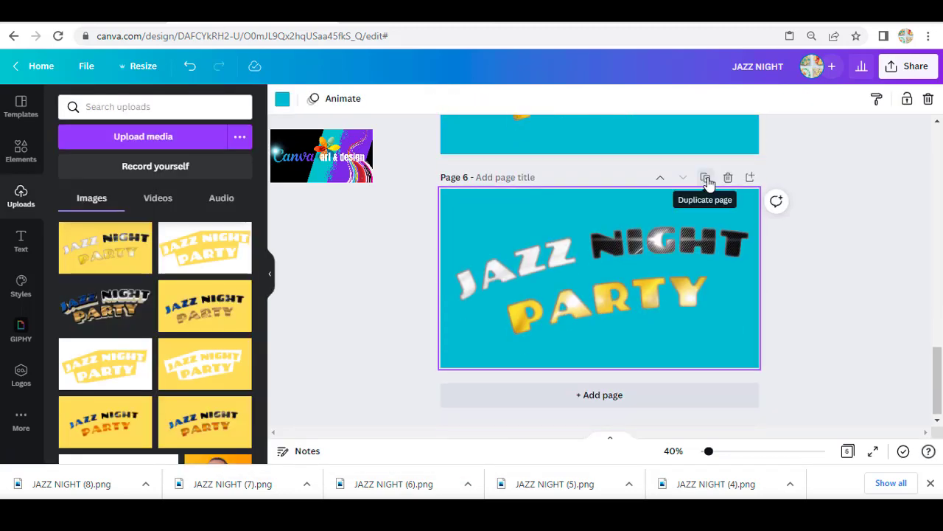
- Add a black Glow shadow to the lettering image on page 4 and open its settings
scroll(653, 220, "up", 5)
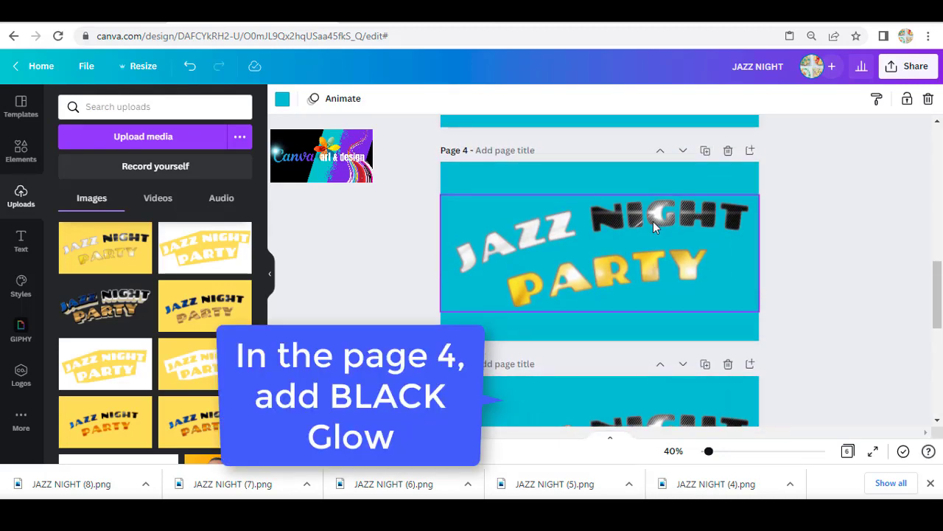
left_click(653, 221)
left_click(291, 99)
left_click(153, 210)
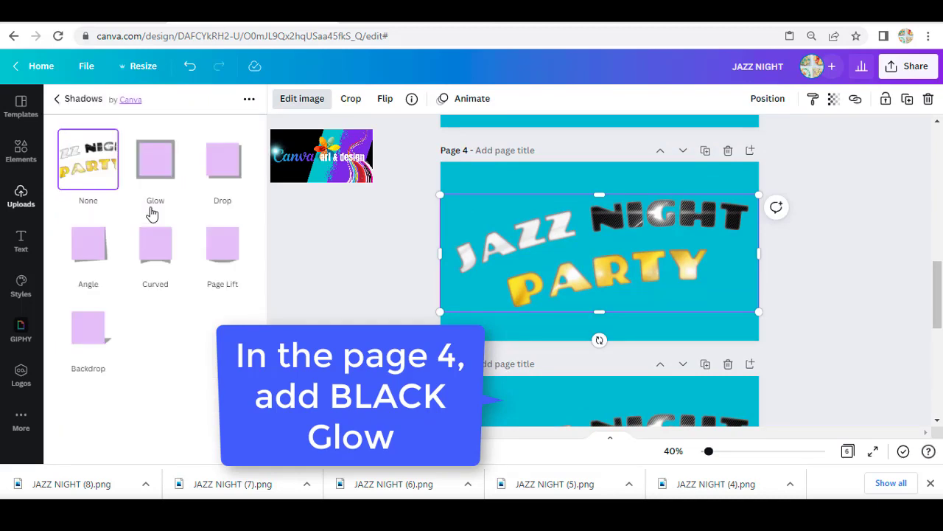
left_click(157, 167)
left_click(161, 169)
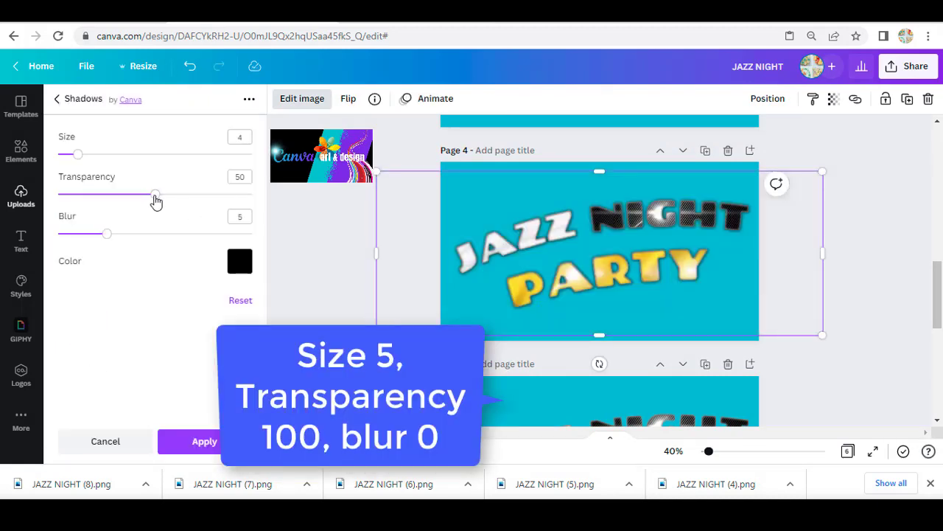
- Set the page 4 glow to transparency 100, blur 0 and size 5, and apply it
left_click_drag(155, 196, 281, 215)
left_click_drag(106, 244, 32, 246)
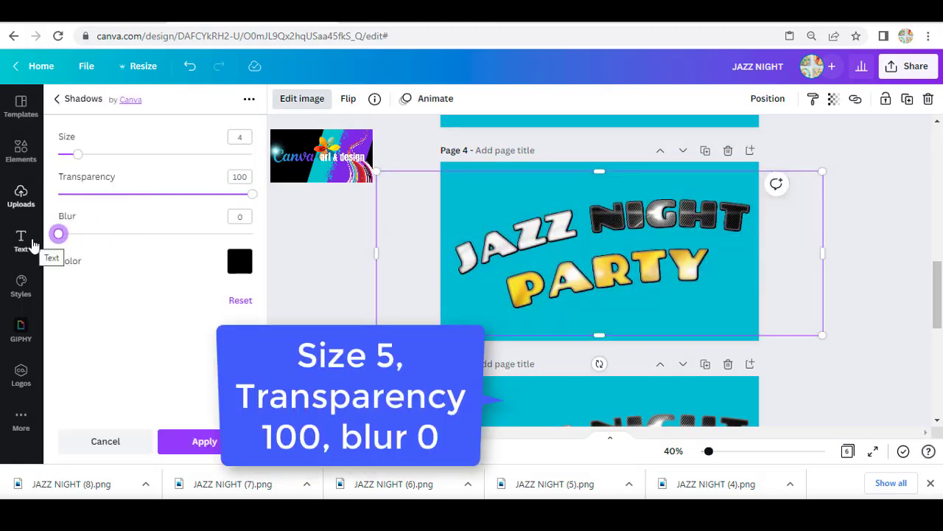
left_click(238, 138)
type("5")
left_click(229, 441)
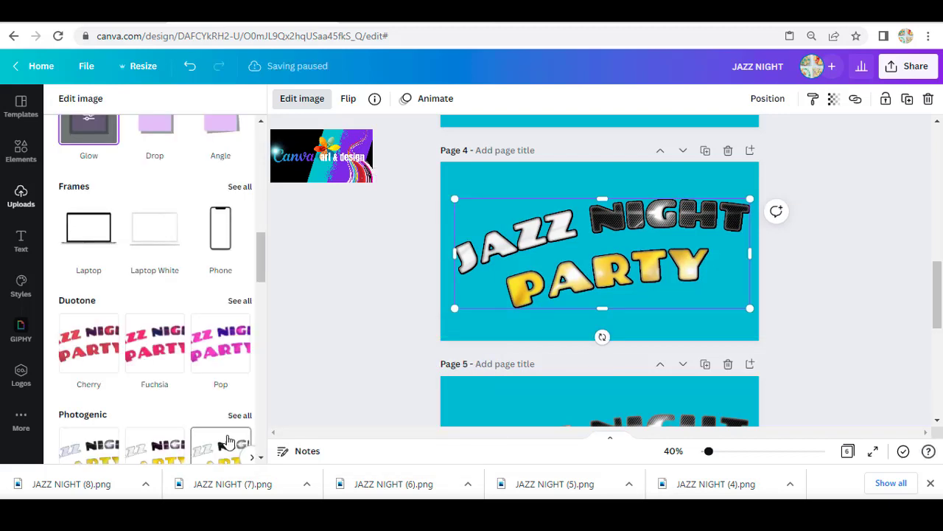
- Add a Glow shadow to the lettering image on page 5 and change its color to gray
scroll(573, 340, "down", 3)
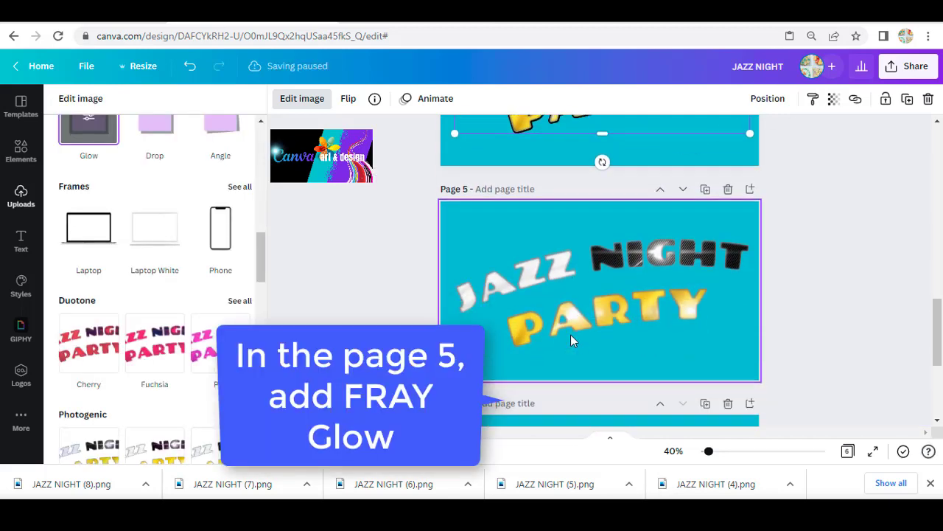
left_click(570, 335)
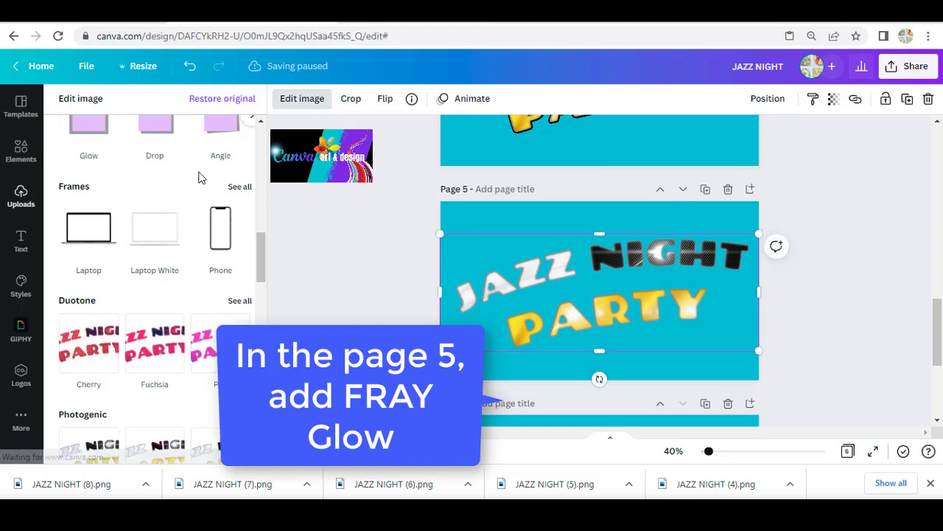
left_click(88, 142)
left_click(89, 142)
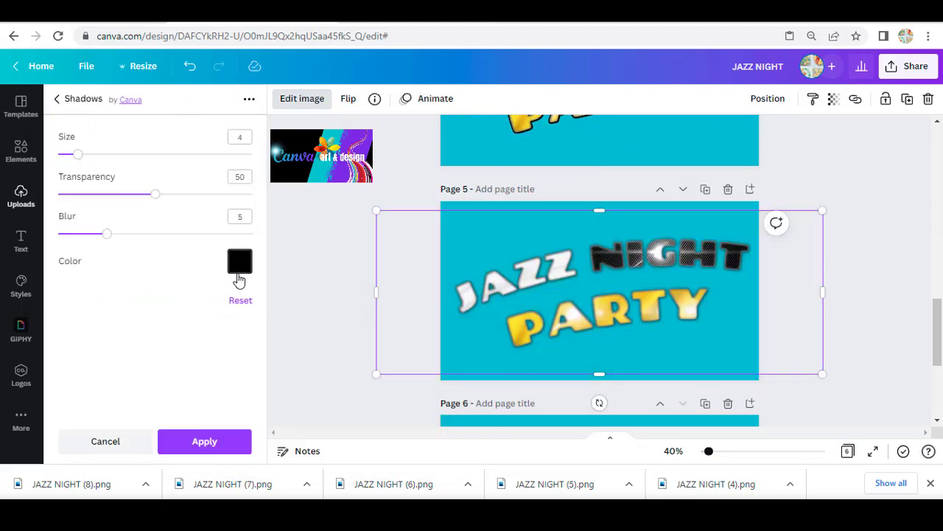
left_click(239, 261)
scroll(305, 193, "down", 3)
left_click(333, 141)
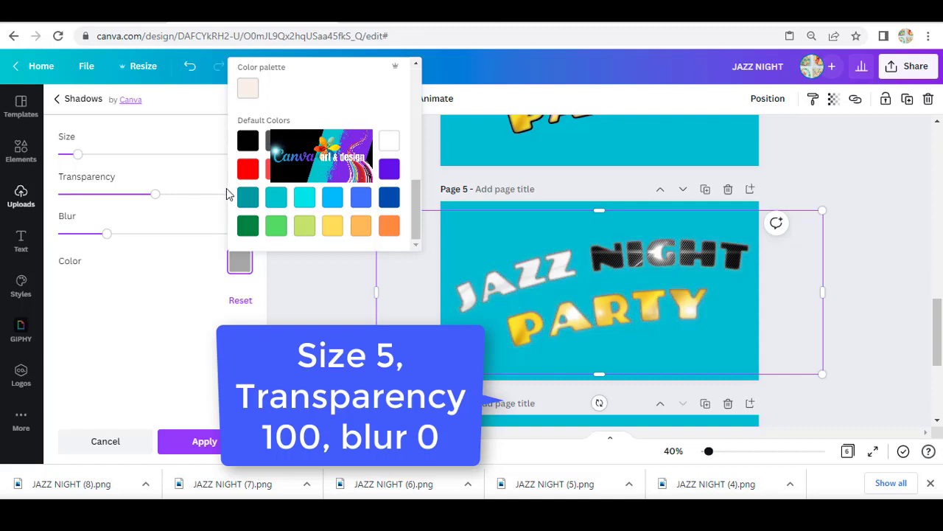
- Set the gray glow on page 5 to transparency 100, blur 0 and size 5, and apply it
left_click_drag(157, 196, 293, 211)
left_click_drag(107, 234, 48, 234)
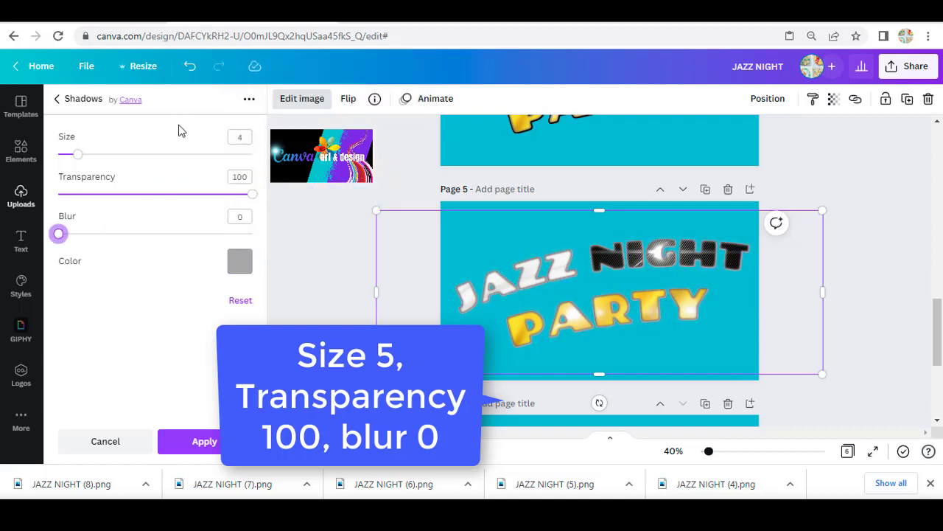
left_click(242, 136)
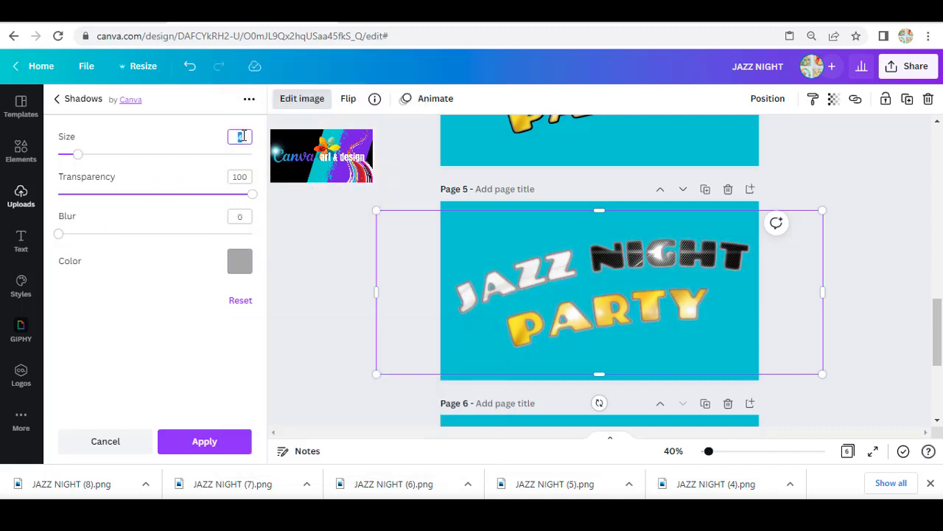
left_click(206, 443)
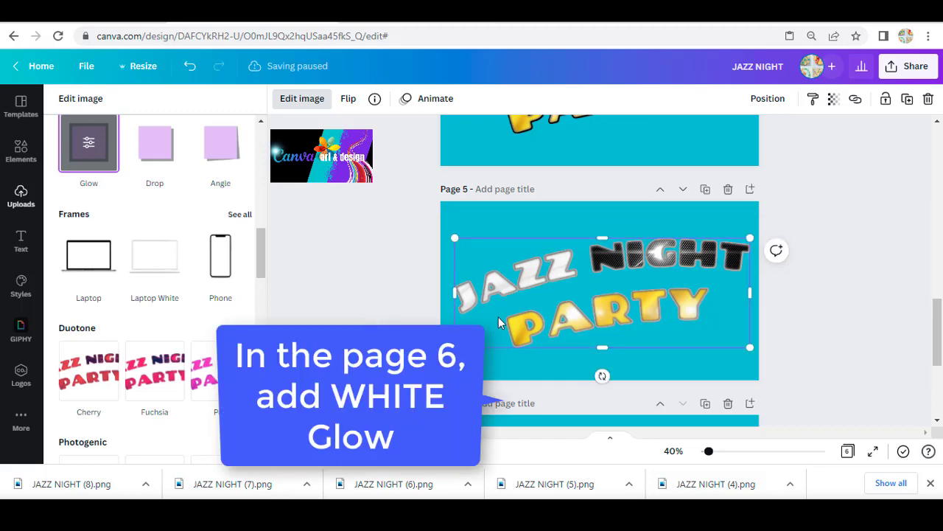
- Add a Glow shadow to the lettering image on page 6 and change its color to white
scroll(499, 317, "down", 3)
left_click(513, 305)
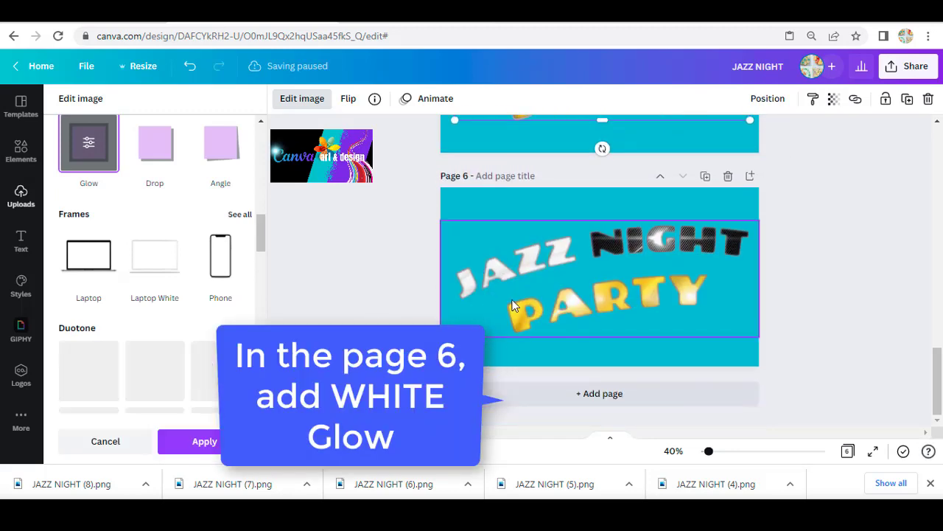
left_click(205, 441)
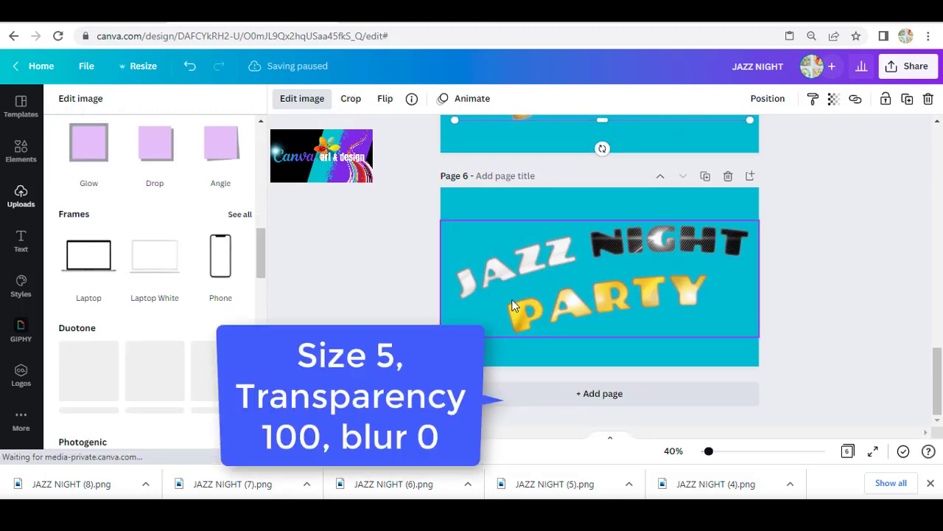
left_click(94, 151)
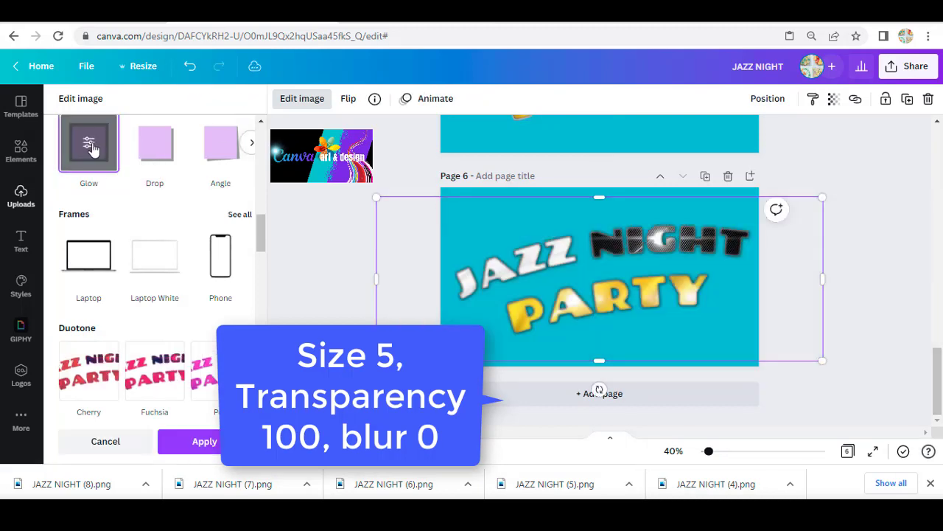
left_click(90, 144)
left_click(239, 261)
left_click(360, 105)
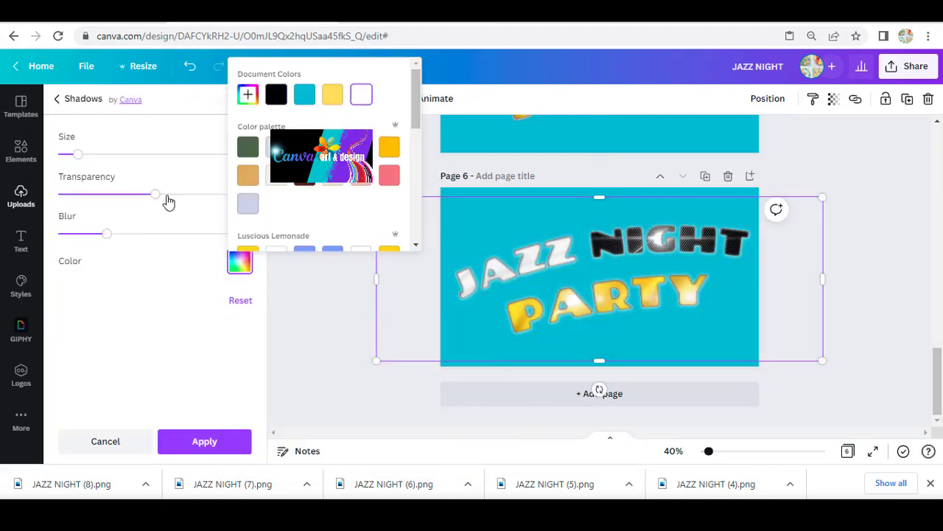
- Set the white glow on page 6 to transparency 100, blur 0 and size 5, and apply it
left_click_drag(155, 194, 275, 204)
left_click_drag(108, 234, 38, 244)
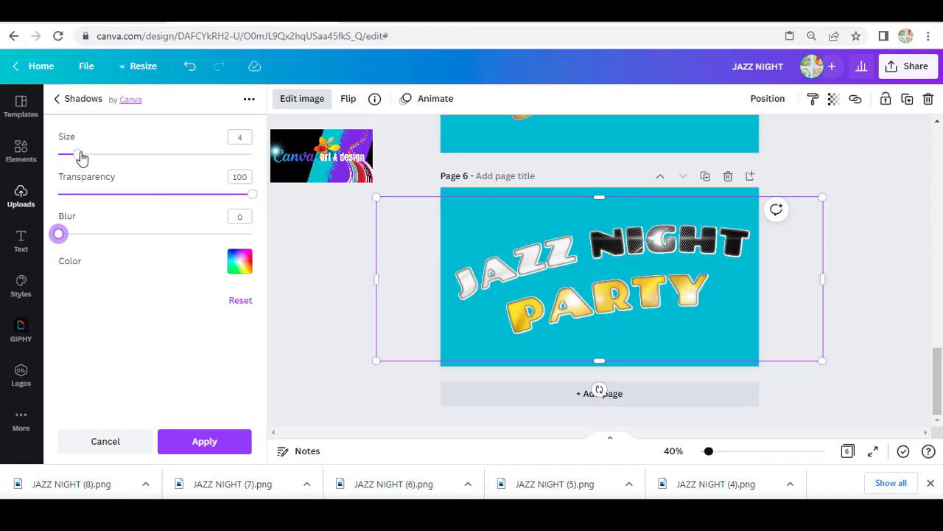
left_click_drag(80, 156, 83, 156)
left_click(221, 445)
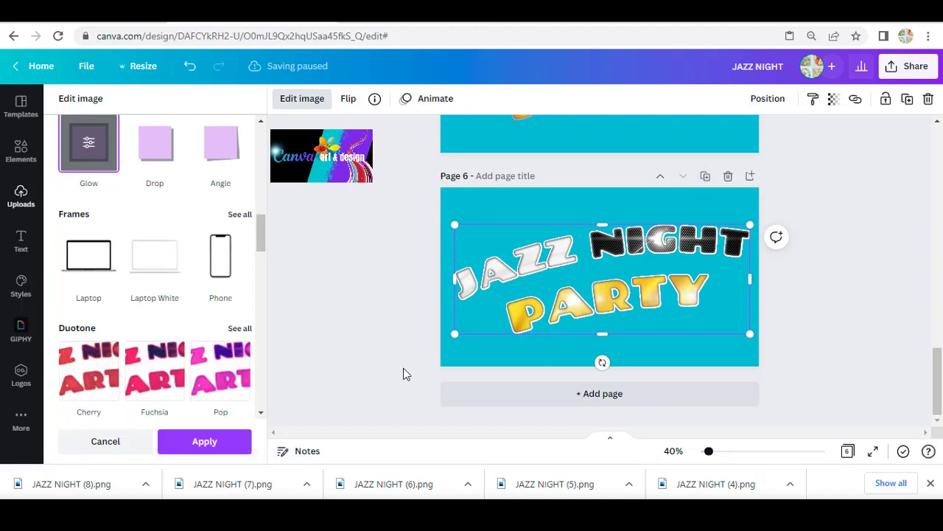
- Duplicate page 6 and add a square shape to the new page 7
left_click(706, 176)
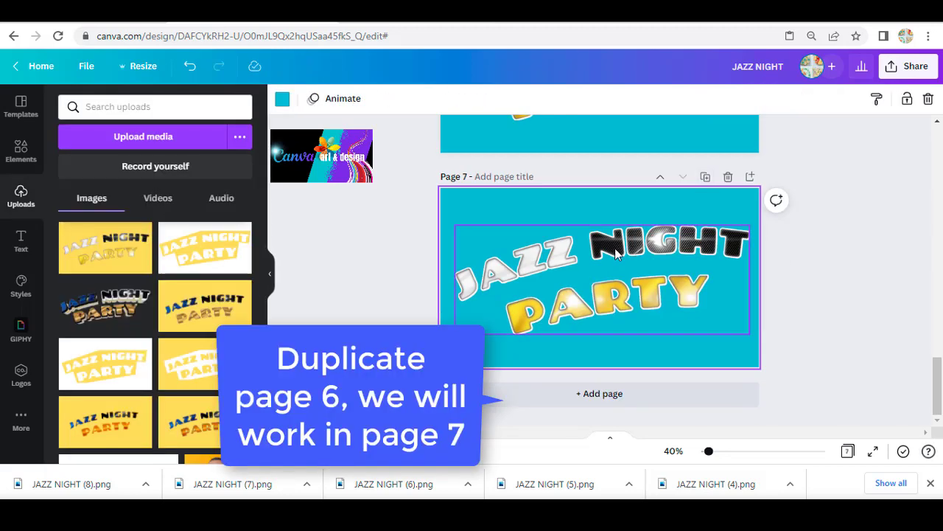
left_click(616, 253)
left_click(21, 151)
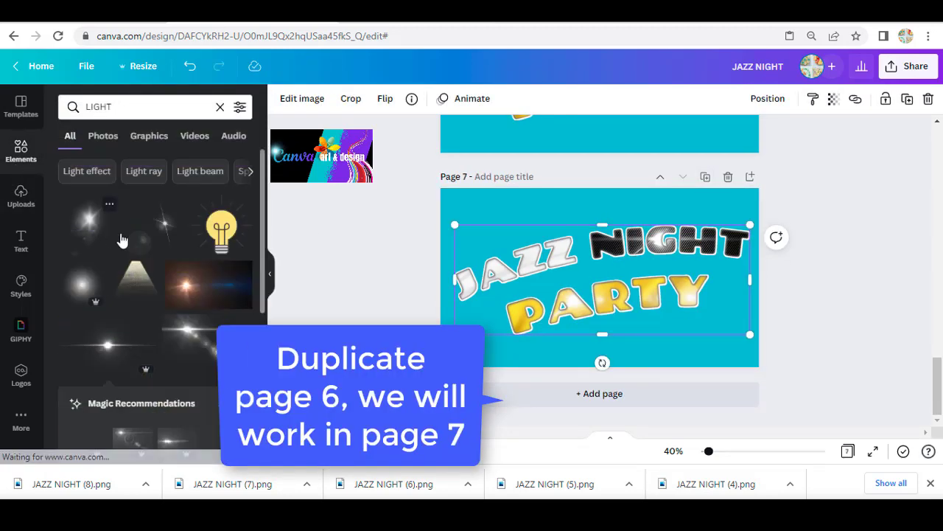
left_click(219, 106)
left_click(87, 302)
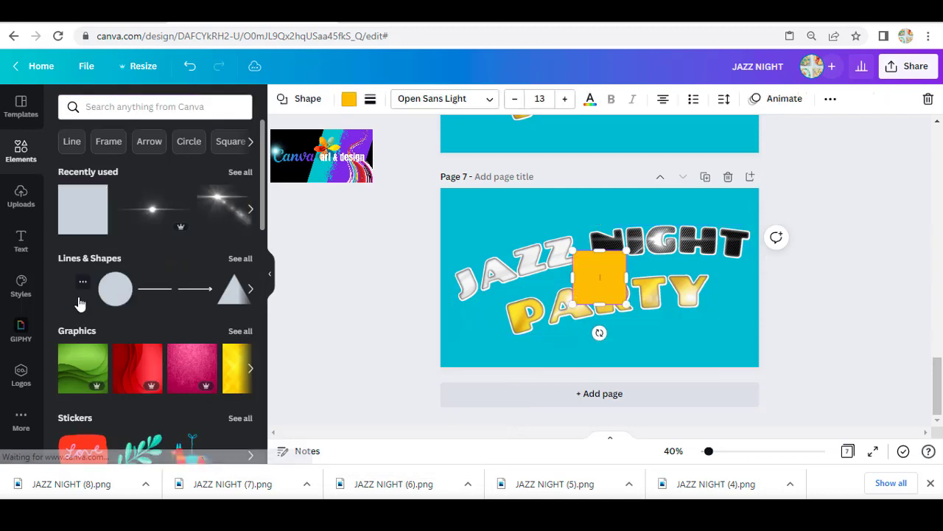
- Enlarge the square on page 7 and recolor it coral pink
left_click_drag(625, 303, 666, 334)
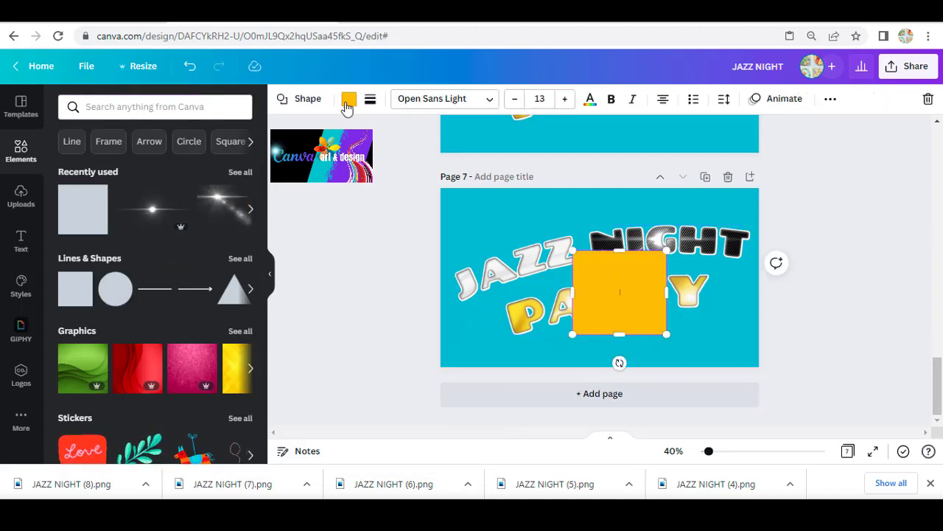
left_click(349, 99)
left_click(239, 320)
left_click(623, 295)
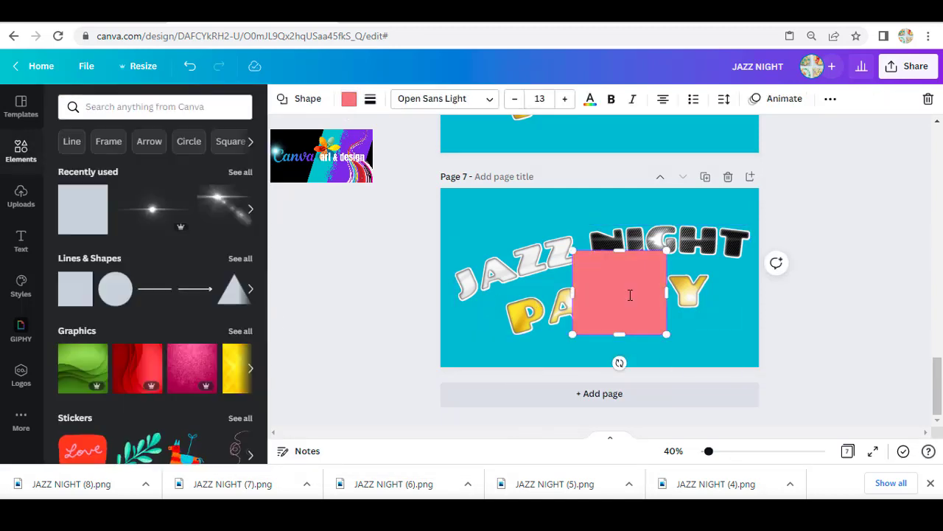
- Move the coral square to the page's lower-left corner and rotate it so its edge slopes beneath the J of JAZZ
left_click_drag(619, 321, 434, 372)
left_click_drag(435, 413, 495, 376)
left_click_drag(451, 345, 448, 340)
left_click_drag(491, 376, 491, 376)
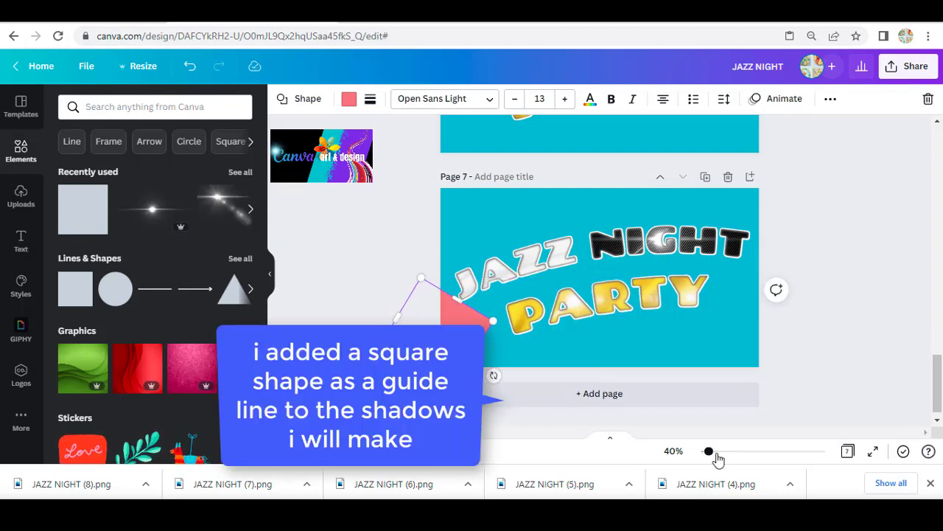
- Duplicate the lettering image on page 7 and place the copy over the original, offset slightly to the left
left_click_drag(709, 450, 729, 450)
left_click_drag(632, 434, 543, 433)
left_click(588, 319)
left_click(339, 382)
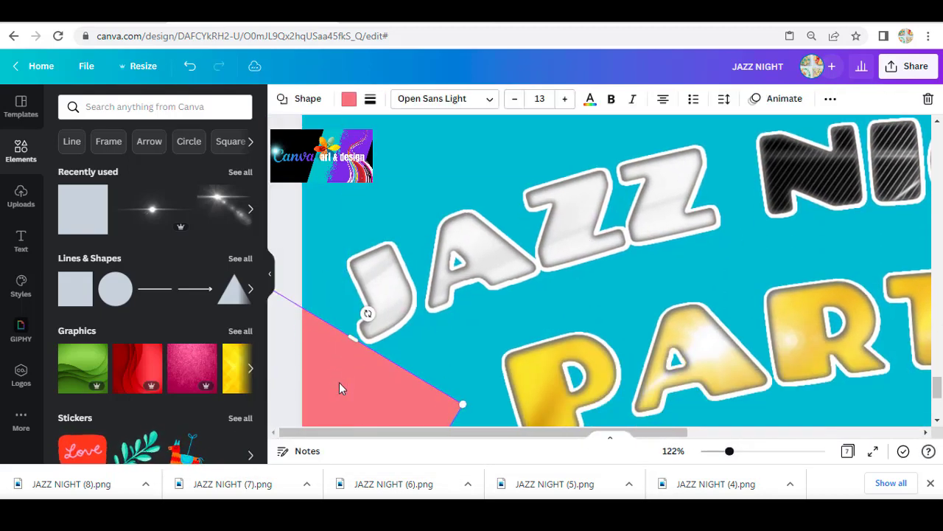
left_click(398, 310)
key("ctrl+d")
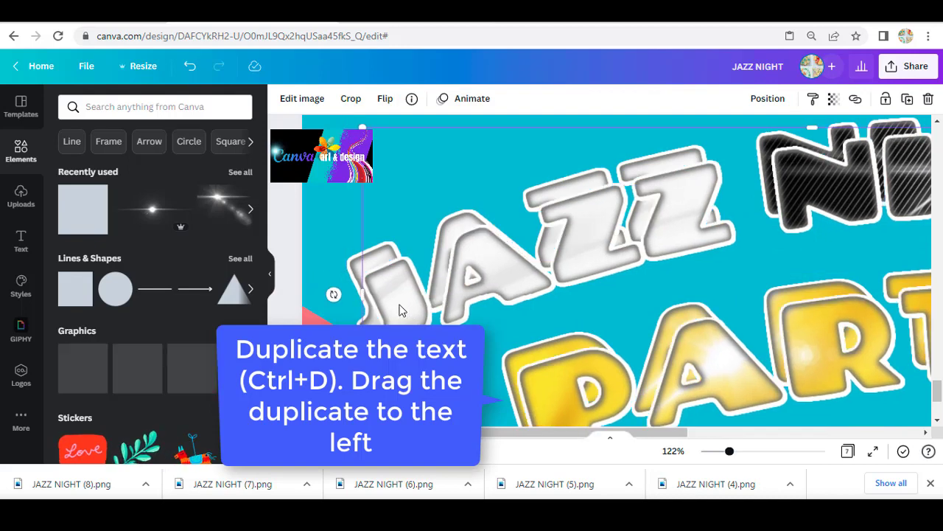
left_click_drag(399, 310, 377, 287)
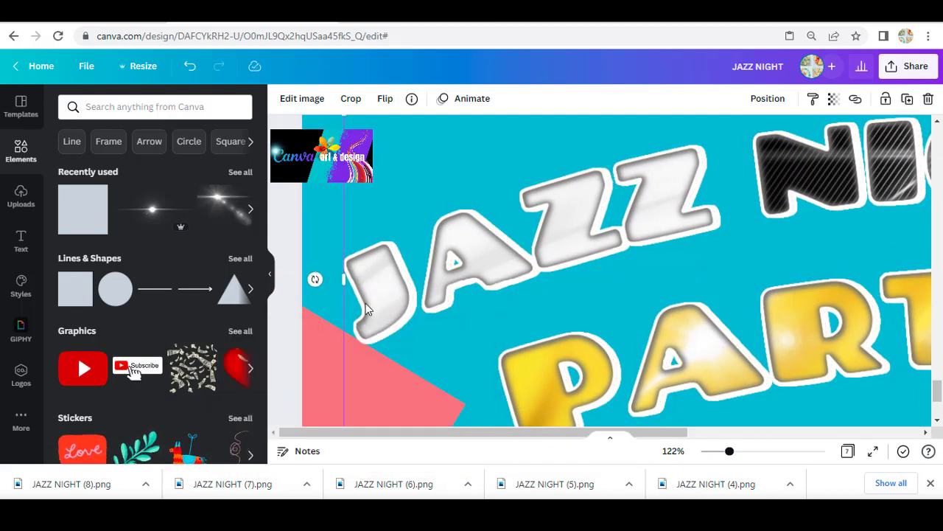
- Adjust the coral guide square's position and rotation so its upper edge touches the bottom of the J
left_click_drag(352, 390, 318, 379)
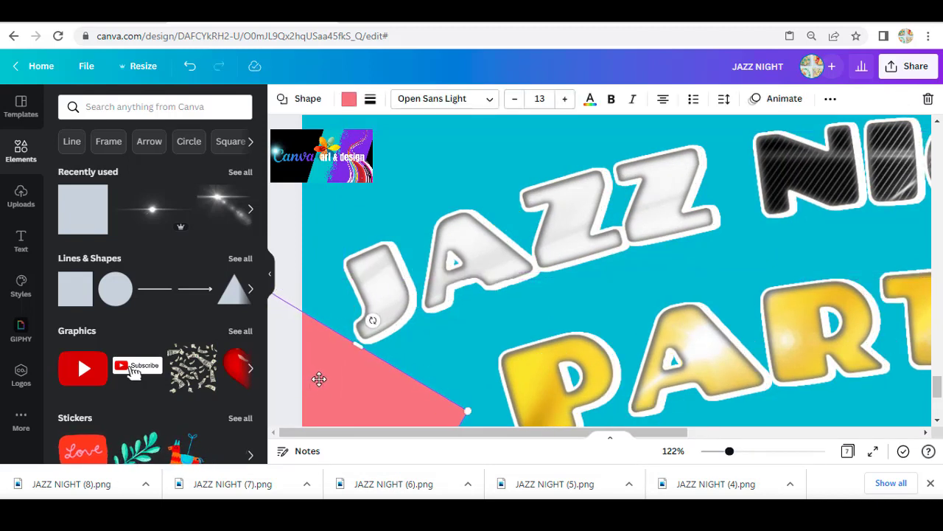
key("Right")
key("Right")
key("Right")
key("Right")
key("Right")
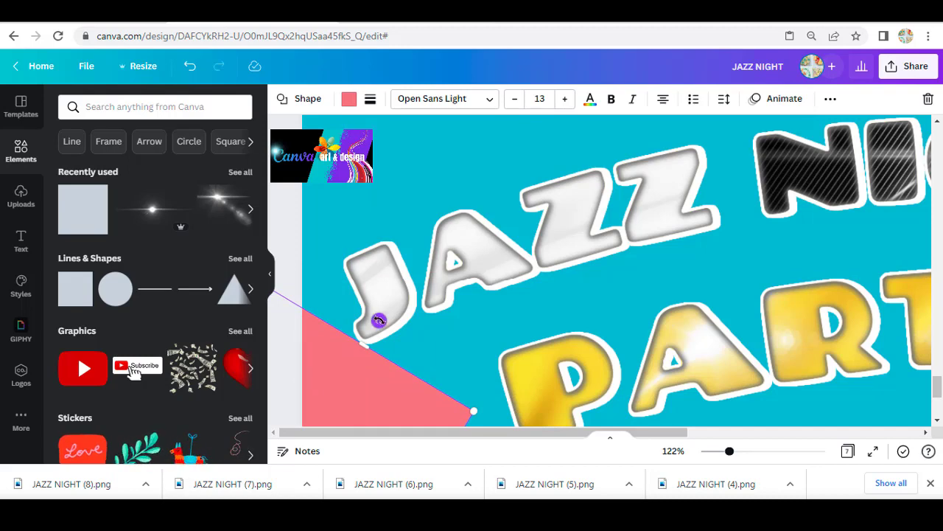
left_click_drag(378, 319, 373, 316)
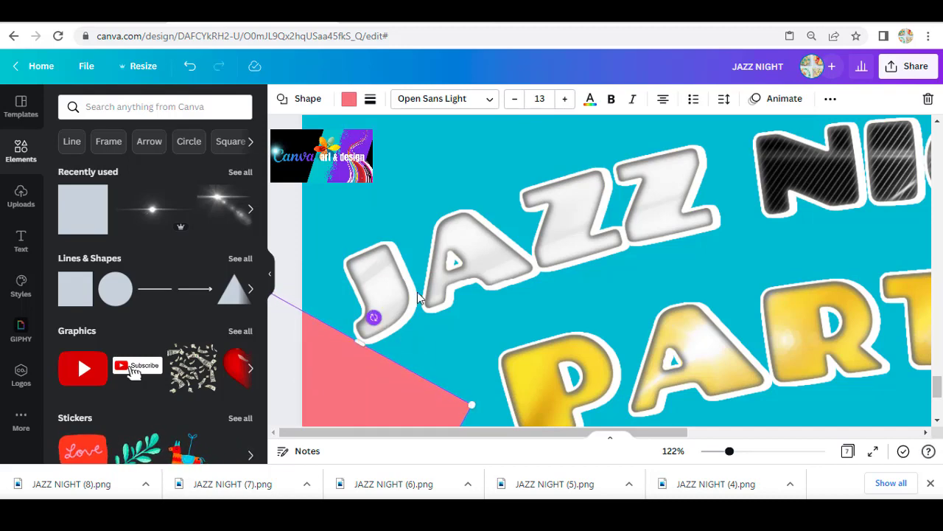
- Scale the lettering copy slightly from its upper-right corner so the T of NIGHT sits just inside the original's outline
left_click_drag(673, 432, 914, 433)
left_click_drag(921, 297, 873, 197)
scroll(864, 216, "up", 1)
key("ctrl+z")
left_click(845, 153)
left_click(855, 229)
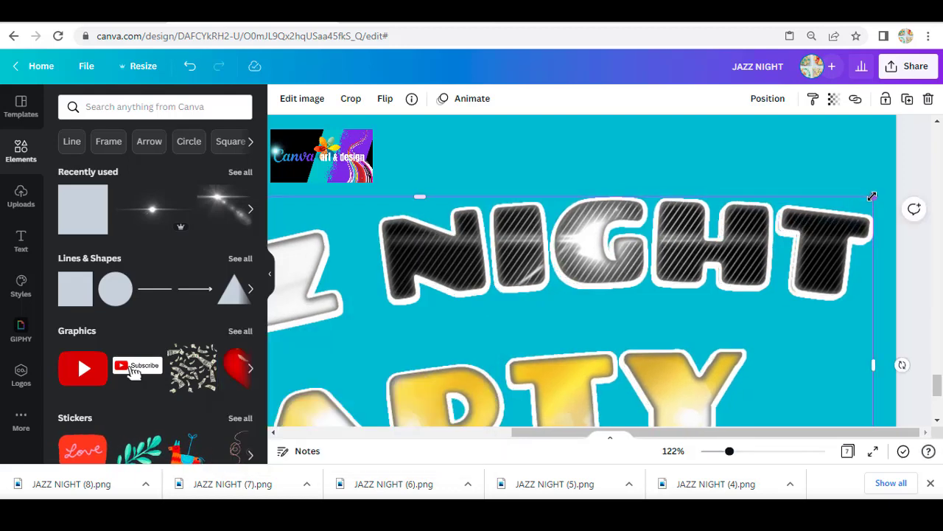
left_click_drag(738, 456, 742, 454)
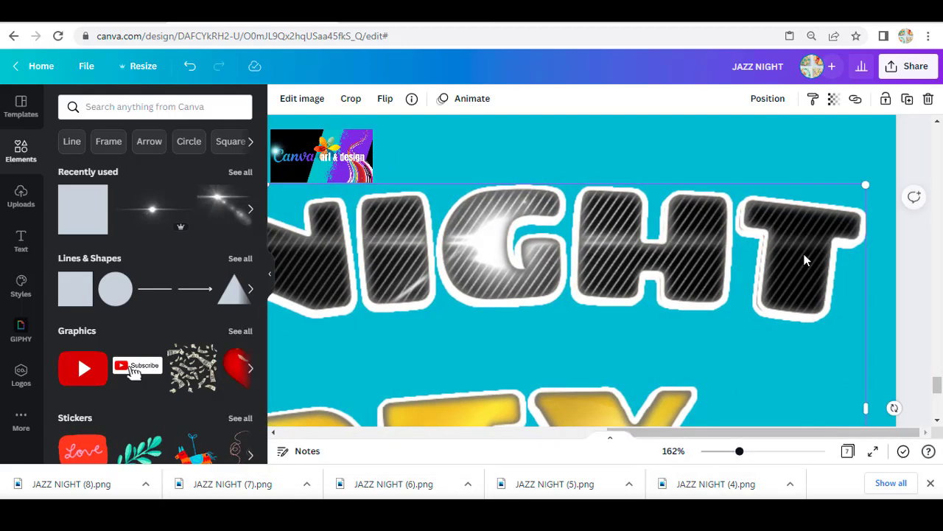
left_click_drag(865, 187, 861, 188)
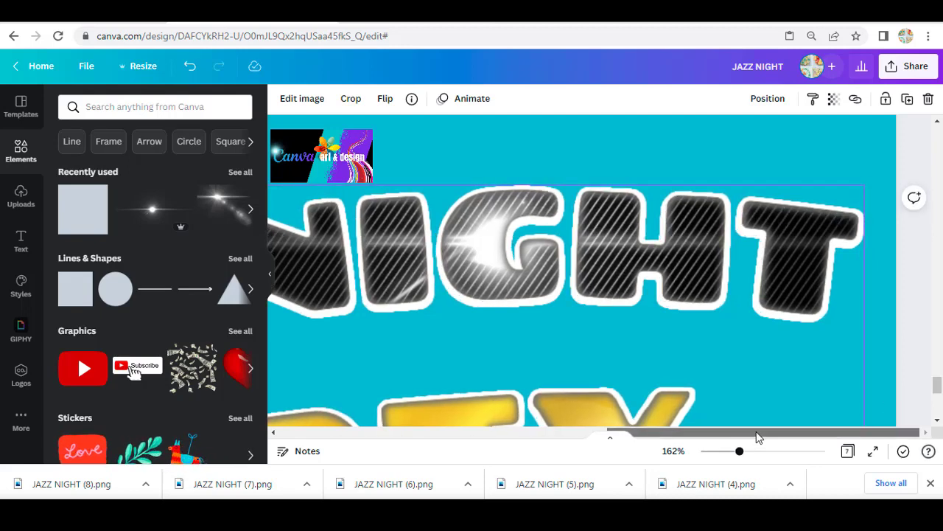
- Duplicate the lettering again and place the new copy slightly left of the previous one
left_click_drag(759, 433, 376, 498)
scroll(558, 382, "down", 3)
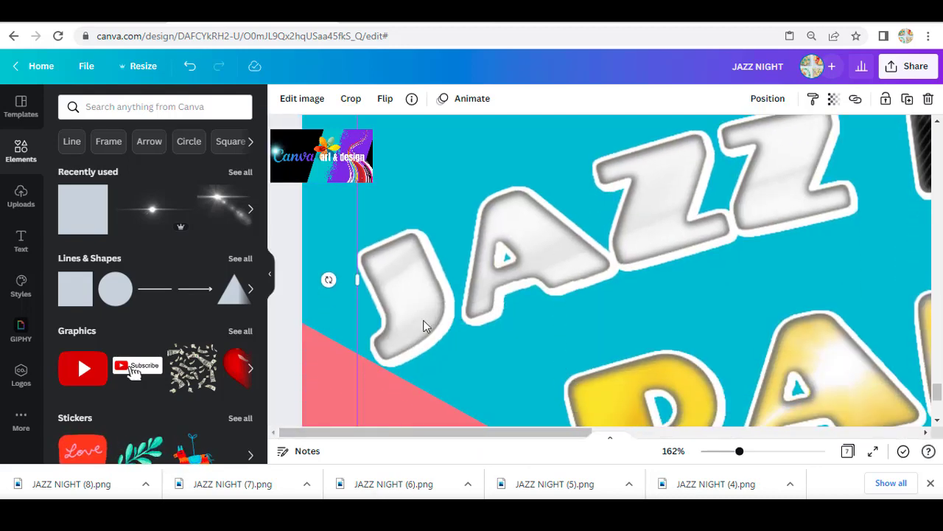
left_click_drag(424, 327, 397, 297)
- Rotate the coral guide square to a flatter angle and move its upper edge against the bottom of the J
left_click(366, 390)
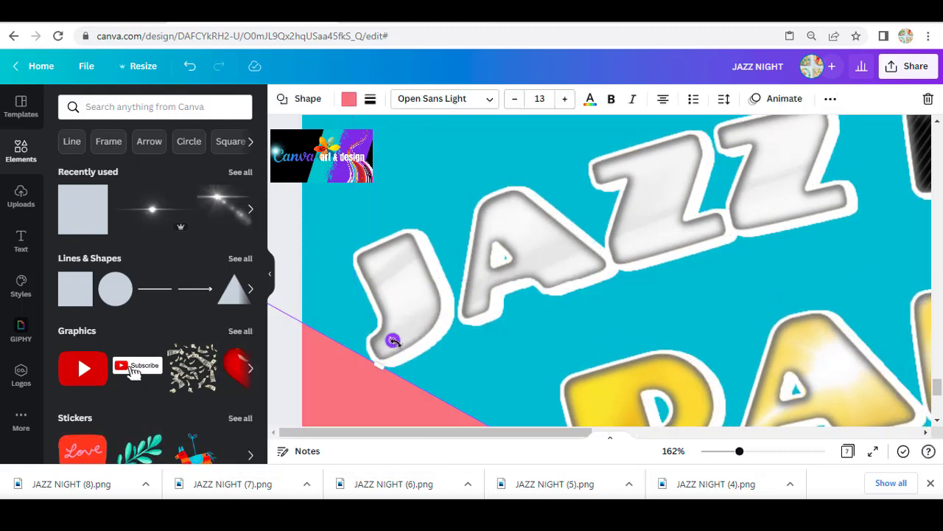
left_click_drag(394, 341, 317, 313)
left_click_drag(319, 391, 356, 405)
key("Up")
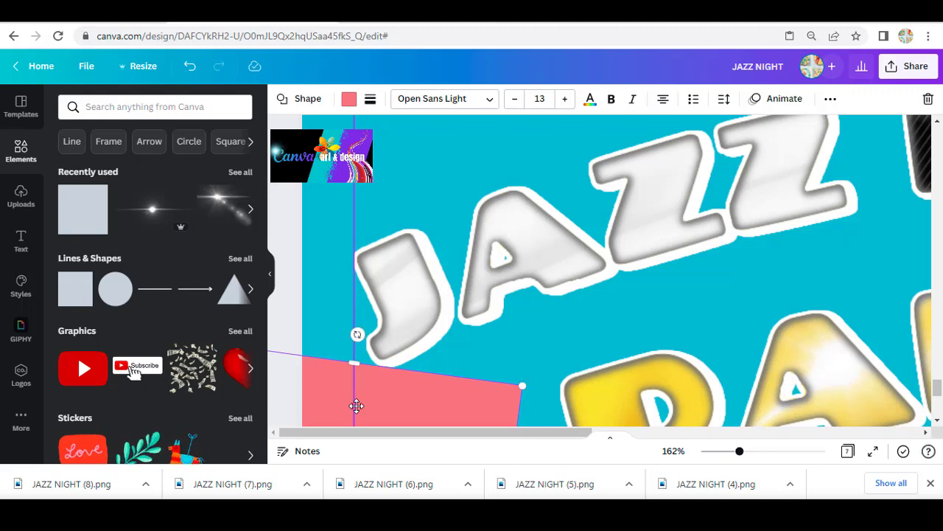
- Scale the top lettering copy from its upper-right corner to line up with the layers at the T of NIGHT
left_click(793, 434)
left_click(858, 293, "shift")
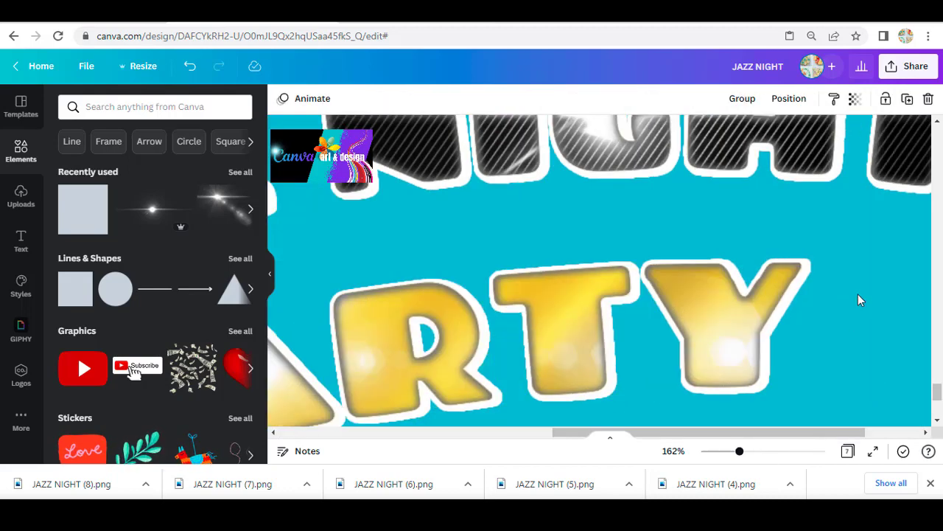
scroll(861, 292, "up", 1)
left_click_drag(835, 433, 942, 416)
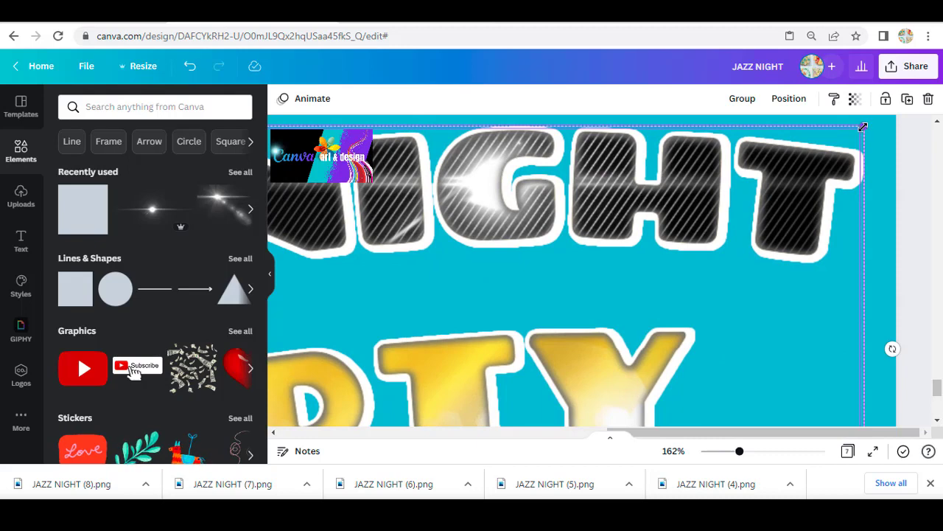
mouse_move(864, 127)
left_mouse_down()
mouse_move(881, 120)
mouse_move(871, 125)
left_mouse_up()
key("ctrl+z")
left_click(881, 129)
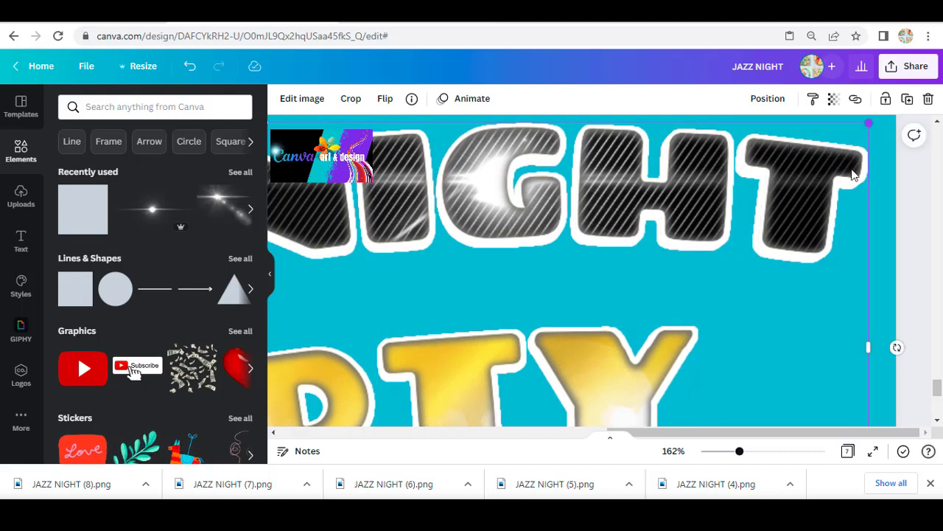
- Add another duplicate of the lettering, offset slightly left so the white edge beside the J thickens
left_click_drag(696, 432, 365, 450)
scroll(453, 334, "down", 3)
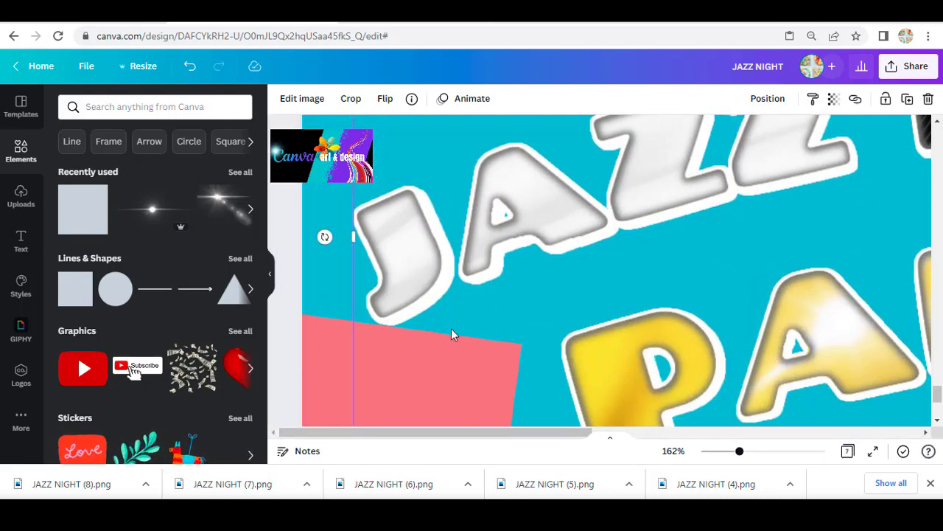
left_click_drag(415, 273, 411, 270)
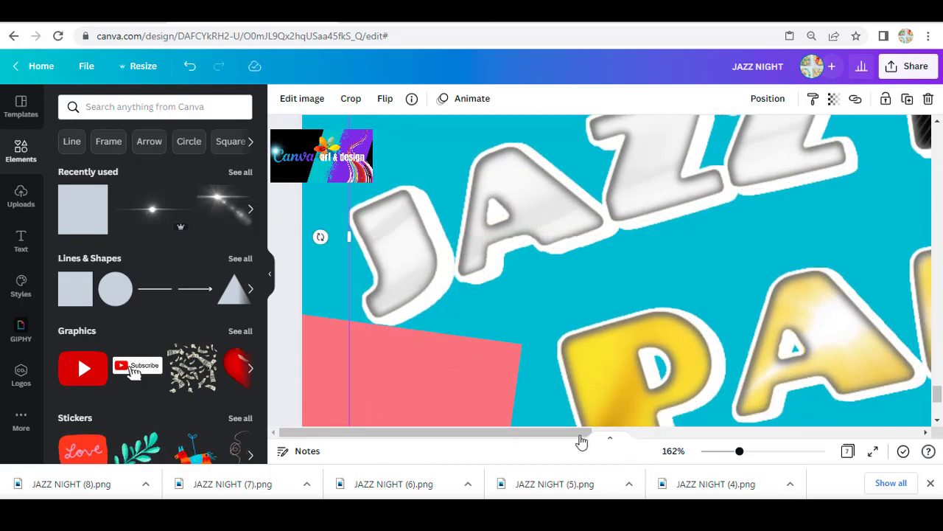
- Fine-tune the newest lettering copy's size from its upper-right corner against the white edge of the T
left_click_drag(741, 440, 838, 431)
scroll(791, 312, "up", 3)
left_click_drag(866, 178, 868, 143)
key("ctrl+z")
left_click(812, 247)
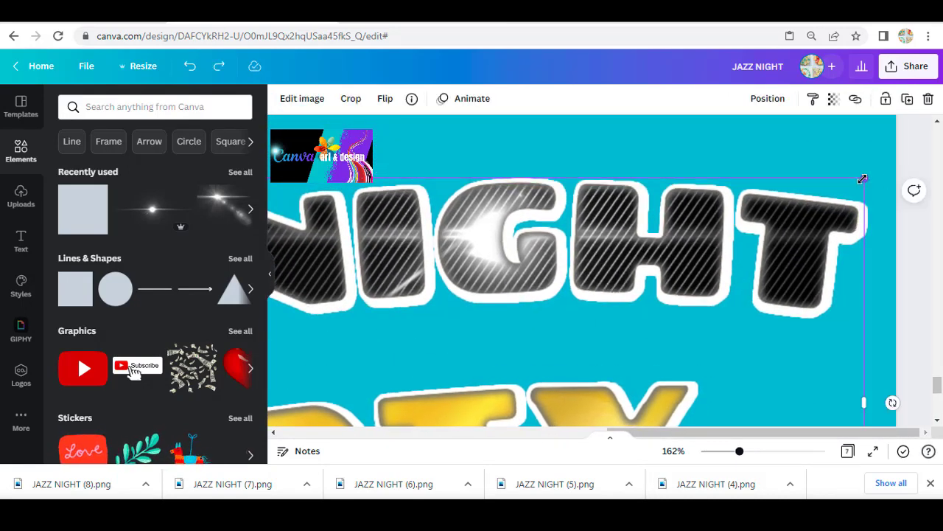
left_click_drag(868, 177, 870, 175)
left_click(774, 450)
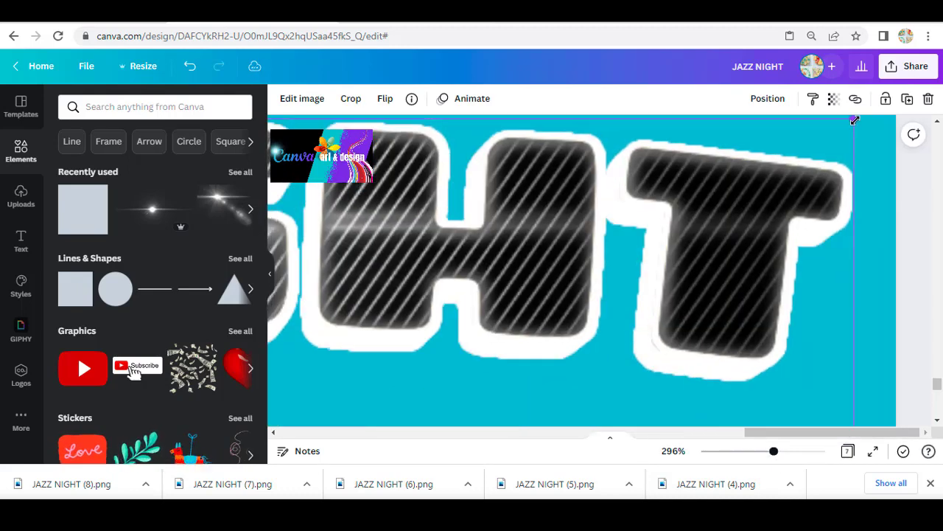
- Stack one more lettering duplicate slightly left of the last copy and tilt the coral guide square to meet the J
left_click(717, 451)
key("ctrl+d")
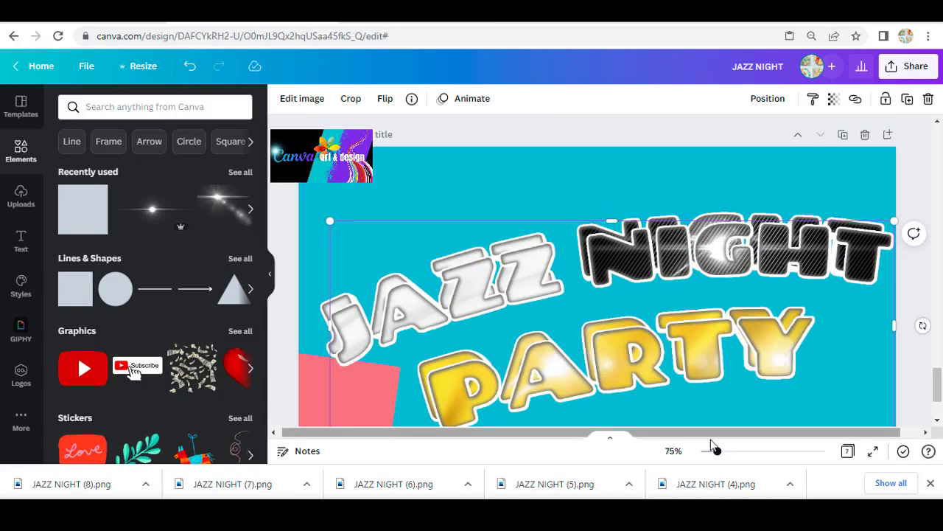
left_click(758, 451)
scroll(444, 318, "down", 4)
left_click_drag(443, 319, 413, 286)
scroll(443, 189, "left", 2)
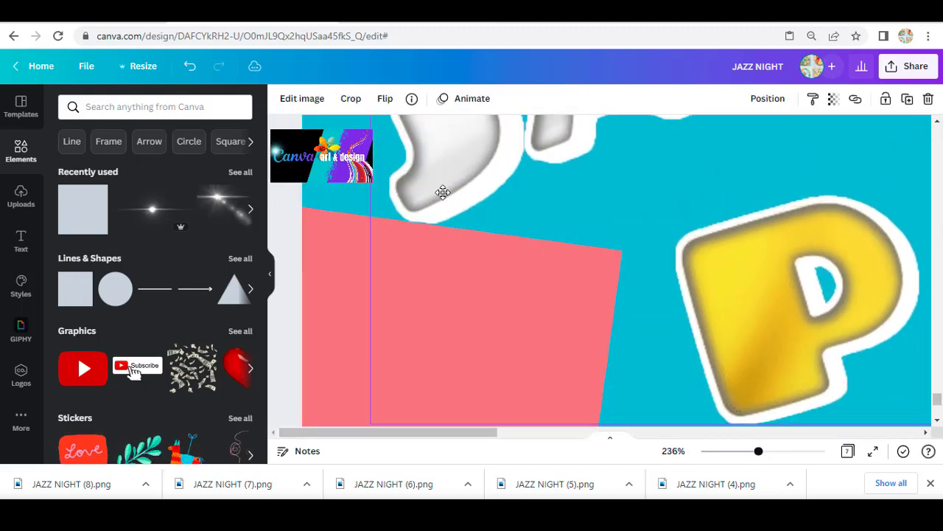
left_click(319, 307)
left_click_drag(381, 189, 411, 193)
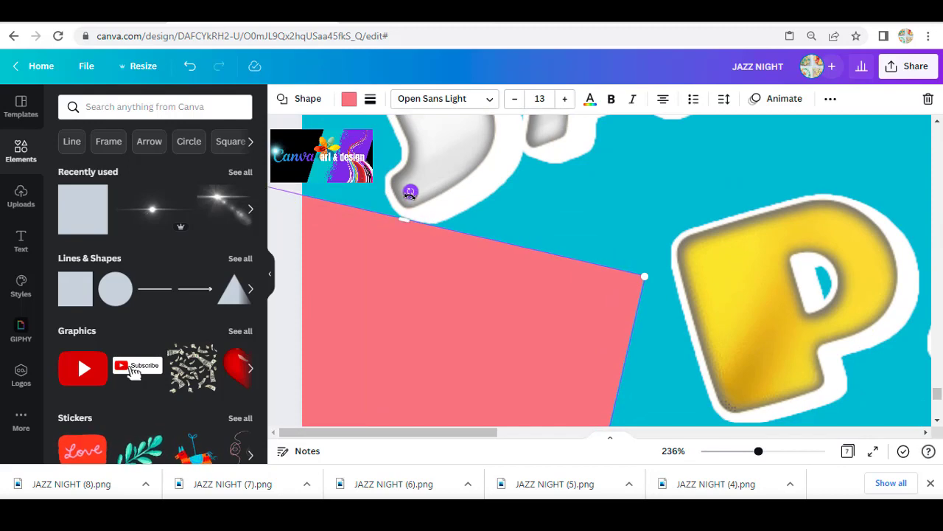
- Resize the latest lettering duplicate from its upper-right corner to match the layers at the end of NIGHT
left_click(818, 433)
scroll(819, 434, "up", 6)
left_click_drag(819, 433, 861, 432)
left_click(825, 298)
left_click_drag(852, 249, 869, 235)
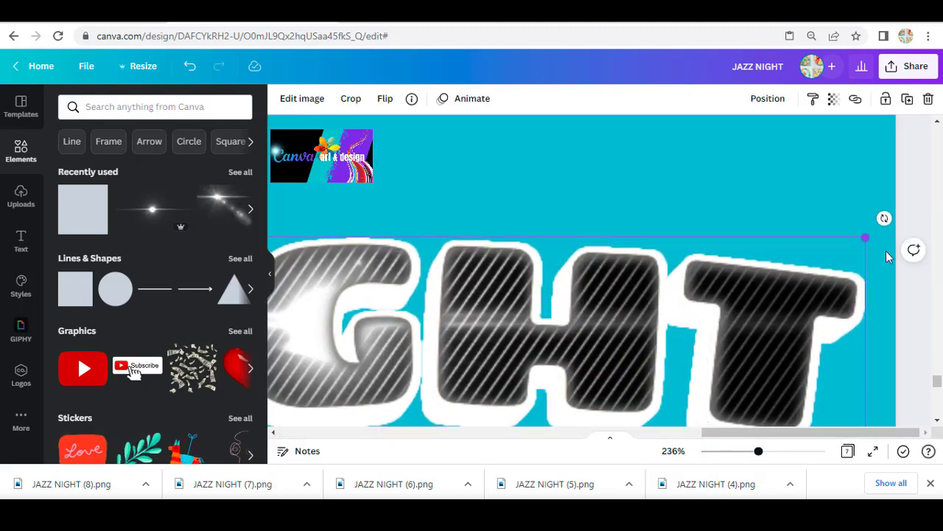
- Move the latest white-outlined lettering copy slightly up and left so its J sits against the coral guide square
left_click_drag(749, 434, 324, 446)
scroll(575, 283, "down", 5)
left_click_drag(482, 314, 450, 298)
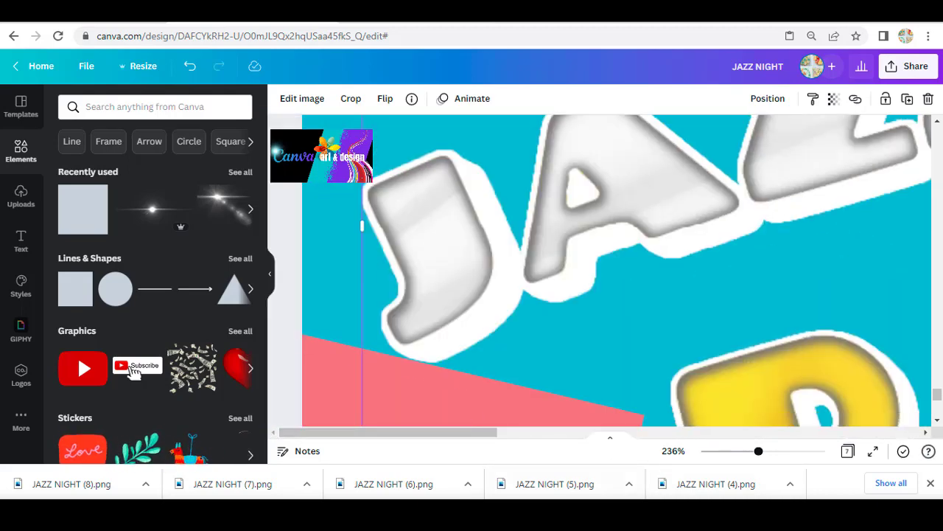
- Copy the gray-outlined lettering from page 5 and paste it onto page 7
left_click(709, 451)
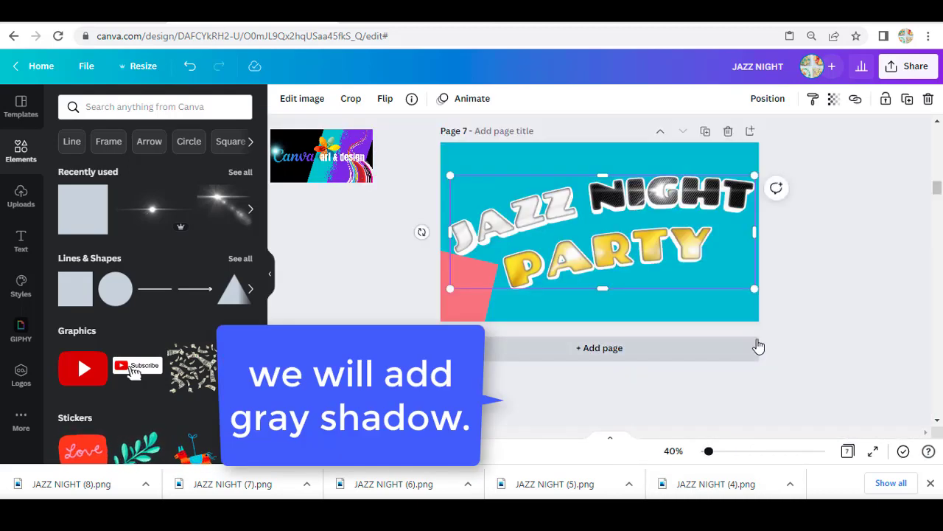
scroll(759, 346, "up", 6)
left_click(649, 273)
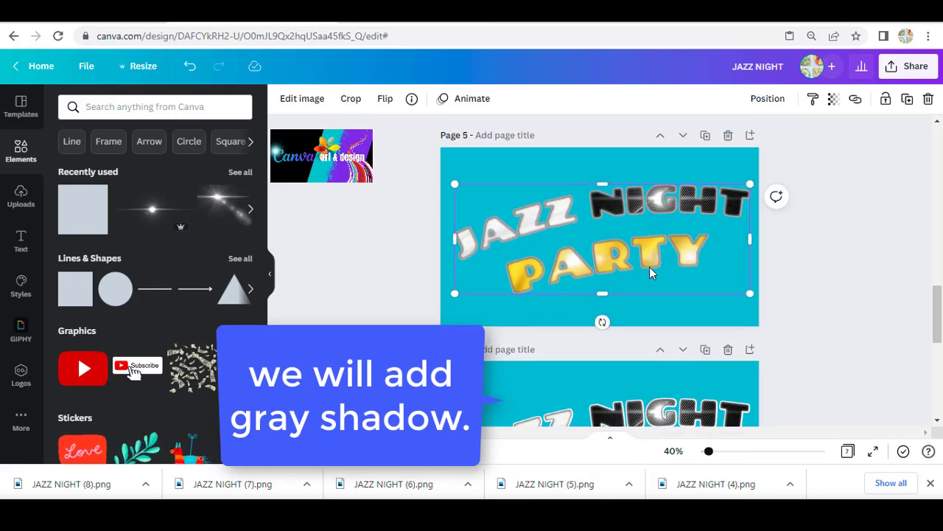
right_click(649, 273)
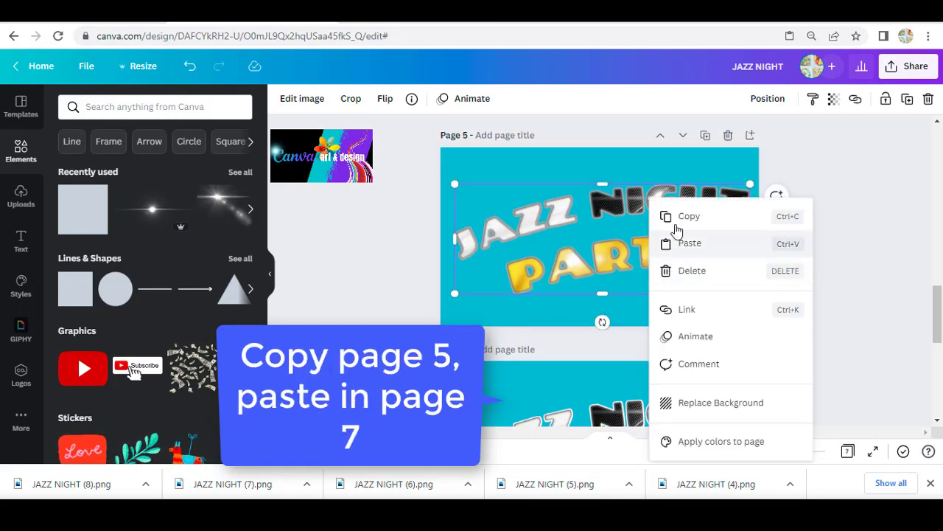
left_click(675, 230)
scroll(673, 232, "down", 6)
key("ctrl+v")
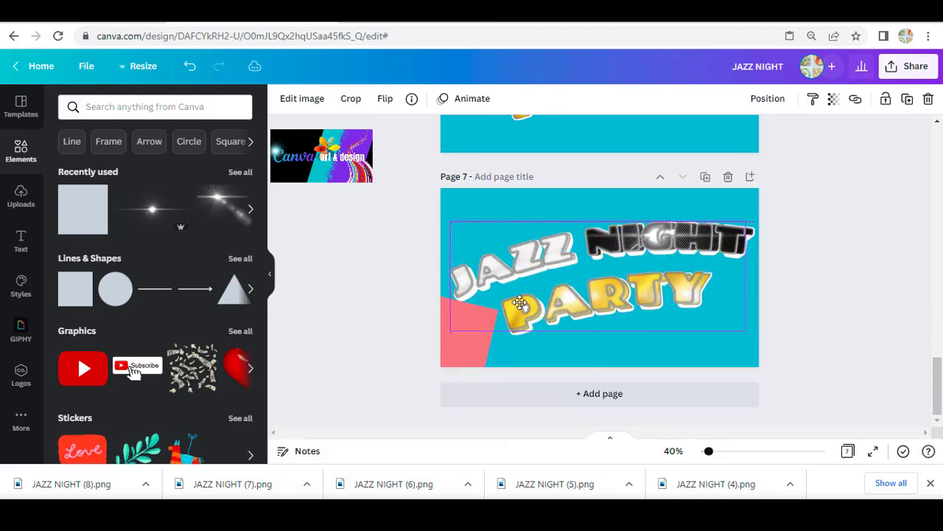
- Position the pasted gray-outlined lettering over the white layers so its J meets the coral guide square
left_click_drag(710, 451, 747, 451)
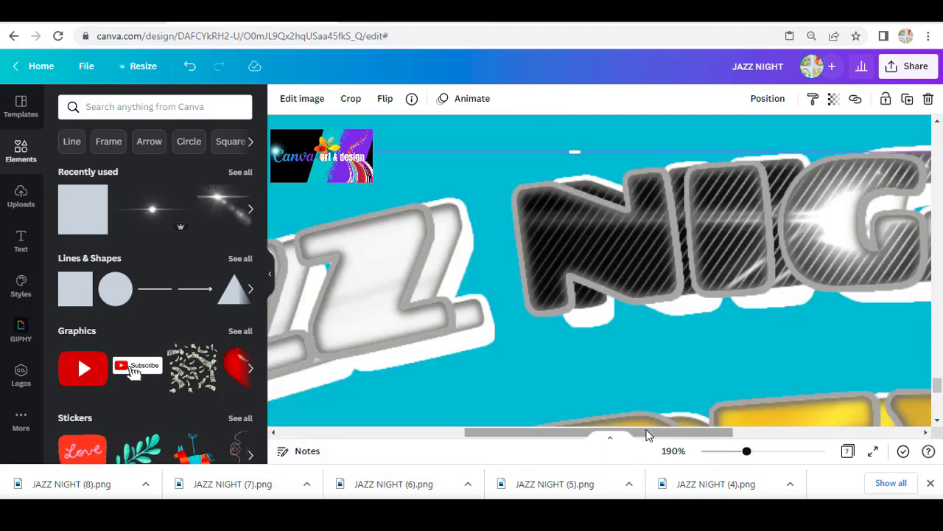
left_click_drag(648, 435, 438, 434)
scroll(611, 306, "down", 5)
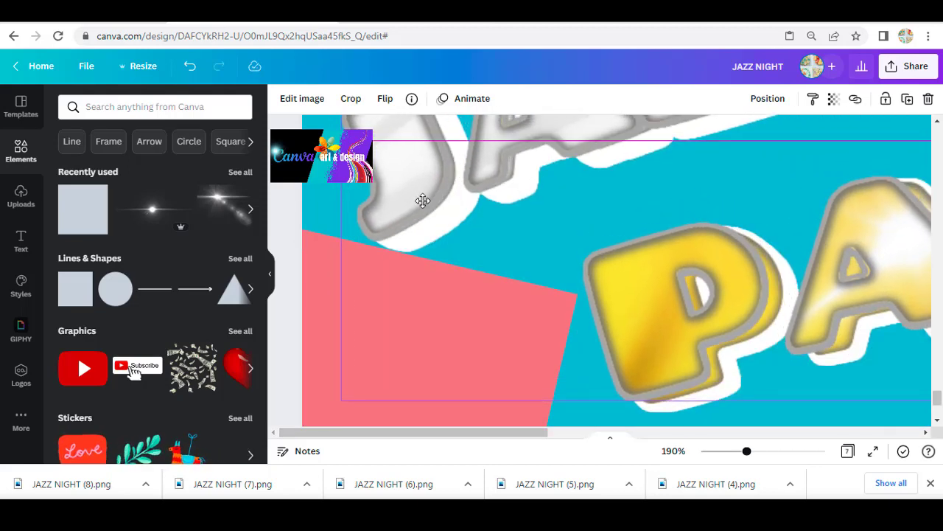
left_click_drag(423, 200, 413, 187)
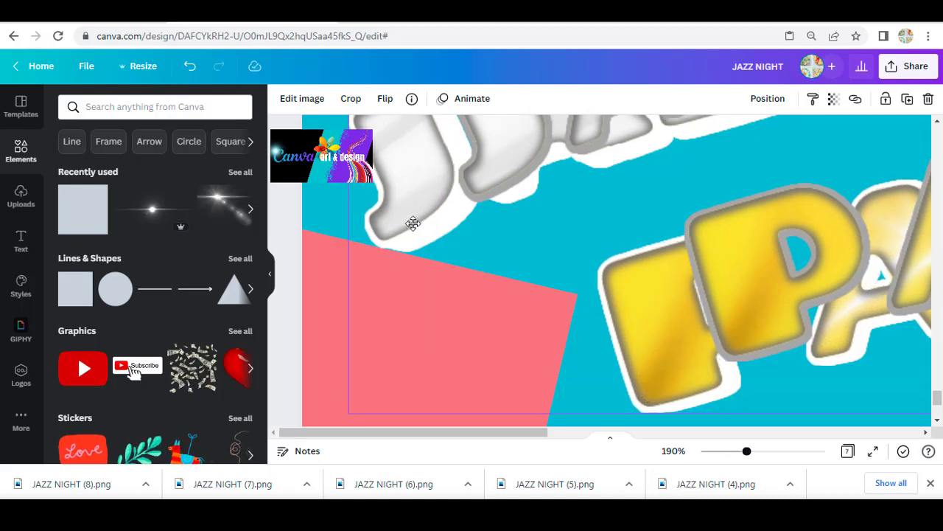
left_click_drag(412, 223, 385, 218)
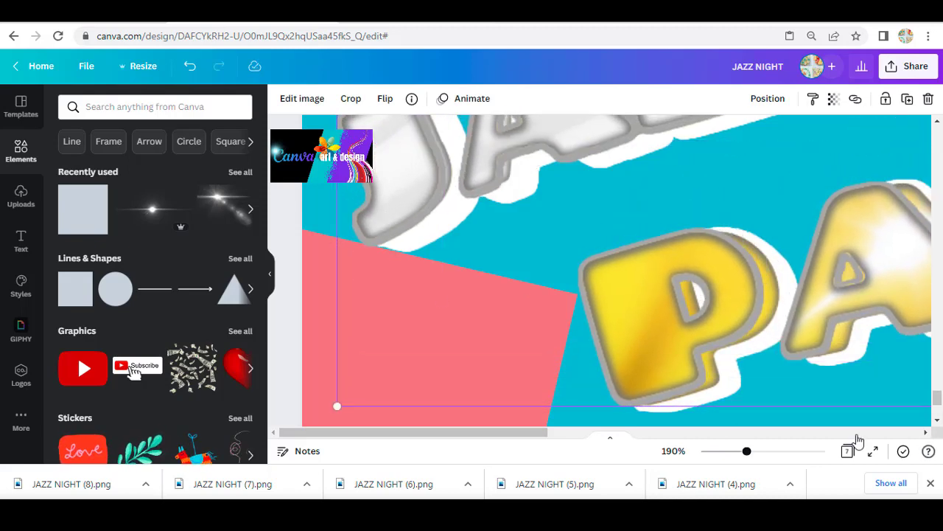
scroll(857, 440, "right", 5)
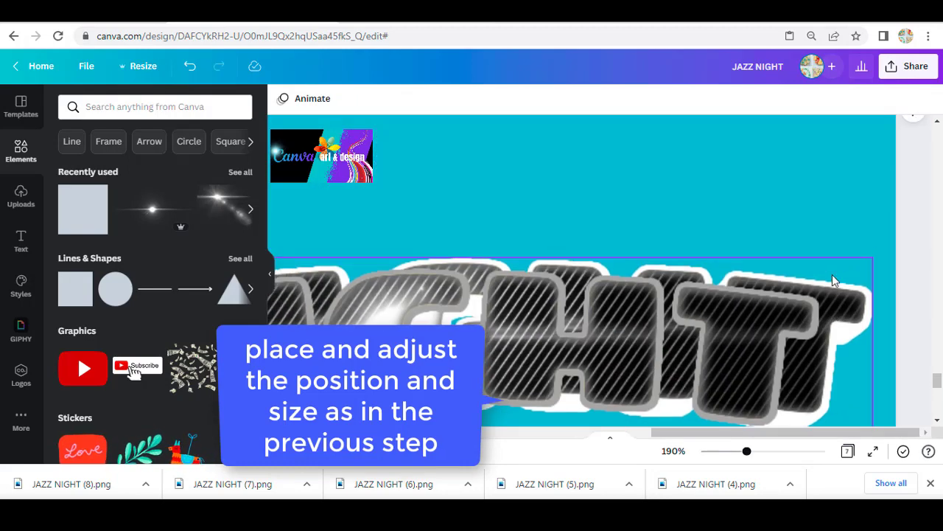
left_click(833, 280)
left_click_drag(872, 258, 905, 241)
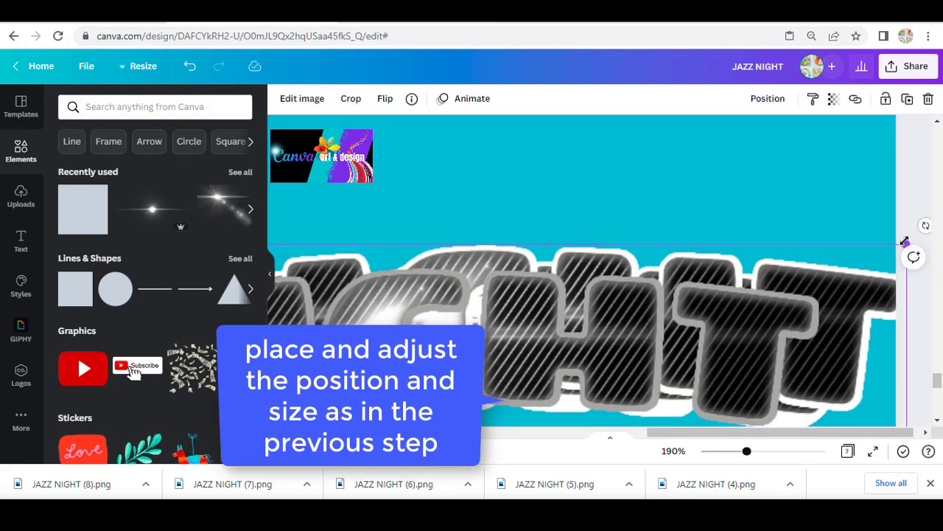
key("ctrl+z")
- Enlarge the gray-outlined lettering from its upper-right corner to match the white layers' T, and nudge it slightly down and left
left_click(785, 325)
left_click_drag(815, 261, 882, 251)
key("Down")
key("Down")
key("Down")
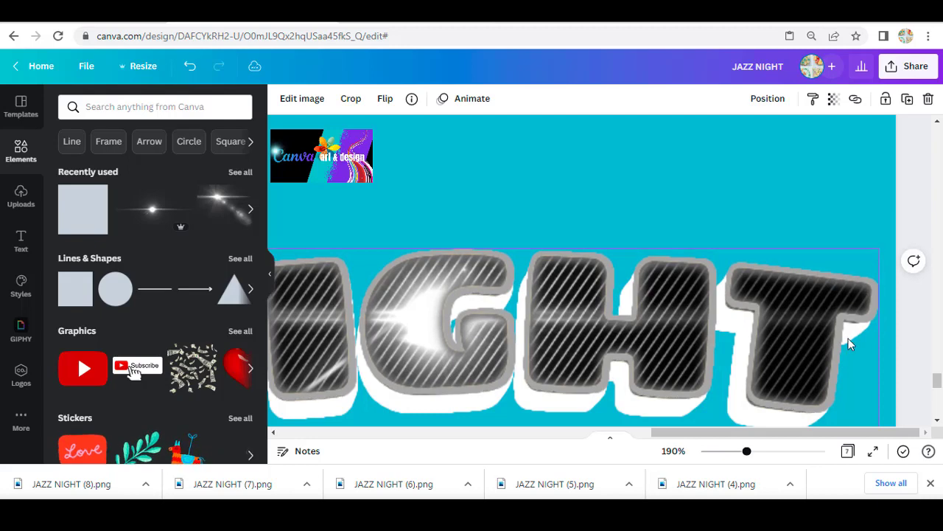
key("Left")
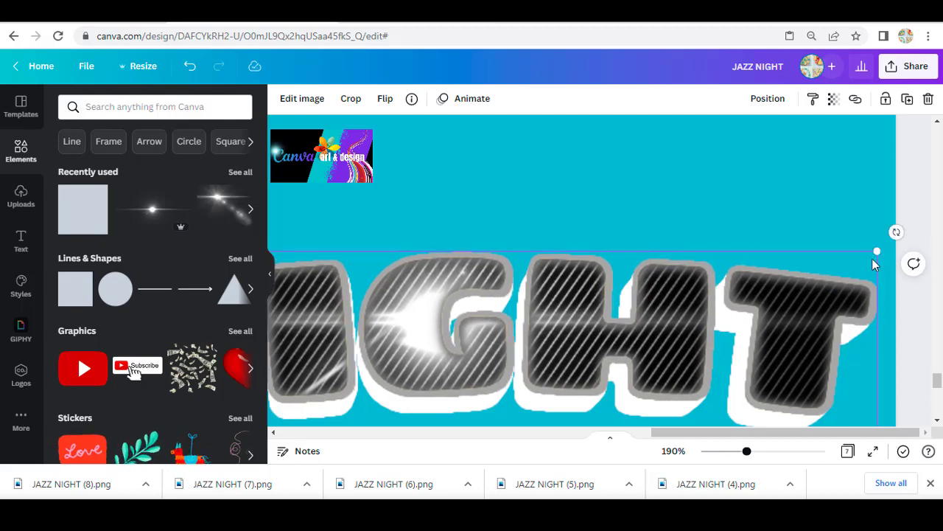
left_click_drag(875, 252, 877, 256)
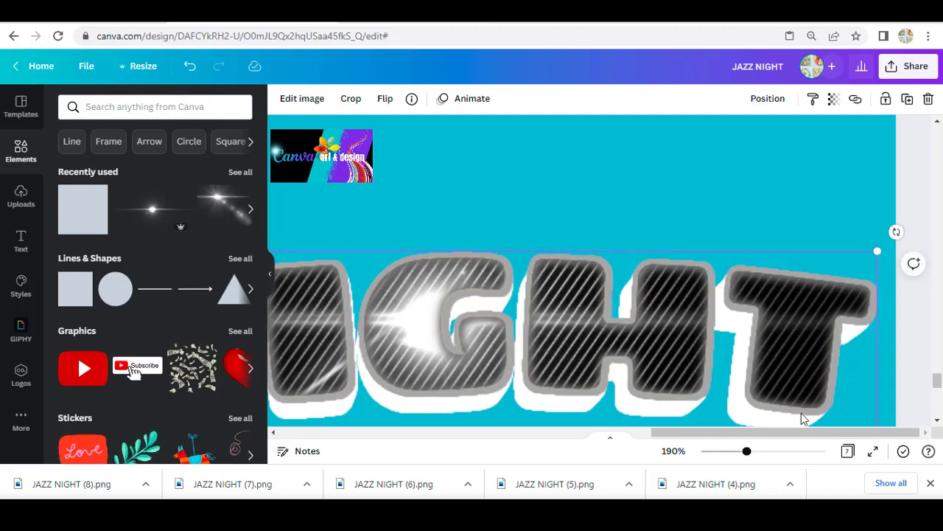
- Duplicate the gray-outlined lettering and offset the copy slightly left of the previous one at the J
left_click_drag(785, 440, 417, 435)
scroll(586, 383, "down", 3)
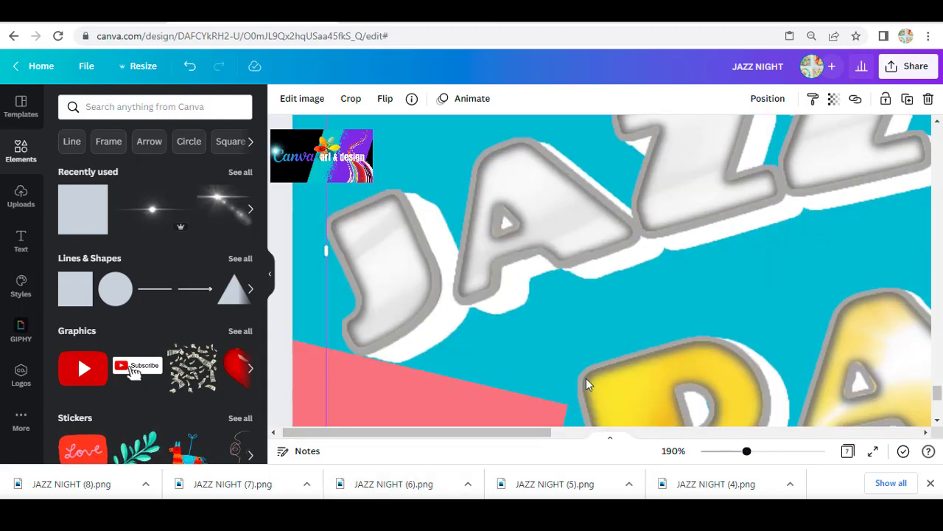
key("ctrl+d")
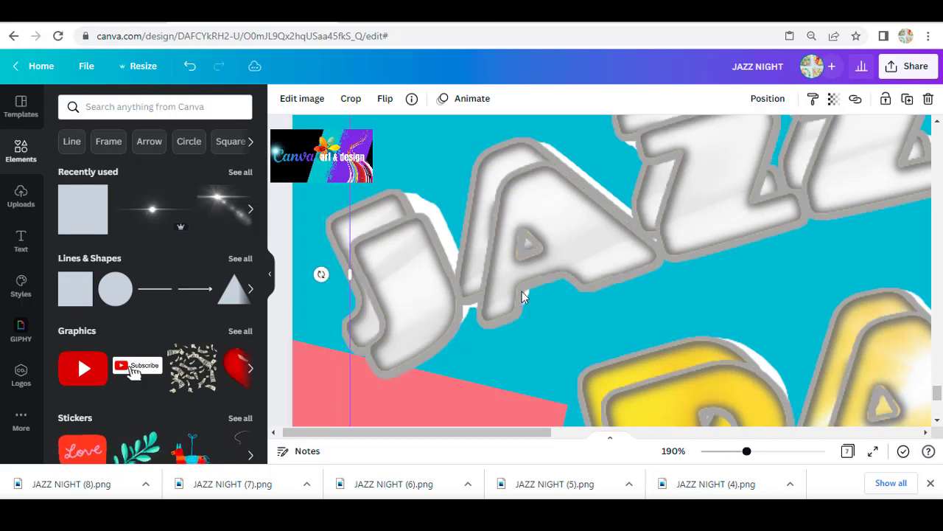
left_click_drag(426, 275, 396, 250)
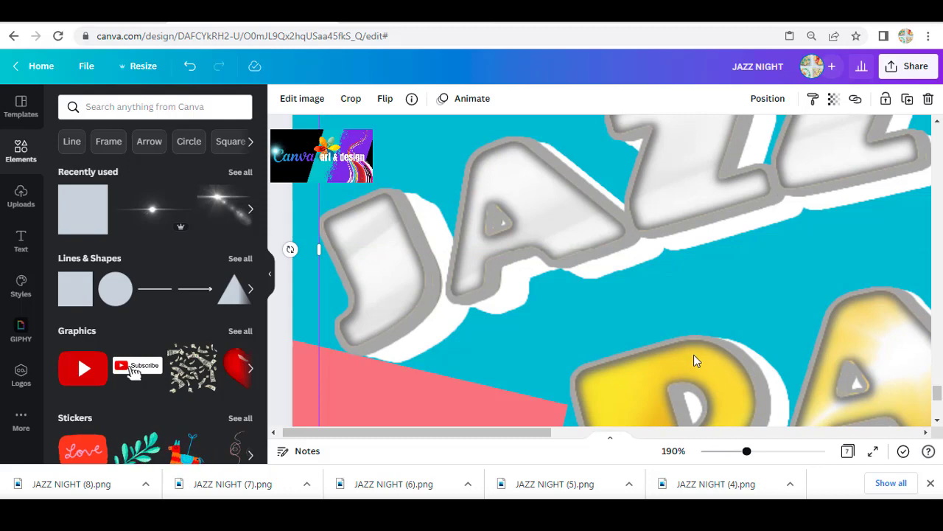
- Enlarge the gray-outlined duplicate from its upper-right corner to line up with the T of NIGHT
left_click(909, 434)
scroll(865, 291, "up", 3)
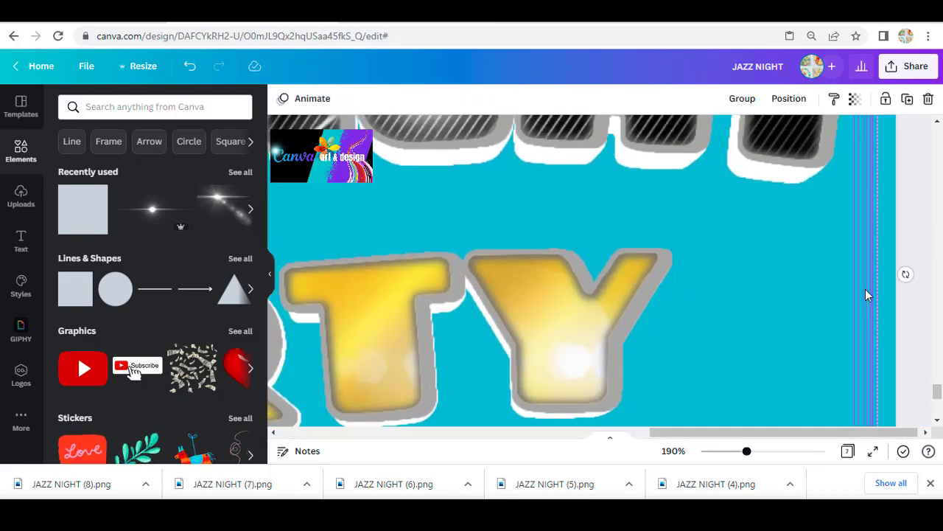
left_click(868, 163)
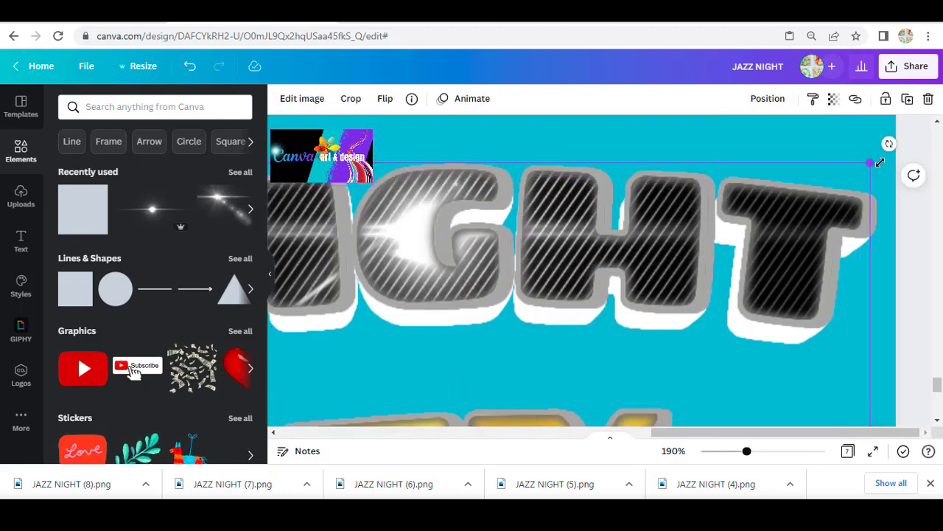
left_click_drag(879, 162, 884, 164)
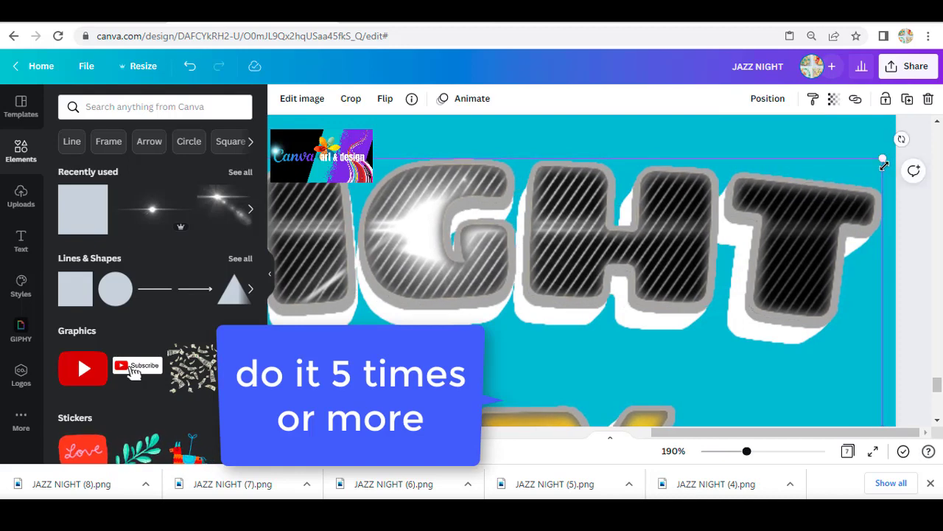
- Stack another gray-outlined lettering copy and resize it from its upper-right corner to match the T
left_click_drag(814, 433, 214, 490)
scroll(392, 280, "down", 3)
left_click_drag(413, 433, 786, 433)
scroll(853, 228, "up", 3)
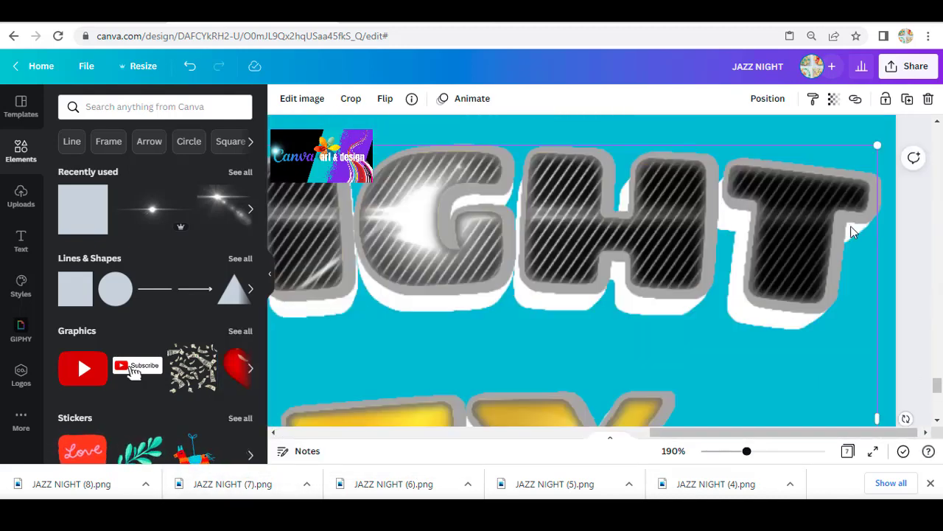
left_click_drag(878, 218, 887, 216)
- Add a further gray-outlined copy slightly left at the J and stretch its upper-right corner just past the T
left_click_drag(788, 433, 412, 435)
scroll(645, 405, "down", 3)
left_click_drag(380, 281, 375, 277)
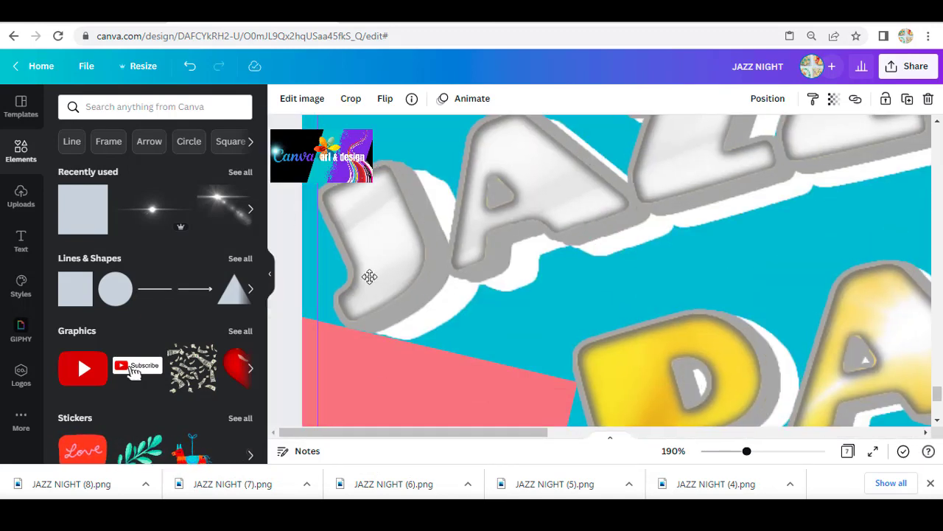
left_click_drag(538, 433, 906, 433)
left_click_drag(881, 189, 892, 189)
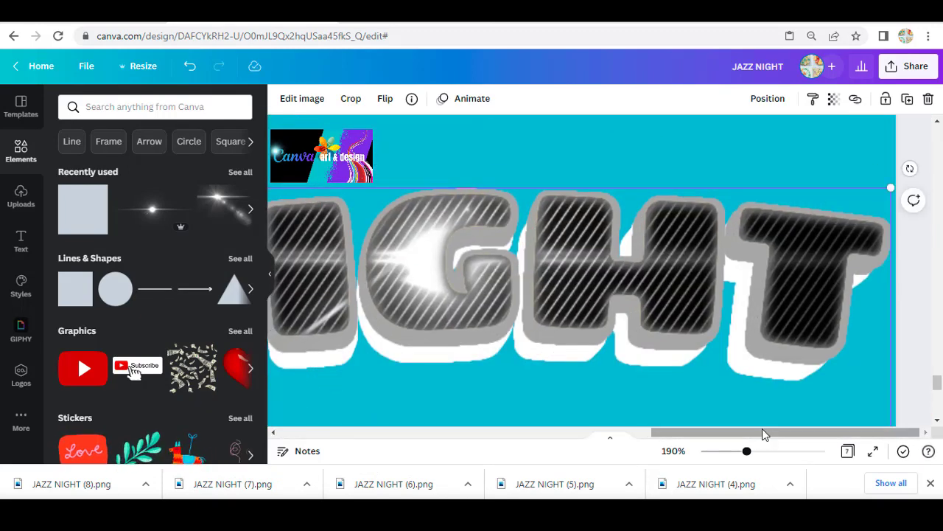
- Layer one more gray-outlined lettering copy and enlarge it from its upper-right corner toward the page's right edge
left_click_drag(762, 432, 393, 432)
left_click_drag(746, 451, 758, 451)
left_click_drag(435, 432, 853, 423)
left_click(852, 179)
left_click_drag(884, 154, 898, 153)
- Copy the black-outlined lettering from page 4 and paste it onto page 7
left_click_drag(758, 451, 715, 451)
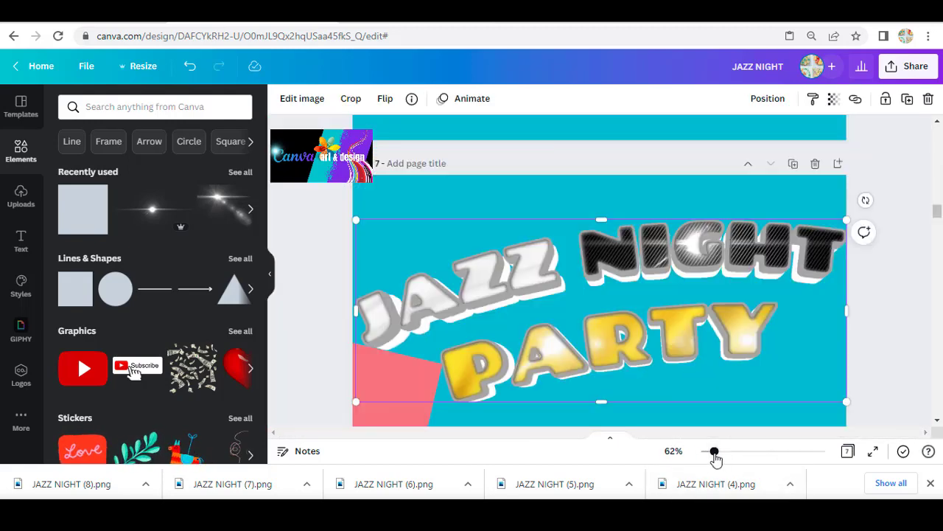
scroll(612, 132, "up", 10)
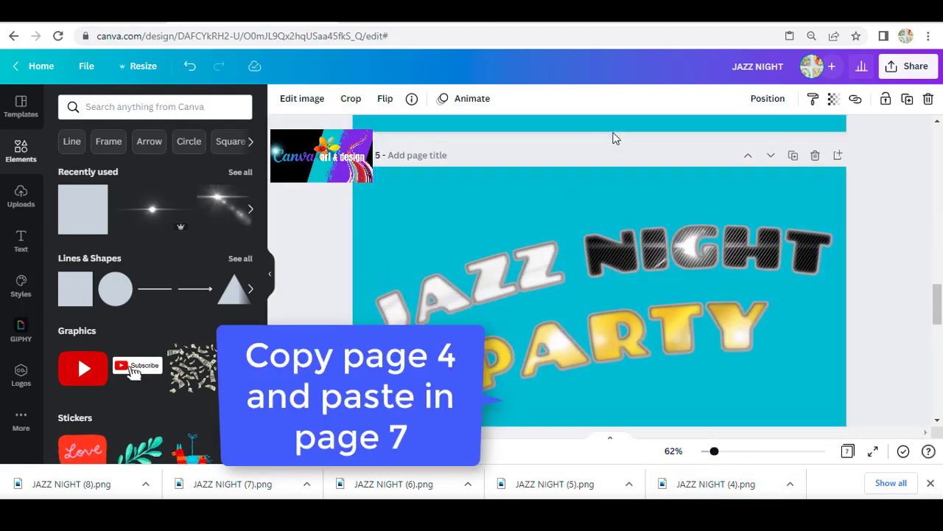
left_click(612, 138)
right_click(613, 138)
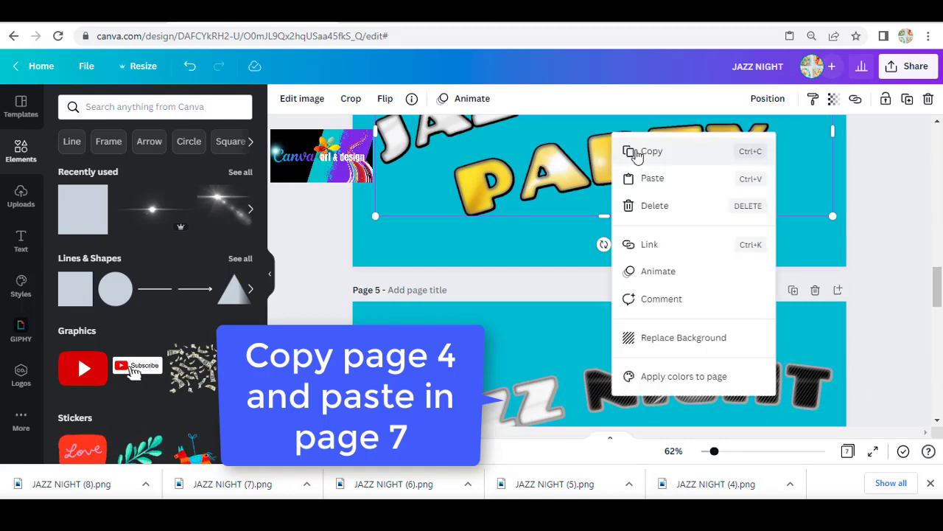
left_click(642, 152)
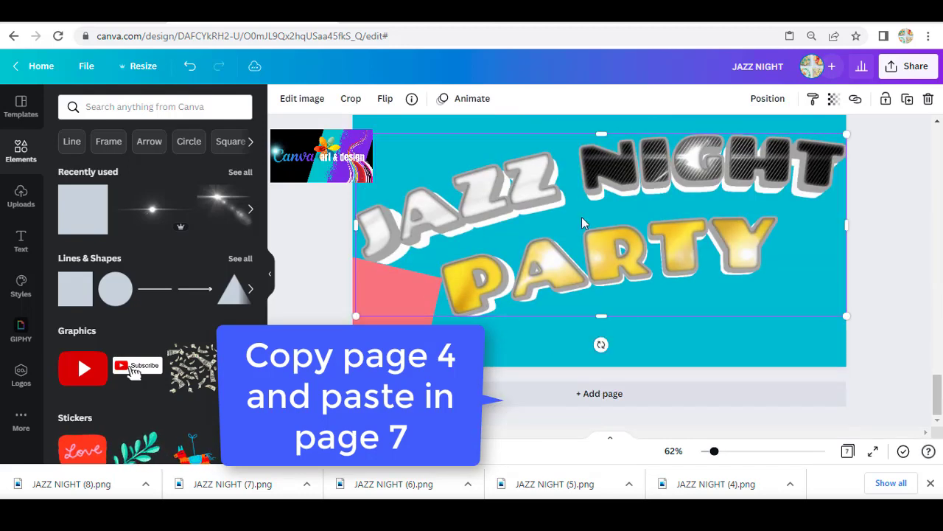
key("ctrl+v")
- Position the black-outlined lettering over the gray layers, with its J close to the coral guide square
left_click_drag(582, 217, 555, 207)
left_click_drag(710, 455, 735, 451)
left_click_drag(590, 434, 561, 435)
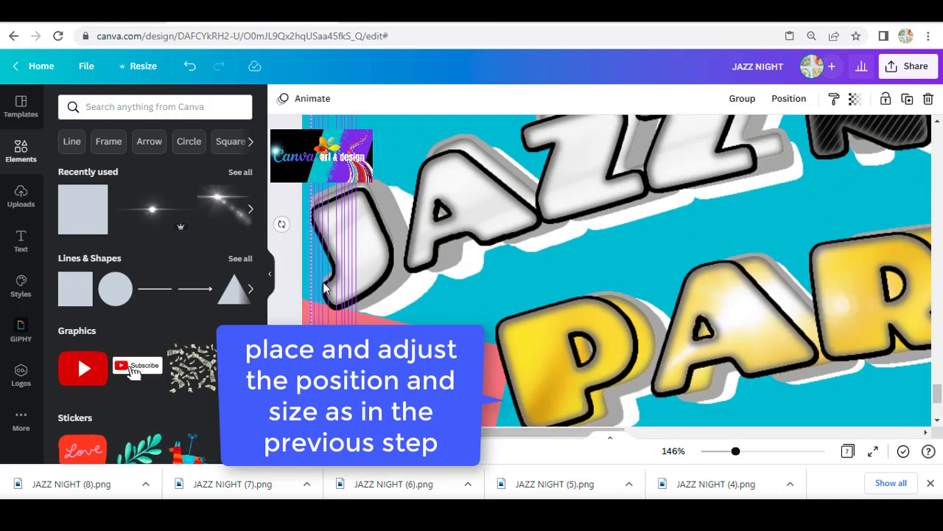
left_click(284, 282)
left_click_drag(358, 265, 352, 261)
- Enlarge the black-outlined lettering from its upper-right corner until the T of NIGHT reaches the page's right edge
left_click_drag(546, 431, 843, 318)
scroll(836, 286, "up", 5)
scroll(835, 282, "down", 5)
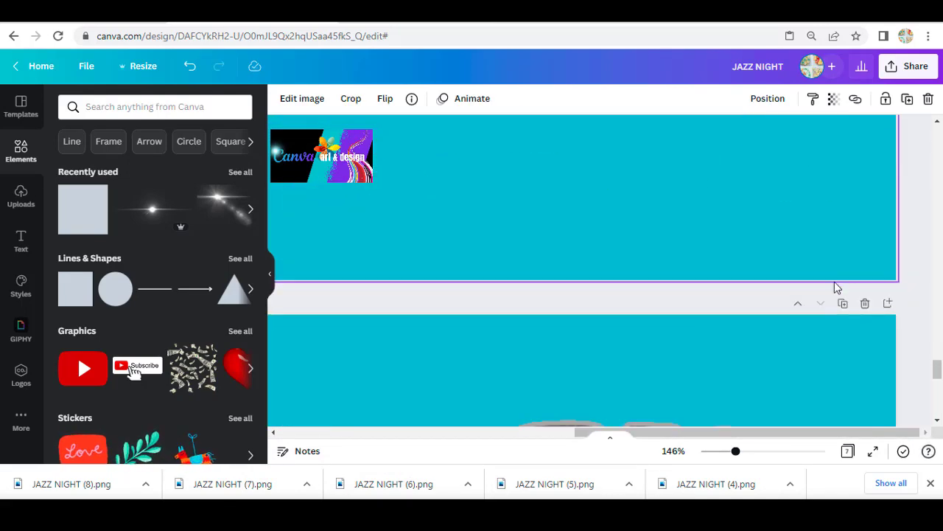
left_click_drag(815, 160, 910, 158)
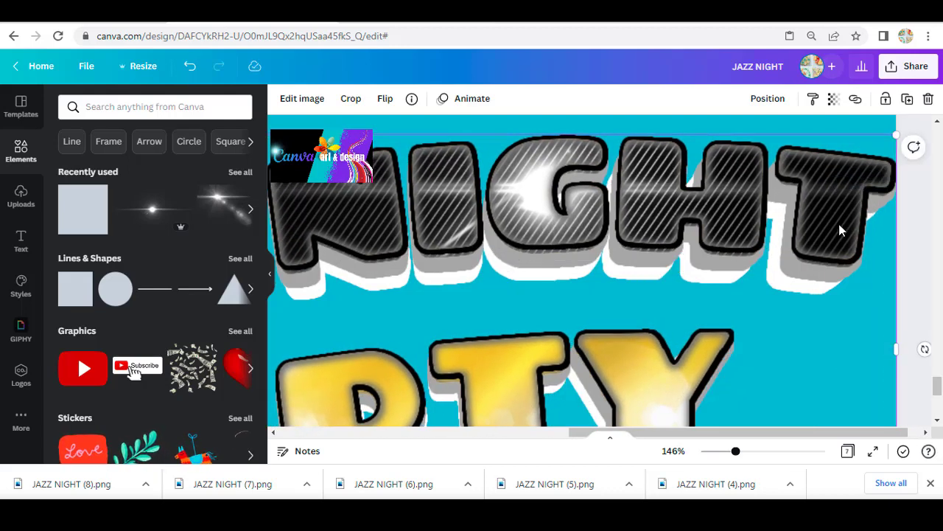
left_click_drag(839, 230, 840, 230)
- Shift the black-outlined lettering slightly left so its J nears the page's left edge
left_click_drag(738, 433, 441, 468)
scroll(477, 337, "down", 3)
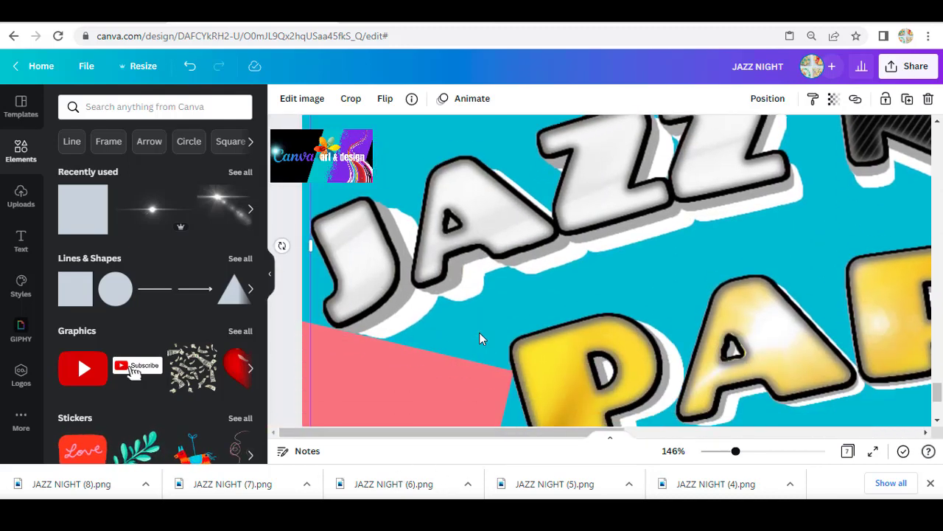
scroll(365, 297, "down", 1)
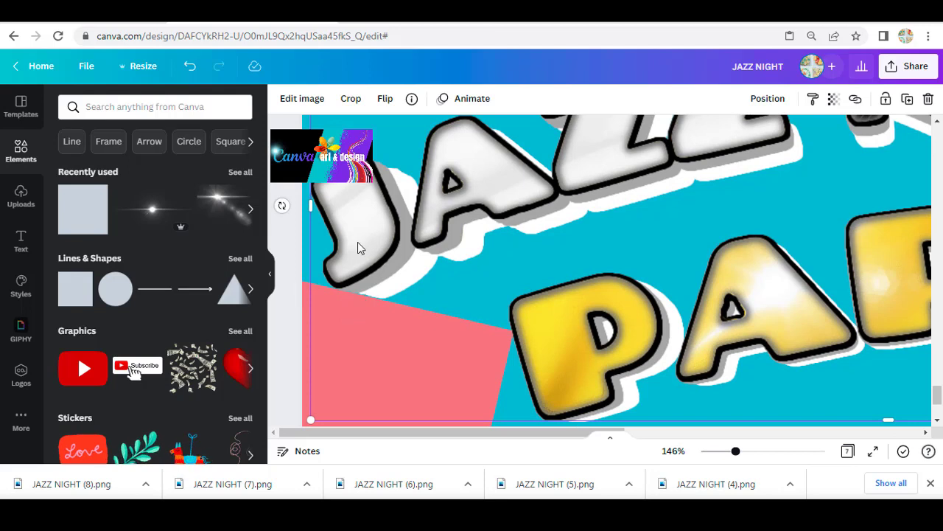
key("Escape")
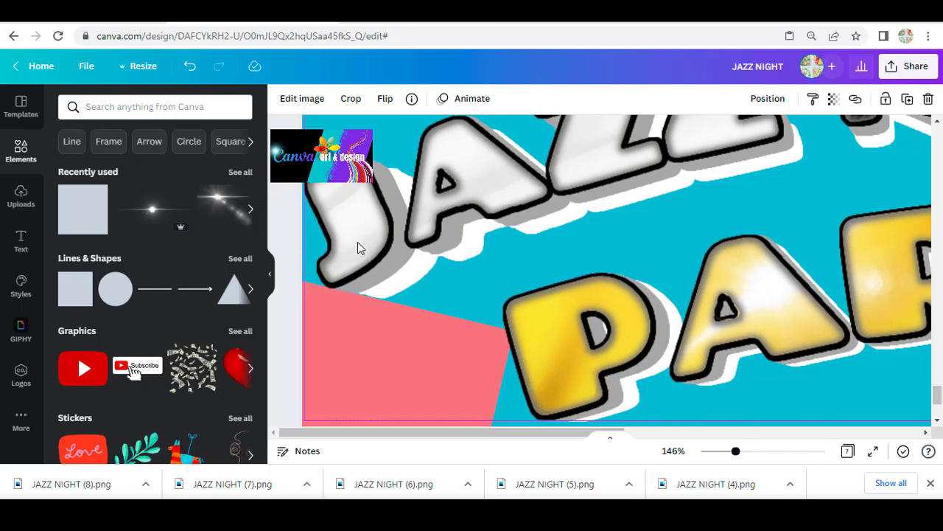
left_click(358, 242)
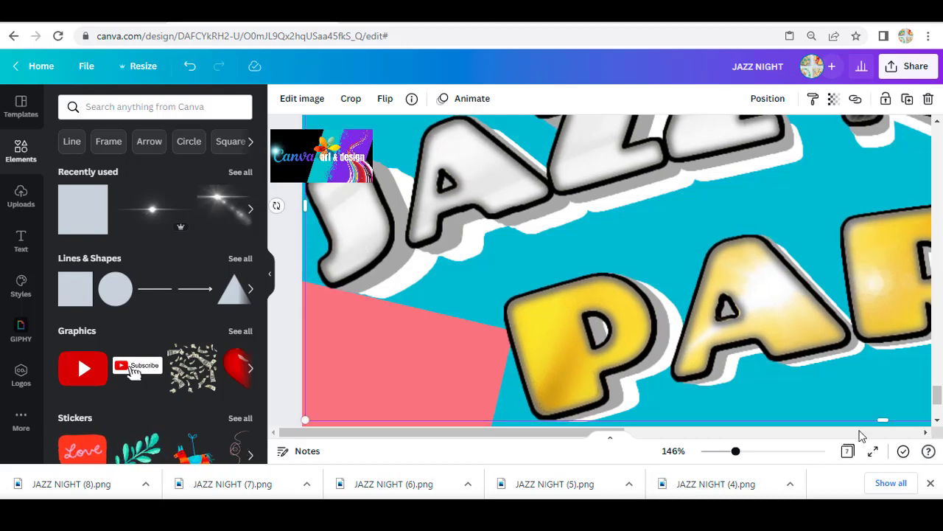
- Enlarge the black-outlined lettering slightly from its upper-right corner so its frame extends just past the page's right edge
scroll(840, 276, "right", 5)
scroll(836, 363, "up", 5)
left_click(840, 211)
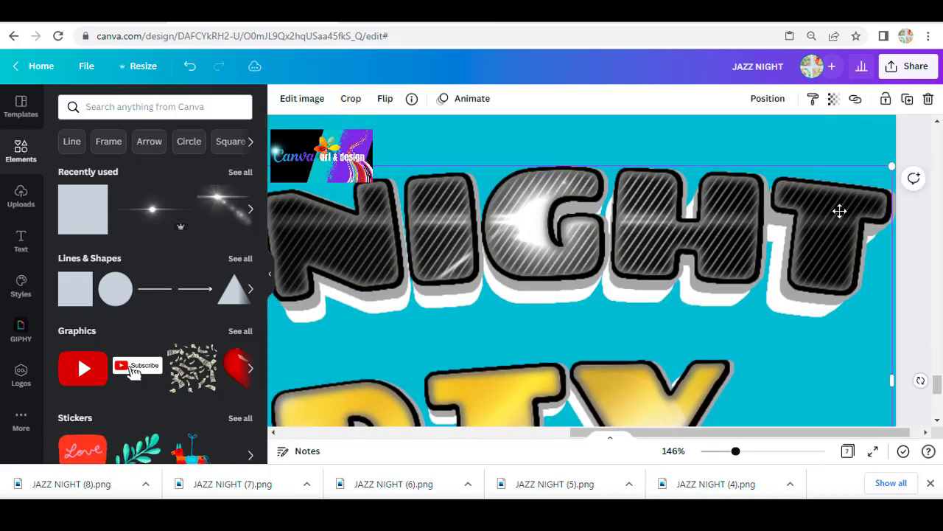
double_click(841, 211)
left_click(918, 147)
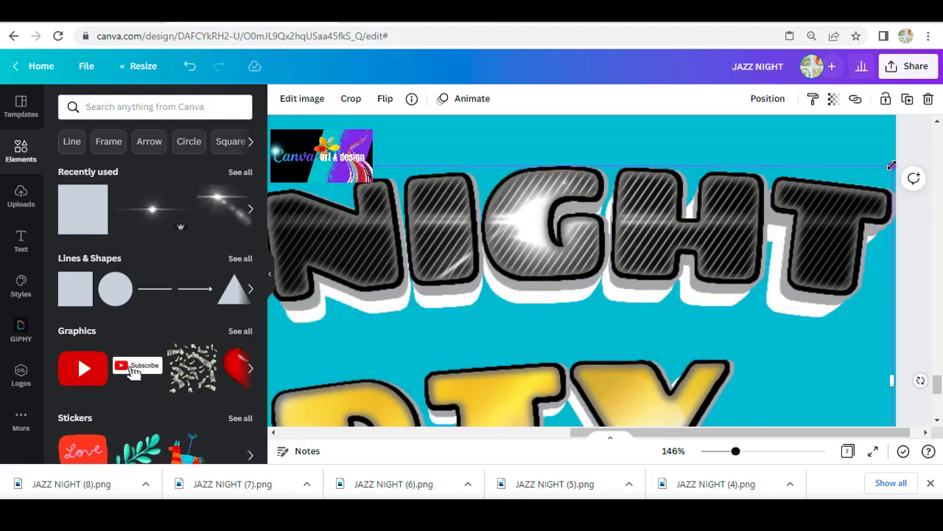
left_click_drag(892, 166, 900, 162)
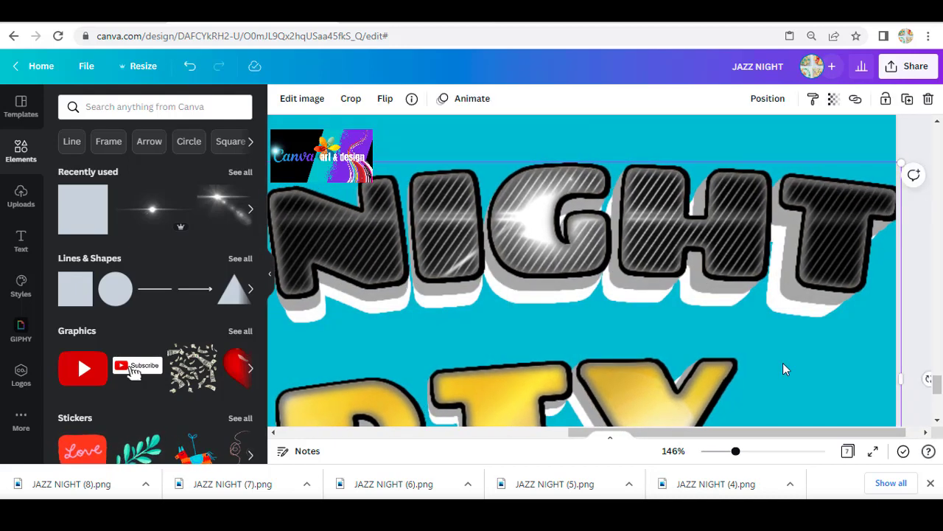
- Place another copy of the black-outlined lettering slightly left of the last one, checking the offset at the J
scroll(728, 447, "left", 8)
scroll(543, 353, "down", 3)
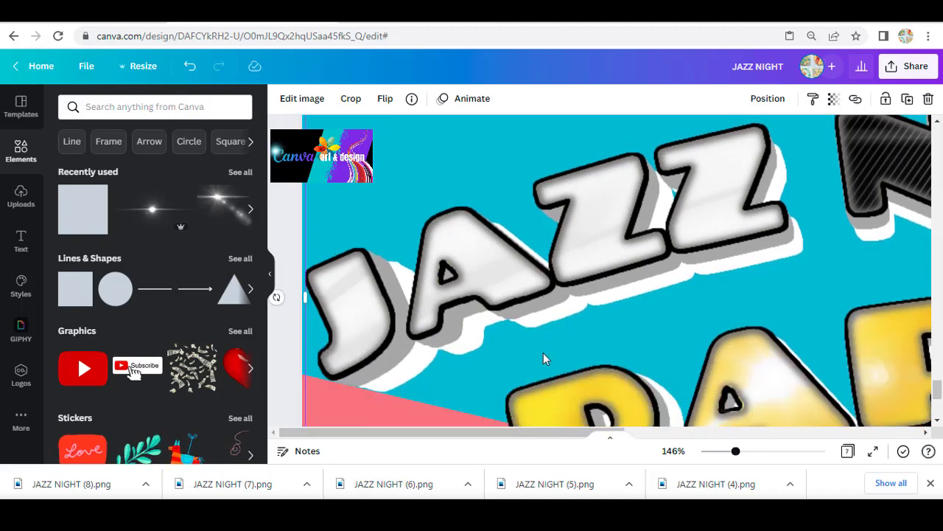
scroll(544, 358, "down", 1)
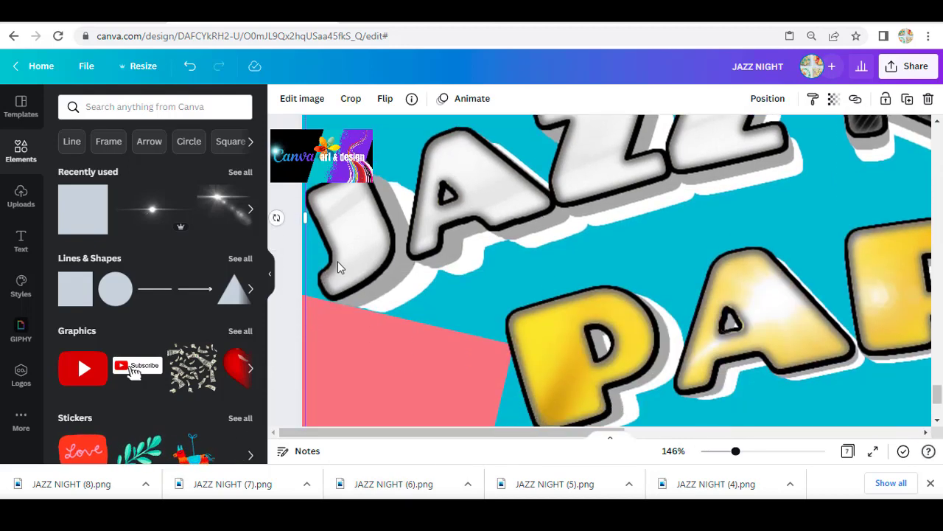
mouse_move(337, 261)
left_mouse_down()
mouse_move(351, 271)
mouse_move(317, 252)
mouse_move(337, 257)
left_mouse_up()
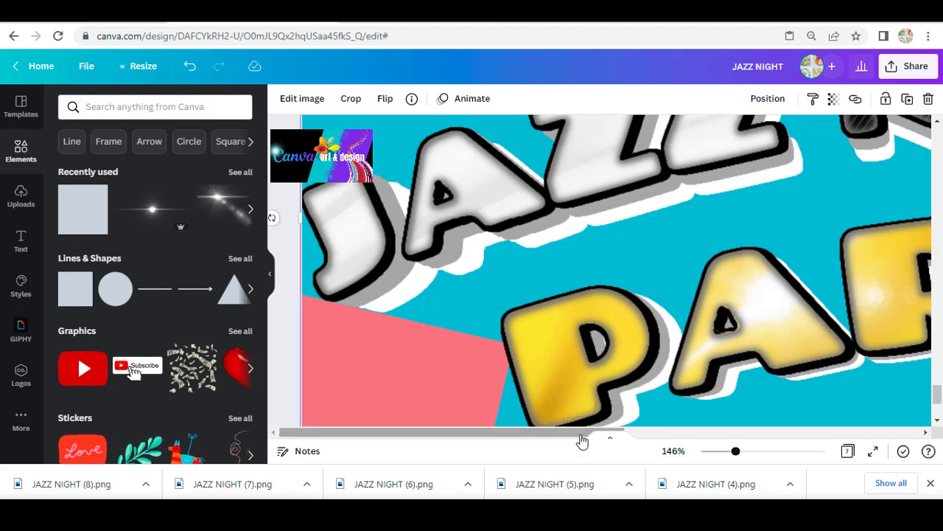
- Enlarge the second black-outlined copy slightly from its upper-right corner, beyond the T of NIGHT
left_click_drag(582, 438, 909, 254)
scroll(885, 226, "up", 3)
scroll(887, 229, "up", 3)
left_click(775, 451)
left_click_drag(794, 433, 878, 430)
scroll(912, 353, "down", 2)
scroll(912, 353, "up", 1)
left_click_drag(907, 163, 914, 163)
- Position a further black-outlined copy over the J of JAZZ with a small offset that thickens the black shadow
left_click_drag(775, 451, 752, 451)
left_click_drag(626, 432, 426, 432)
scroll(579, 322, "down", 3)
left_click_drag(376, 277, 379, 278)
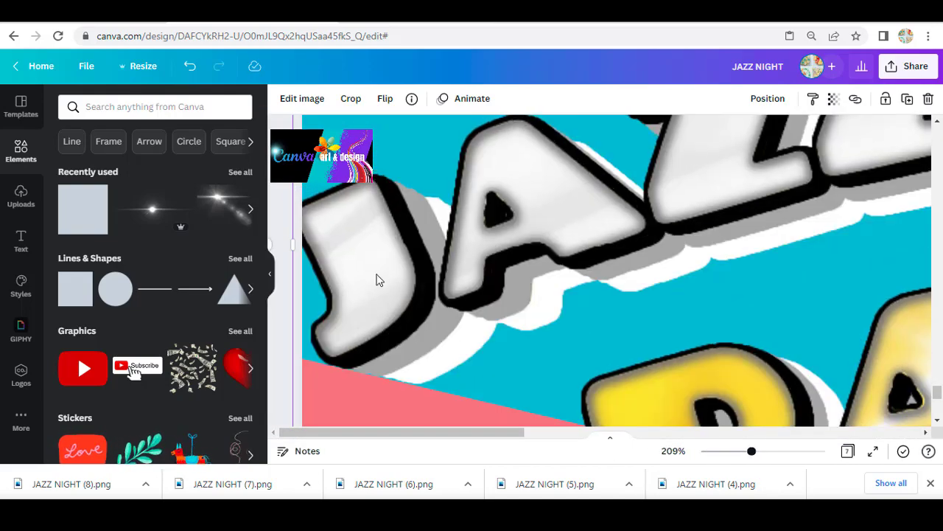
- Enlarge the newest black-outlined copy from its upper-right corner to about 1,299 by 482
left_click_drag(752, 451, 771, 452)
left_click_drag(477, 433, 908, 438)
scroll(712, 300, "up", 2)
key("ctrl+a")
scroll(712, 300, "up", 1)
left_click(714, 299)
left_click_drag(907, 134, 939, 121)
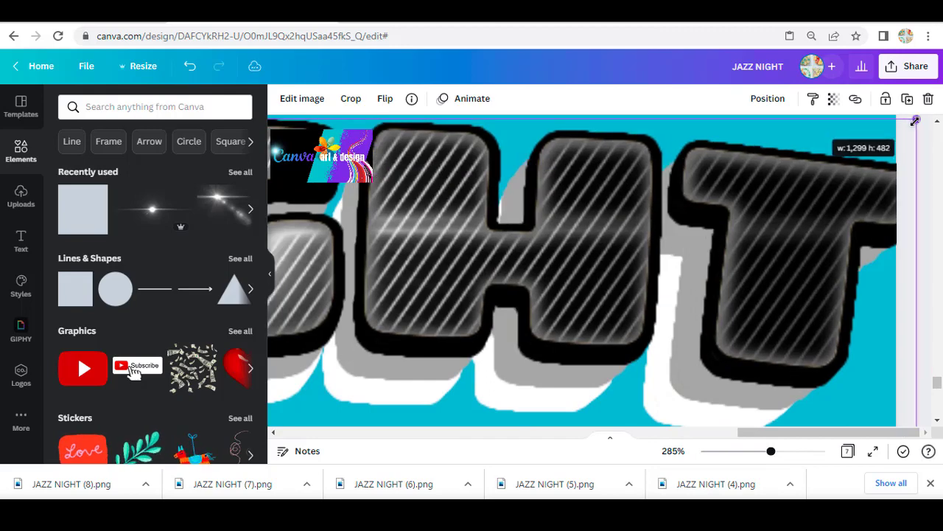
- Offset one more black-outlined copy at the J and stretch its upper-right corner slightly farther past the page's right edge
left_click(708, 452)
scroll(505, 285, "up", 10)
scroll(398, 292, "left", 5)
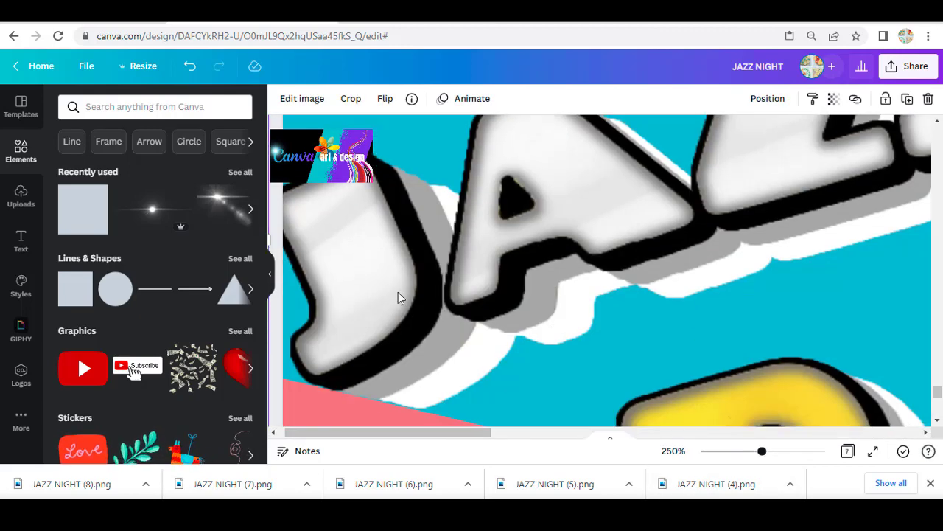
left_click(852, 433)
scroll(884, 295, "up", 6)
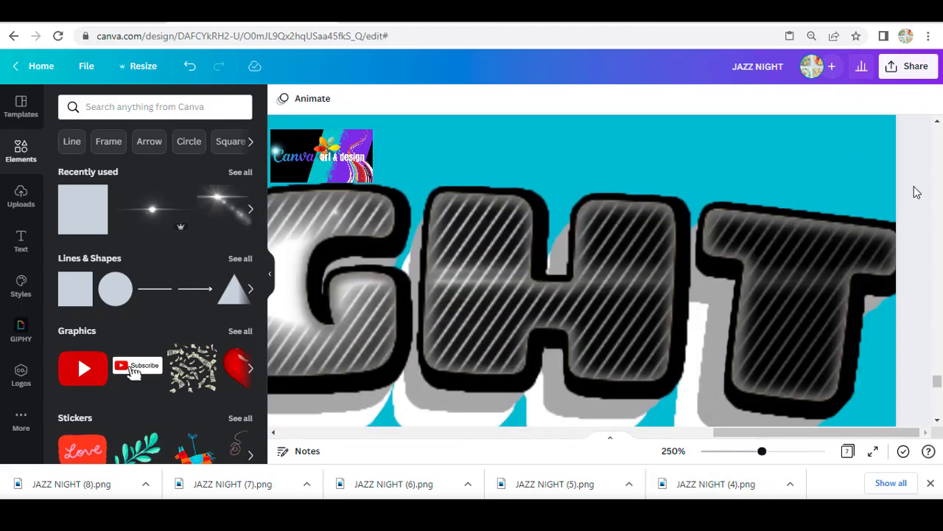
left_click(915, 189)
left_click_drag(917, 185, 922, 177)
- Shift the next black-outlined copy slightly left at the J to deepen the black layer
left_click_drag(749, 434, 413, 434)
left_click(722, 451)
scroll(687, 314, "down", 2)
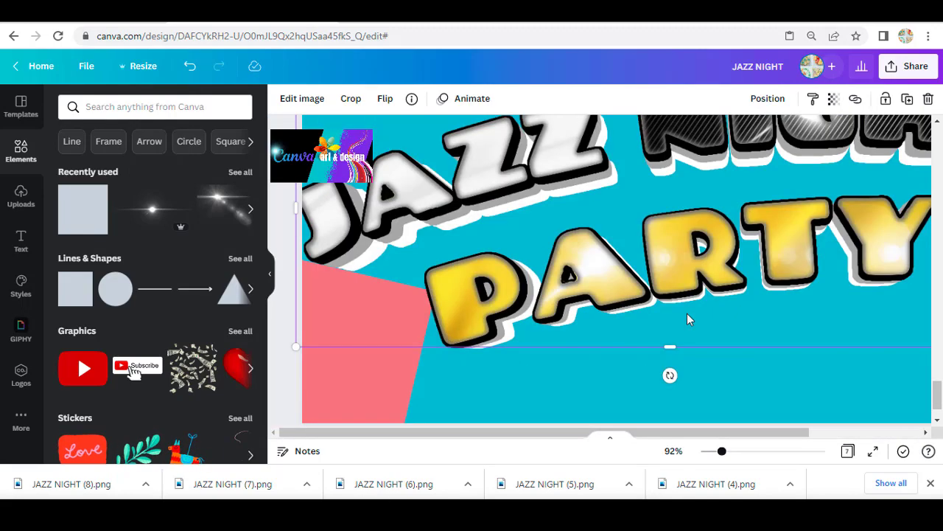
left_click_drag(722, 451, 709, 451)
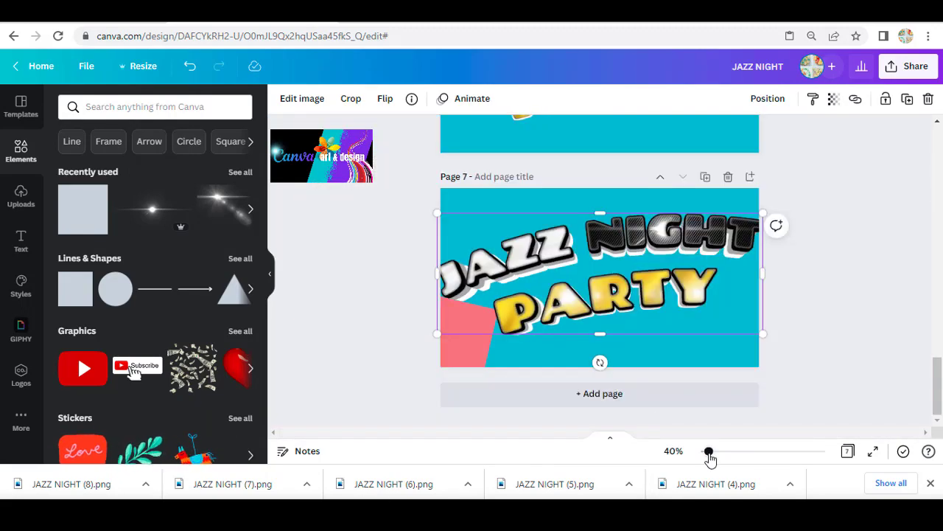
right_click(716, 453)
left_click(695, 442)
left_click(750, 451)
left_click_drag(582, 433, 375, 478)
scroll(276, 233, "down", 2)
left_click_drag(355, 230, 347, 231)
- Scale the shifted black-outlined copy up slightly from its upper-right corner near the T
left_click_drag(434, 432, 822, 434)
scroll(819, 273, "up", 5)
left_click(819, 271)
mouse_move(911, 213)
left_mouse_down()
mouse_move(926, 209)
mouse_move(918, 211)
left_mouse_up()
- Nudge the top black-outlined lettering copy a little farther left over the J
left_click_drag(883, 433, 495, 432)
scroll(487, 335, "down", 4)
left_click_drag(346, 249, 340, 249)
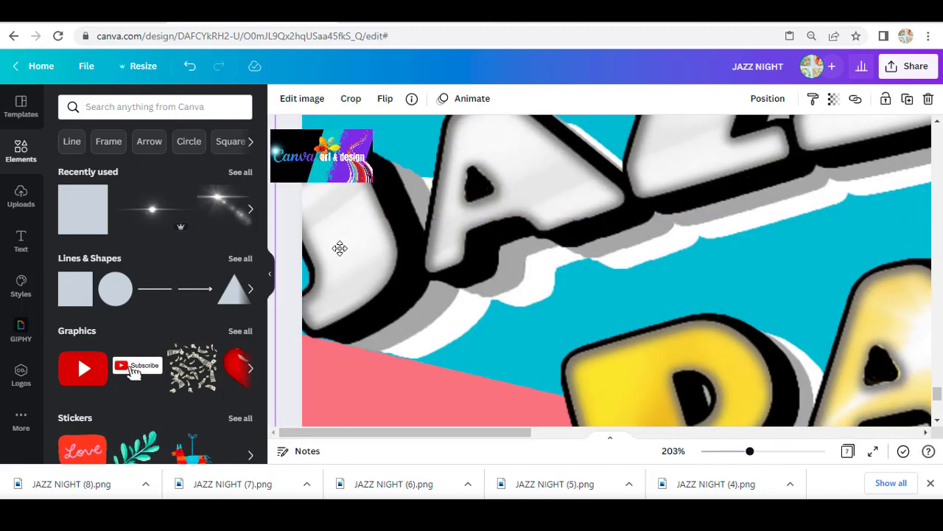
- Enlarge the top lettering copy slightly from its upper-right corner to finish the black shadow, and deselect it
left_click_drag(444, 432, 833, 433)
scroll(833, 310, "up", 4)
left_click_drag(911, 210, 921, 205)
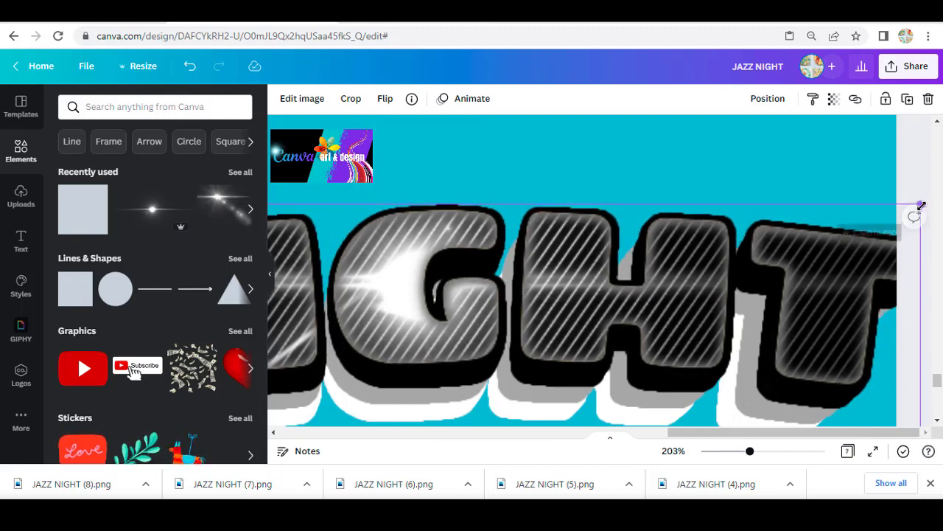
scroll(823, 331, "down", 5)
left_click(823, 331)
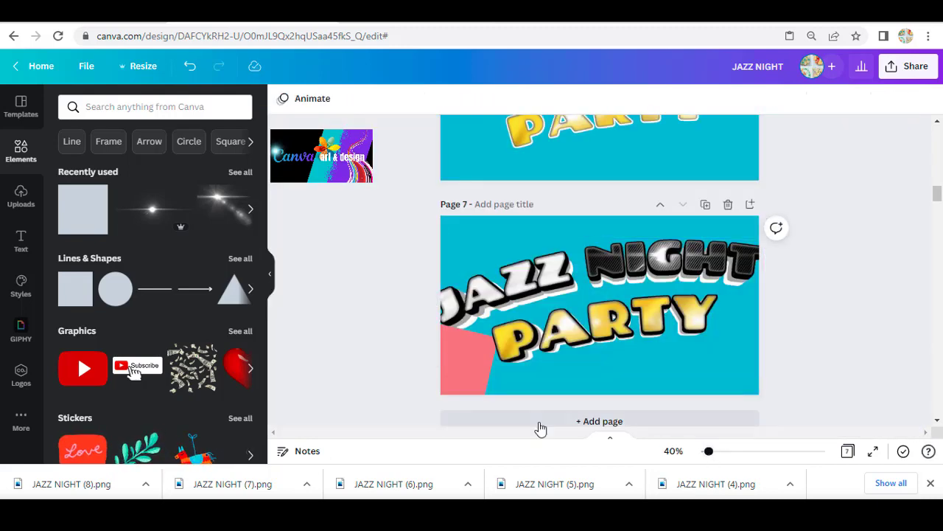
- Delete the coral guide square from page 7
left_click(457, 382)
key("Delete")
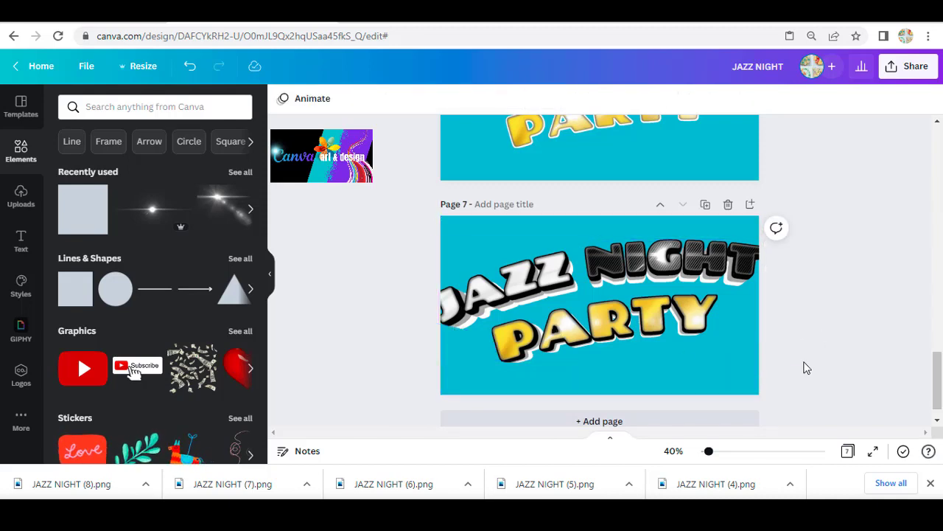
- Group all the lettering layers on page 7 and scale the group down from its lower-right corner to fit inside the page
left_click_drag(804, 366, 448, 242)
key("ctrl+g")
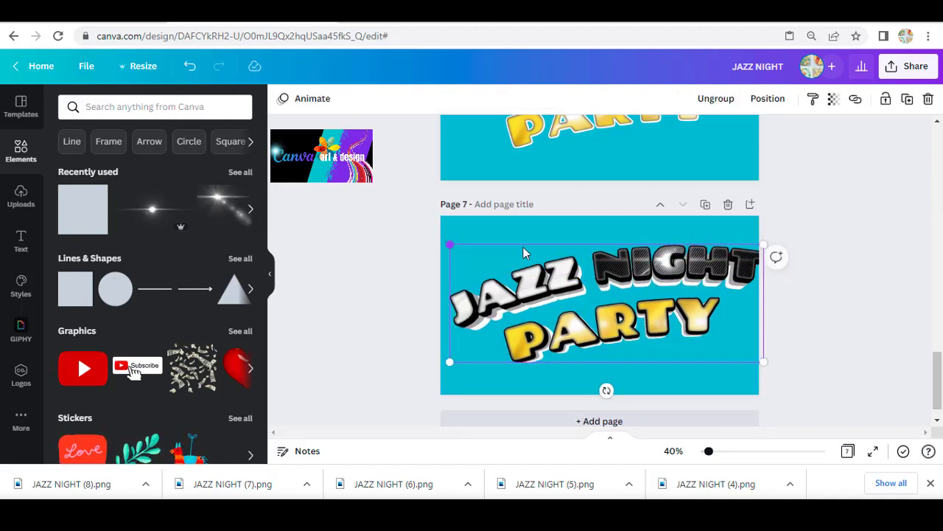
left_click_drag(765, 361, 751, 354)
left_click(852, 346)
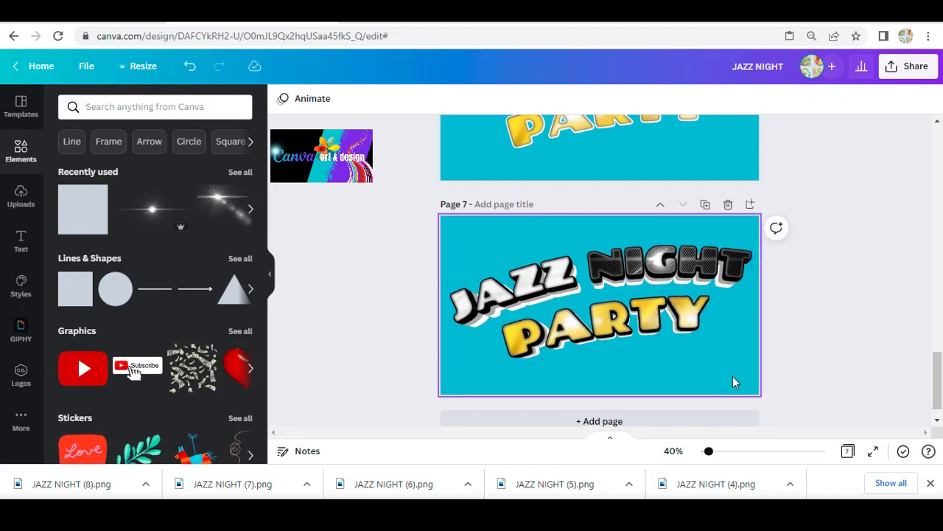
- Try white, dark brown and coral backgrounds on page 7, and settle on the periwinkle blue from the Luscious Lemonade palette
left_click(703, 374)
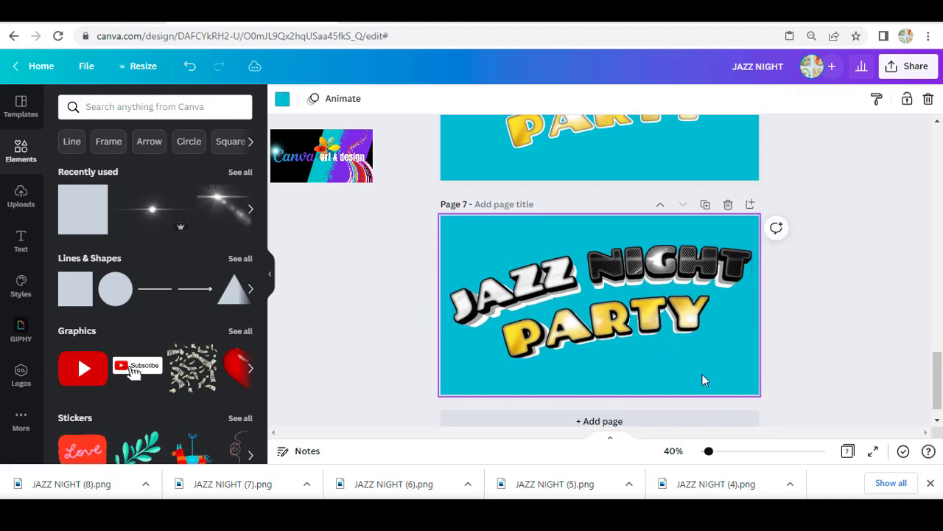
left_click(281, 103)
left_click(205, 168)
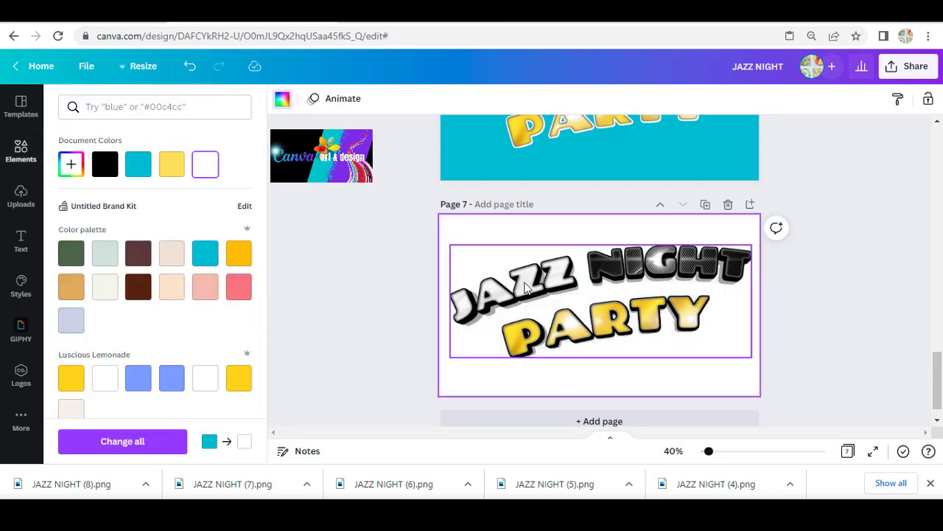
left_click(138, 287)
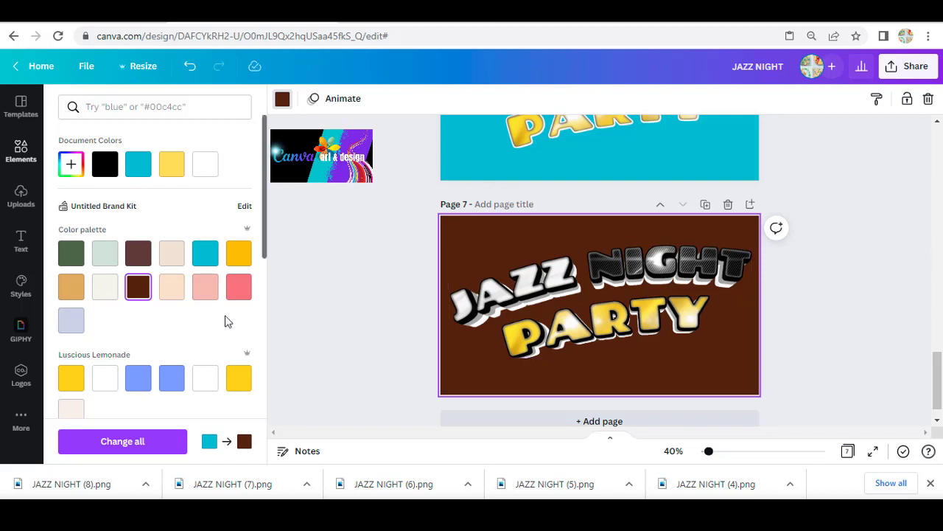
left_click(238, 295)
scroll(238, 297, "down", 2)
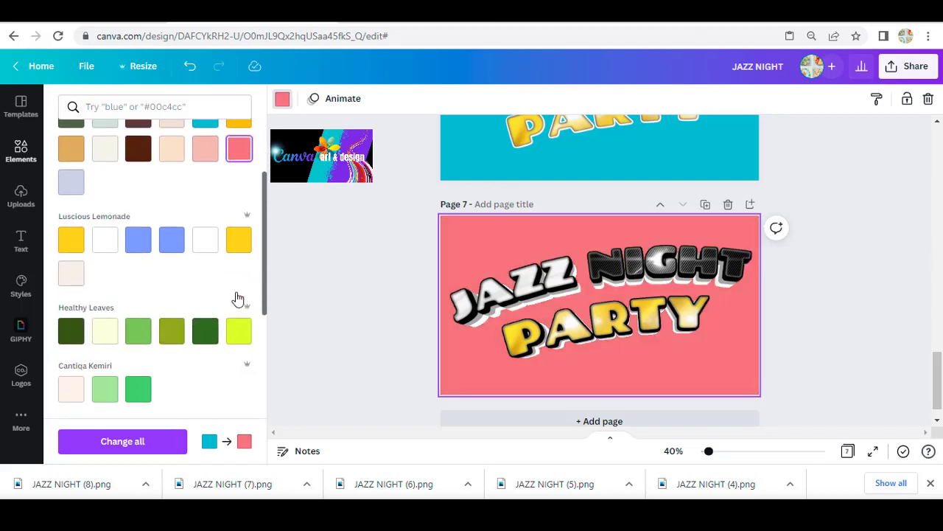
left_click(177, 249)
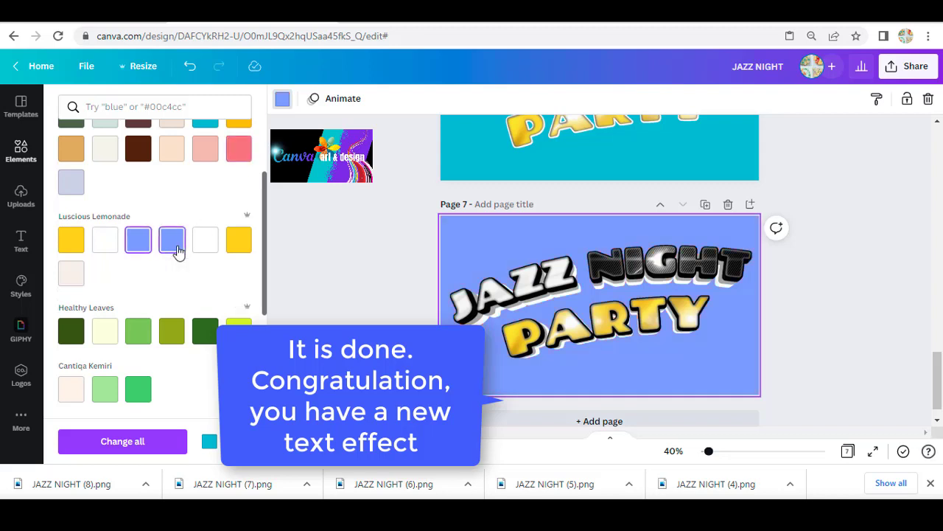